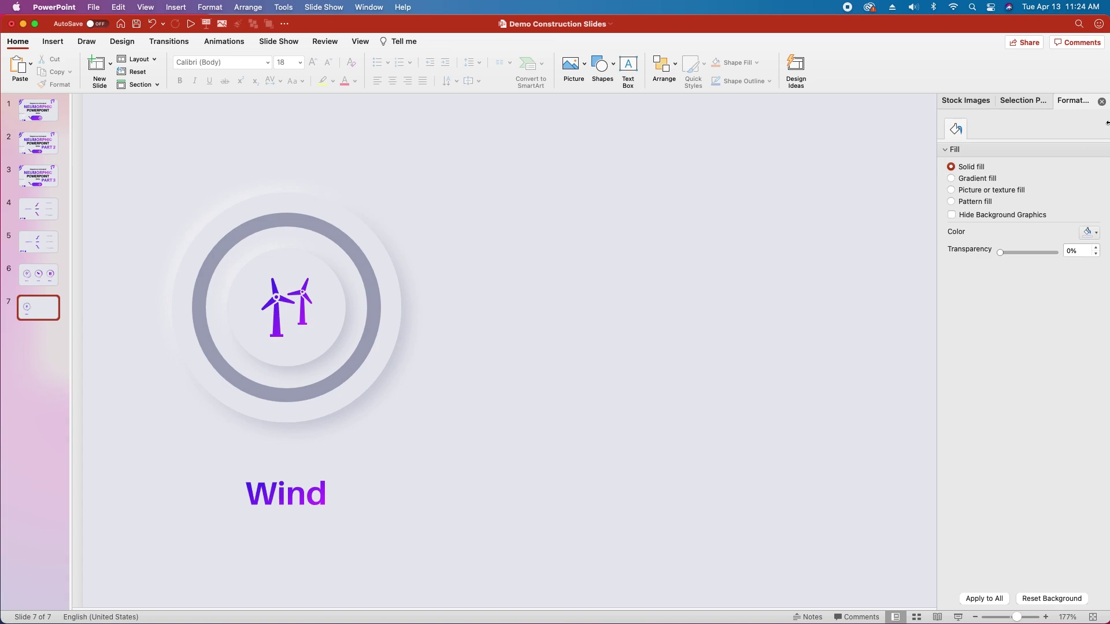
Close the Format Background and Stock Images panes, keep the Selection Pane, and select the Start Button group
{"action": "left_click", "coordinate": [1102, 103]}
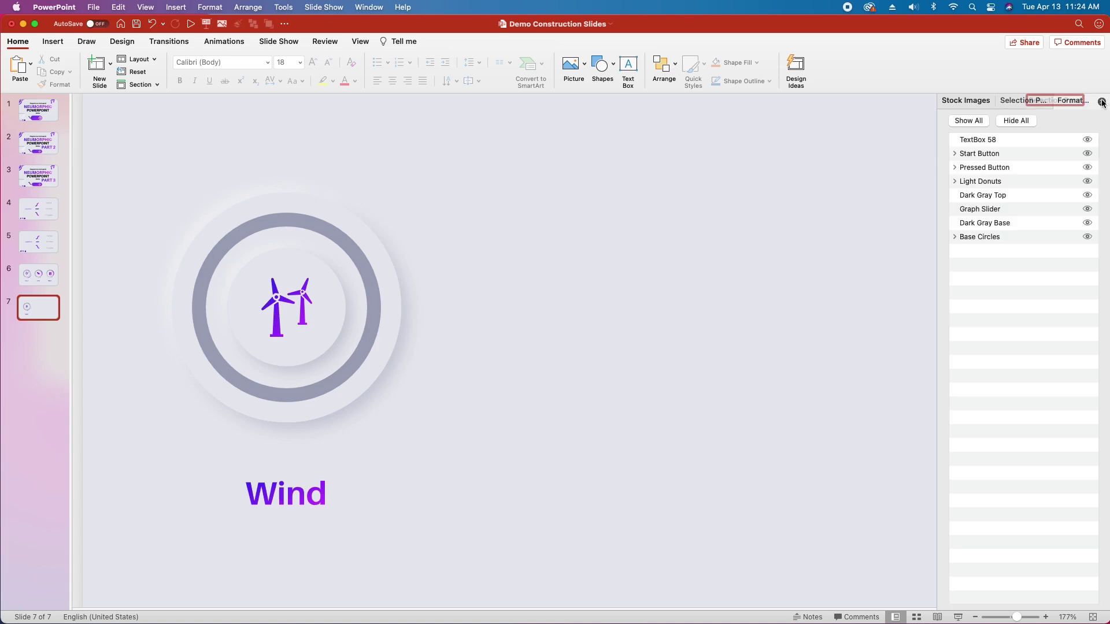
{"action": "left_click", "coordinate": [993, 99]}
{"action": "left_click", "coordinate": [1013, 102]}
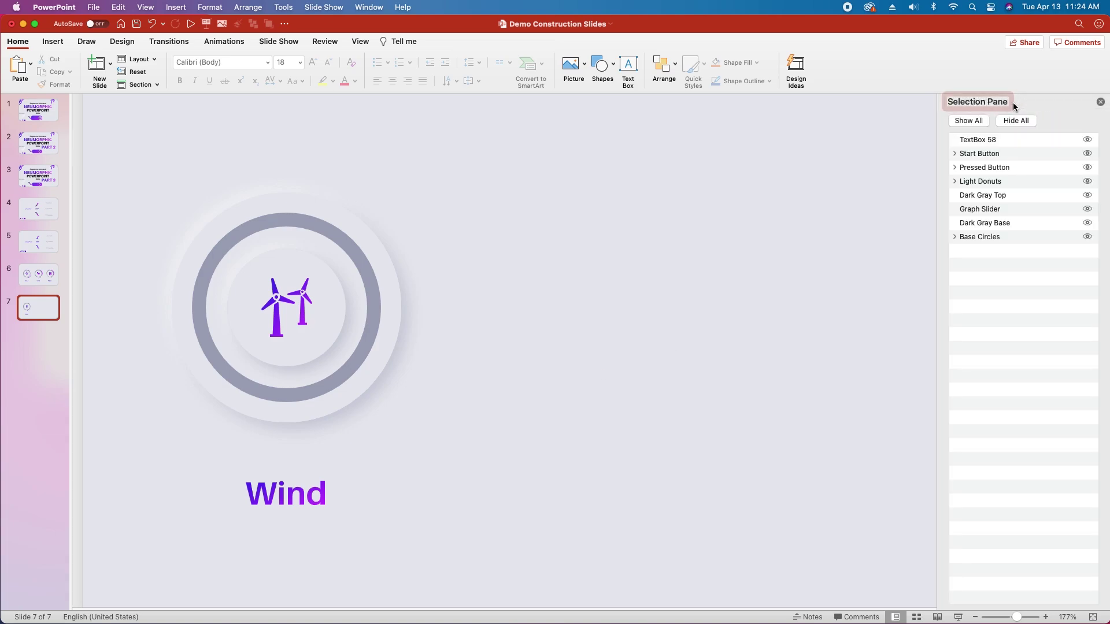
{"action": "left_click", "coordinate": [299, 321]}
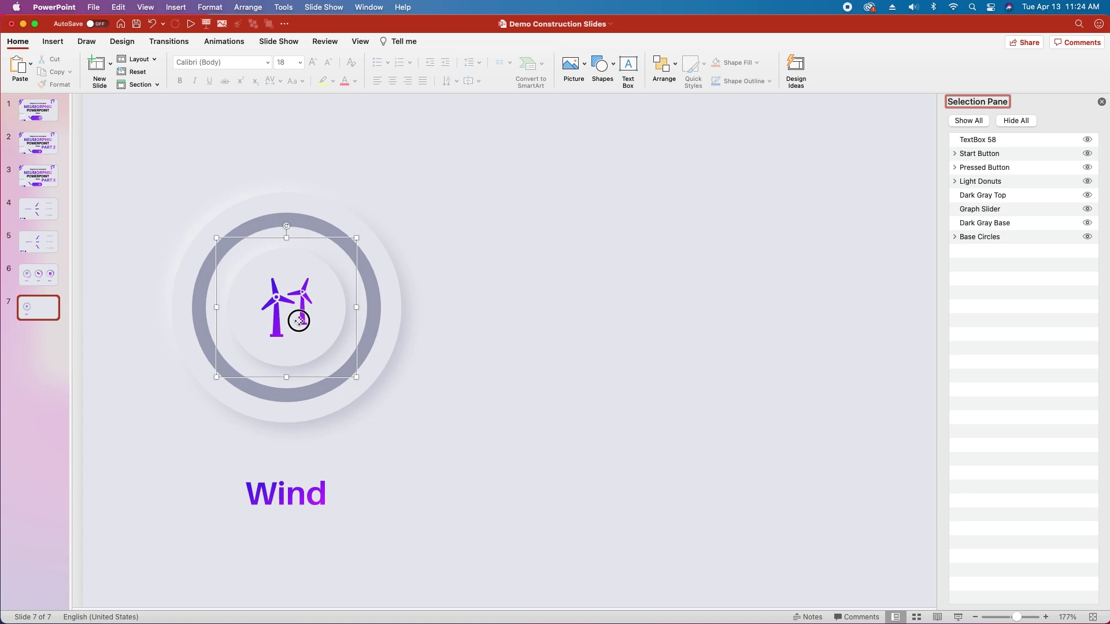
Apply a Fade exit effect to the wind-turbine Start Button icon
{"action": "left_click", "coordinate": [242, 49]}
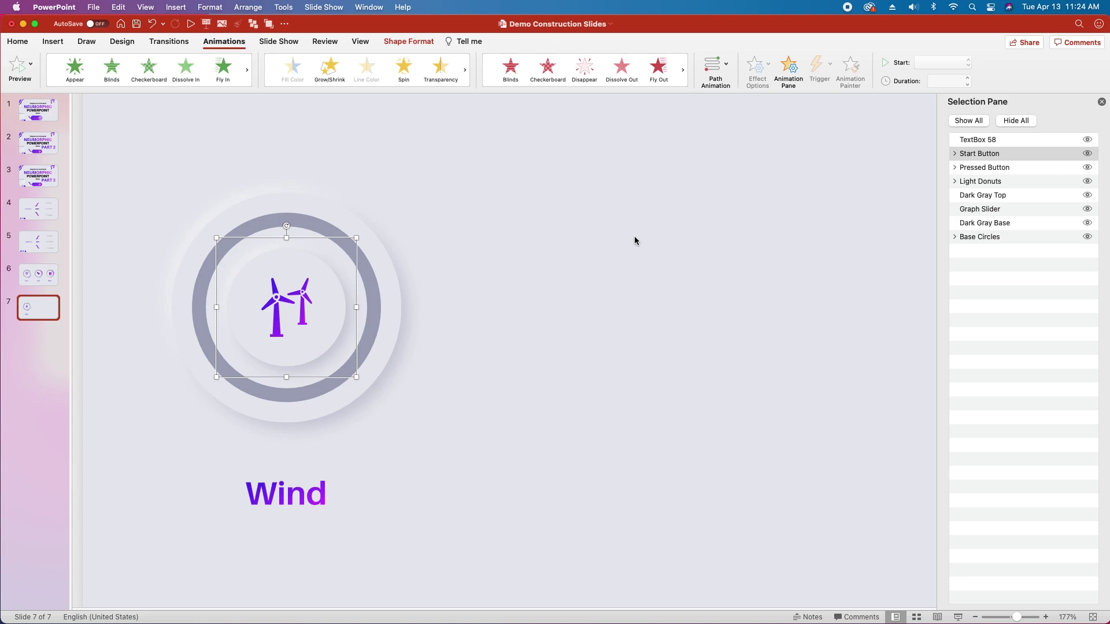
{"action": "left_click", "coordinate": [683, 70]}
{"action": "left_click", "coordinate": [683, 70]}
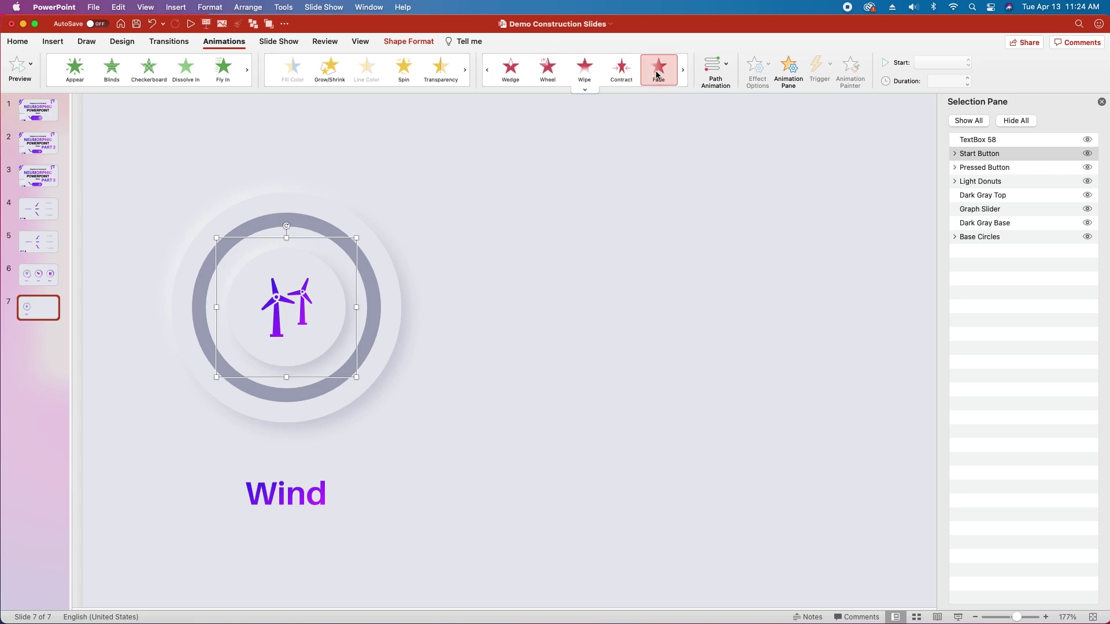
{"action": "left_click", "coordinate": [658, 71]}
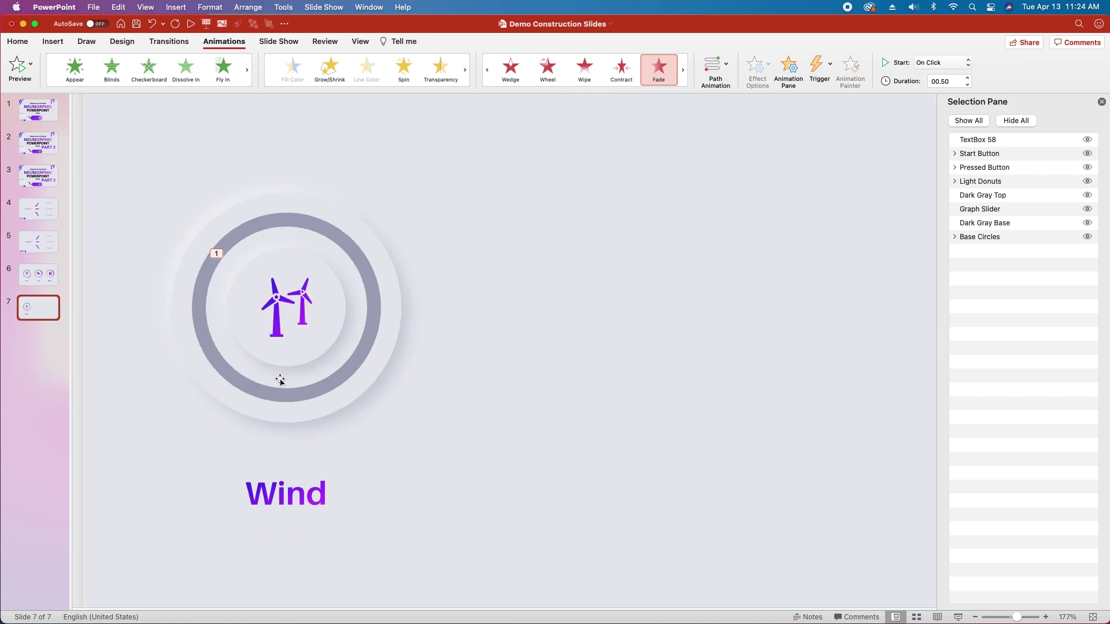
In the Animation Pane, set the Fade's trigger to On click of Start Button
{"action": "left_click", "coordinate": [979, 154]}
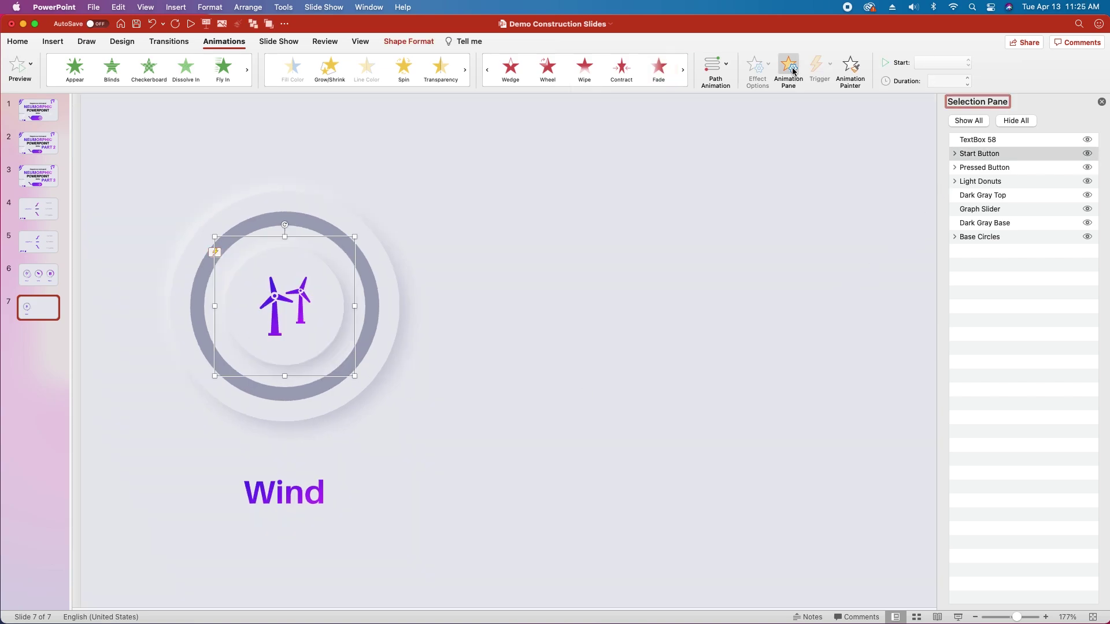
{"action": "left_click", "coordinate": [788, 71]}
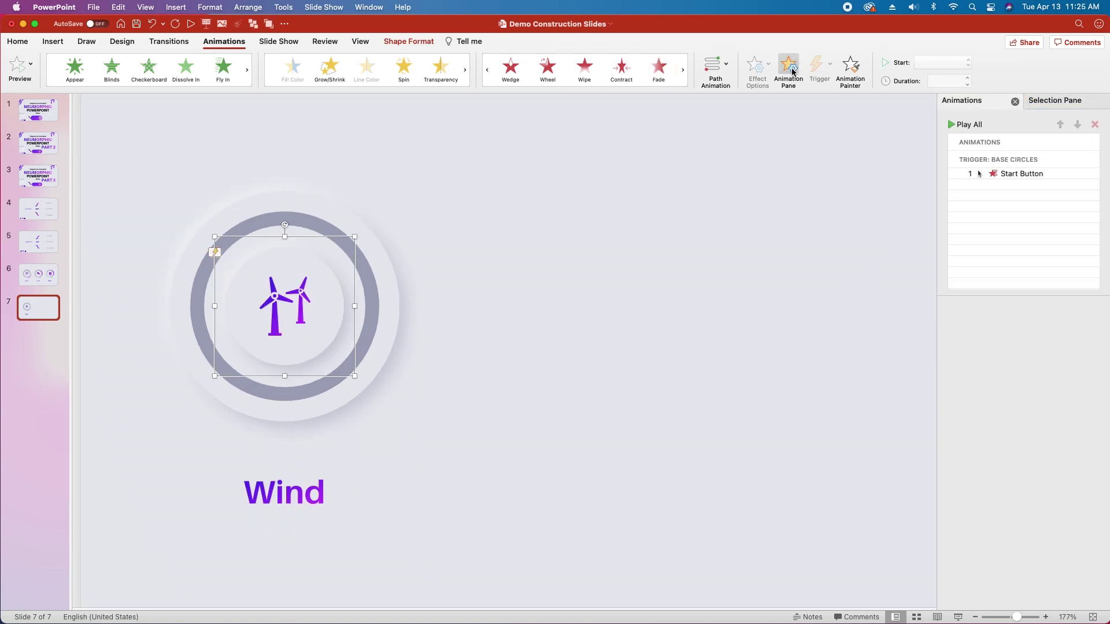
{"action": "left_click", "coordinate": [1025, 175]}
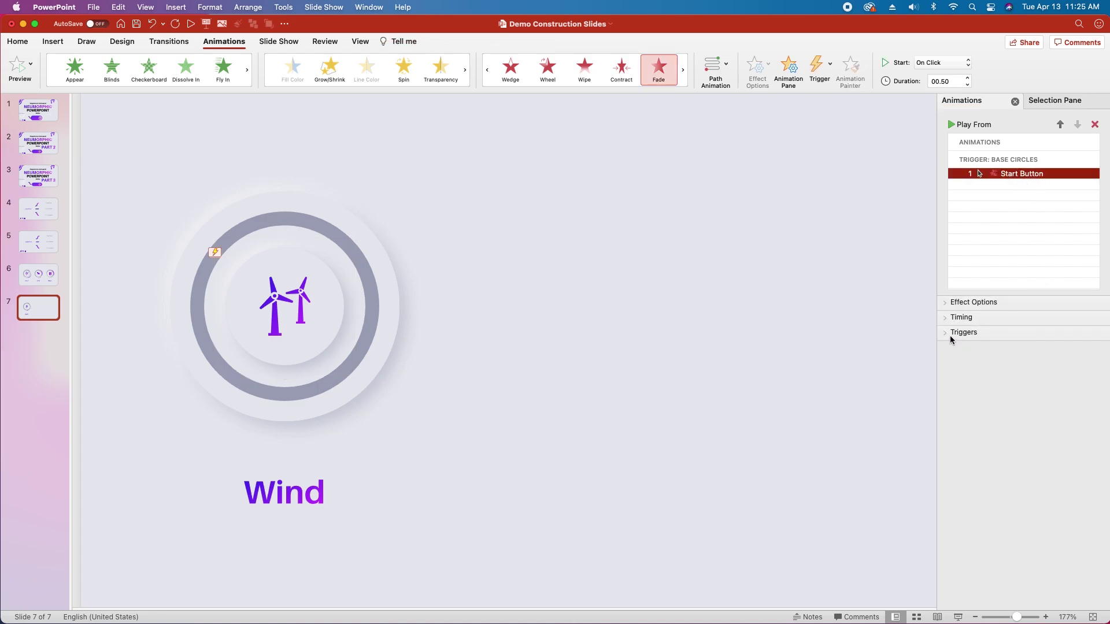
{"action": "left_click", "coordinate": [946, 334]}
{"action": "left_click", "coordinate": [1031, 383]}
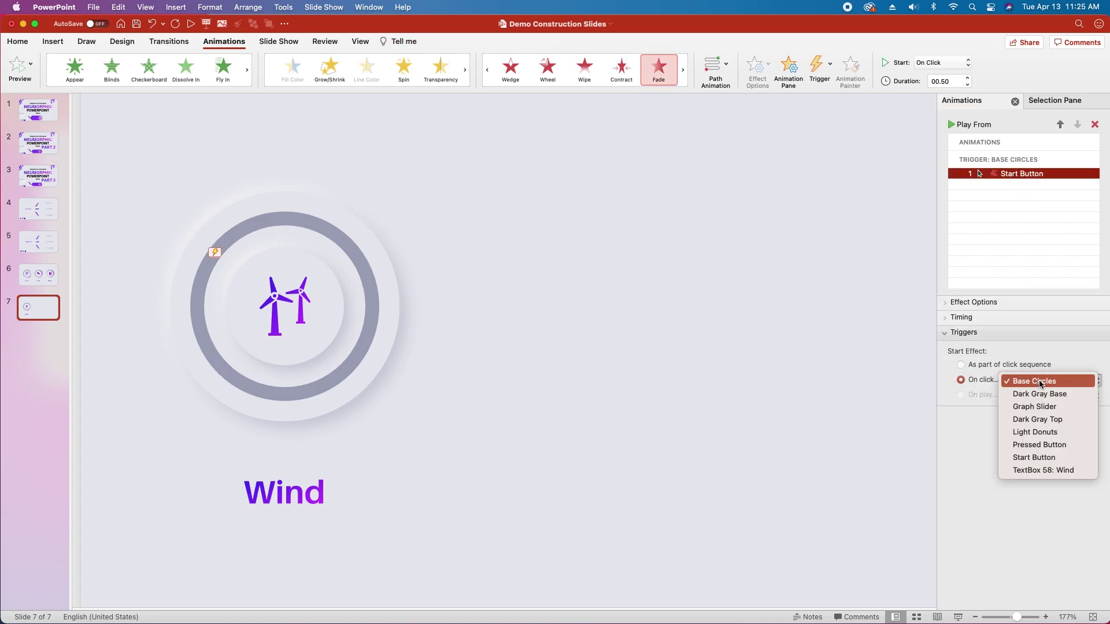
{"action": "left_click", "coordinate": [1038, 457]}
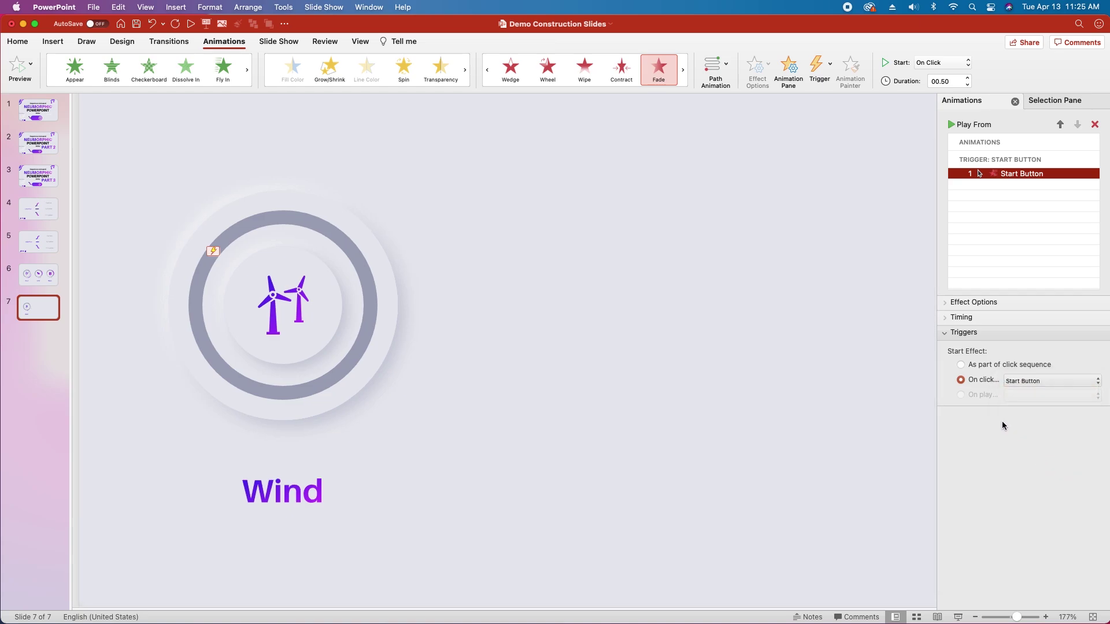
{"action": "left_click", "coordinate": [983, 318]}
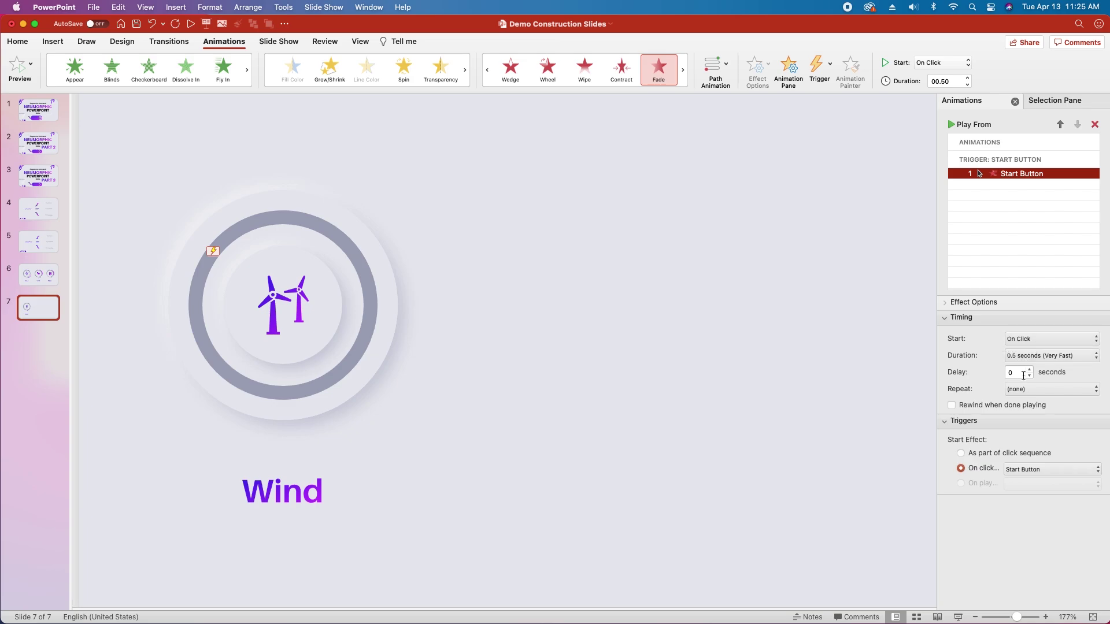
{"action": "left_click", "coordinate": [251, 492]}
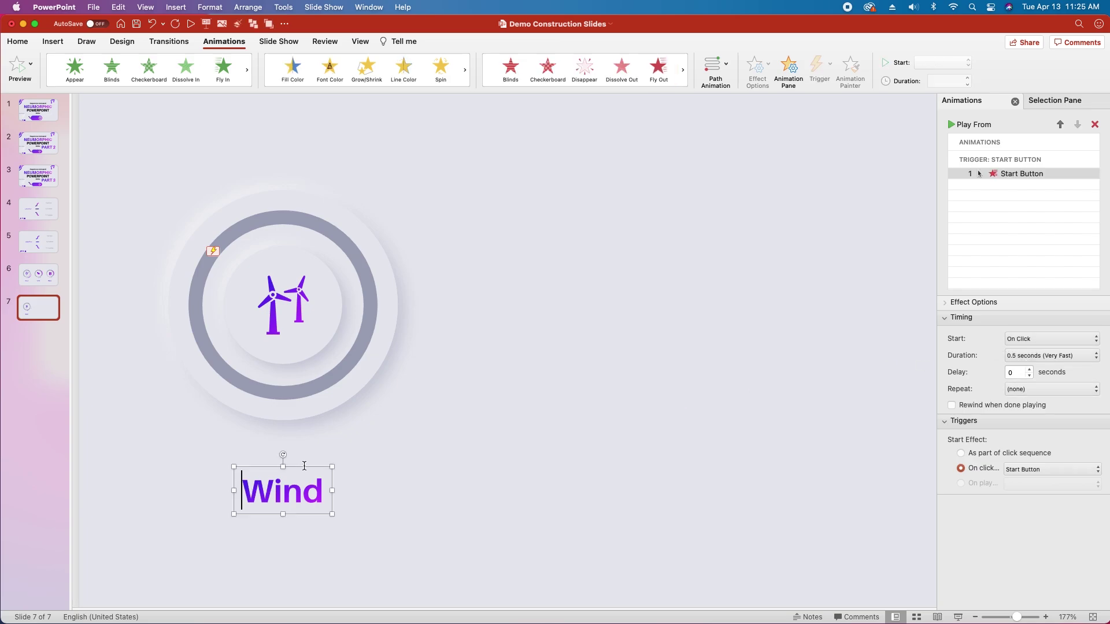
Apply a Wipe entrance effect to the Wind label
{"action": "left_click", "coordinate": [246, 70]}
{"action": "left_click", "coordinate": [245, 75]}
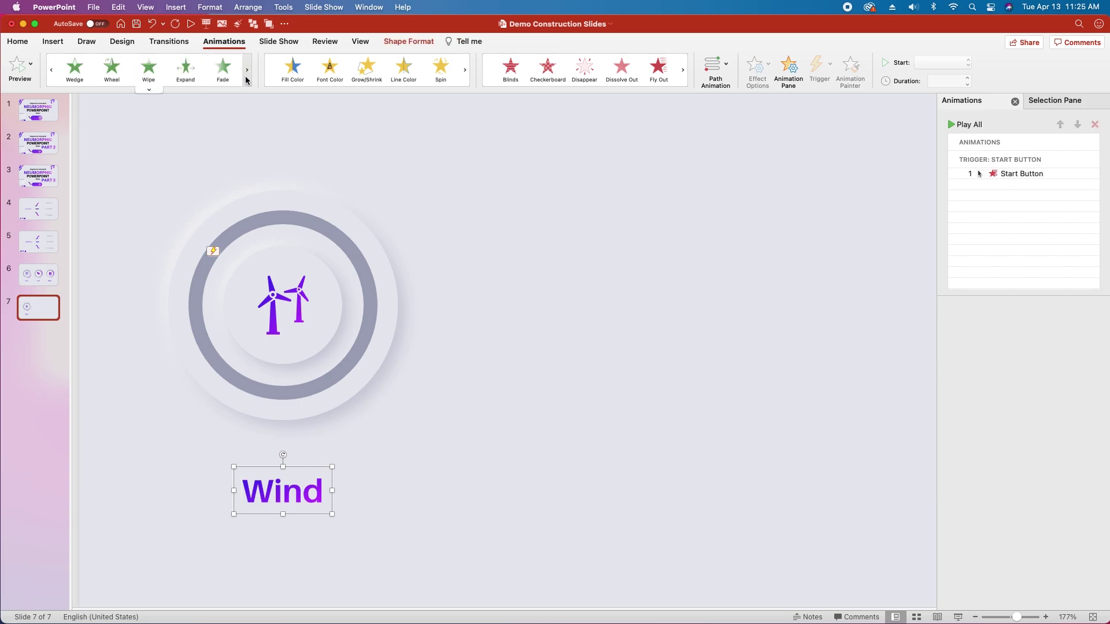
{"action": "left_click", "coordinate": [149, 69]}
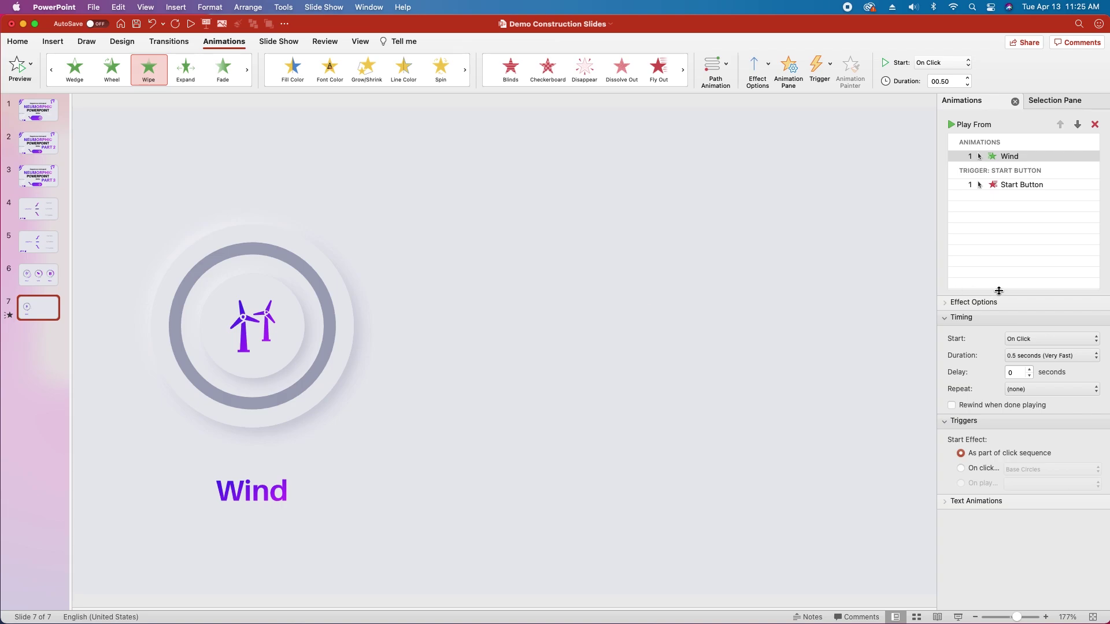
Trigger the Wind Wipe on click of Start Button, starting With Previous
{"action": "left_click", "coordinate": [960, 468]}
{"action": "left_click", "coordinate": [1053, 469]}
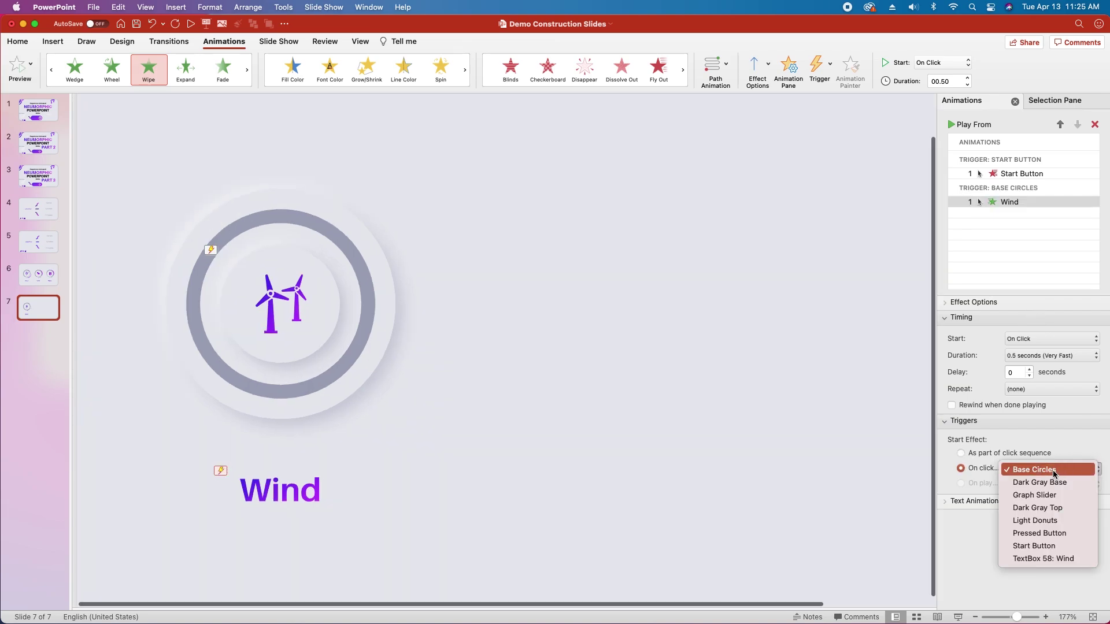
{"action": "left_click", "coordinate": [1052, 546]}
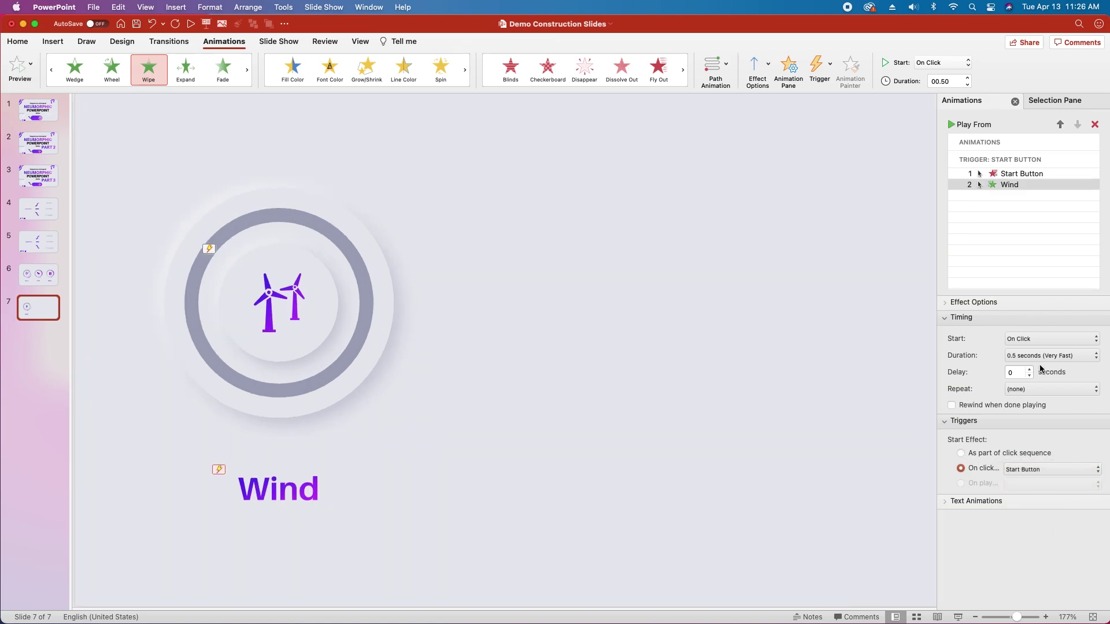
{"action": "left_click", "coordinate": [1034, 339]}
{"action": "left_click", "coordinate": [1033, 354]}
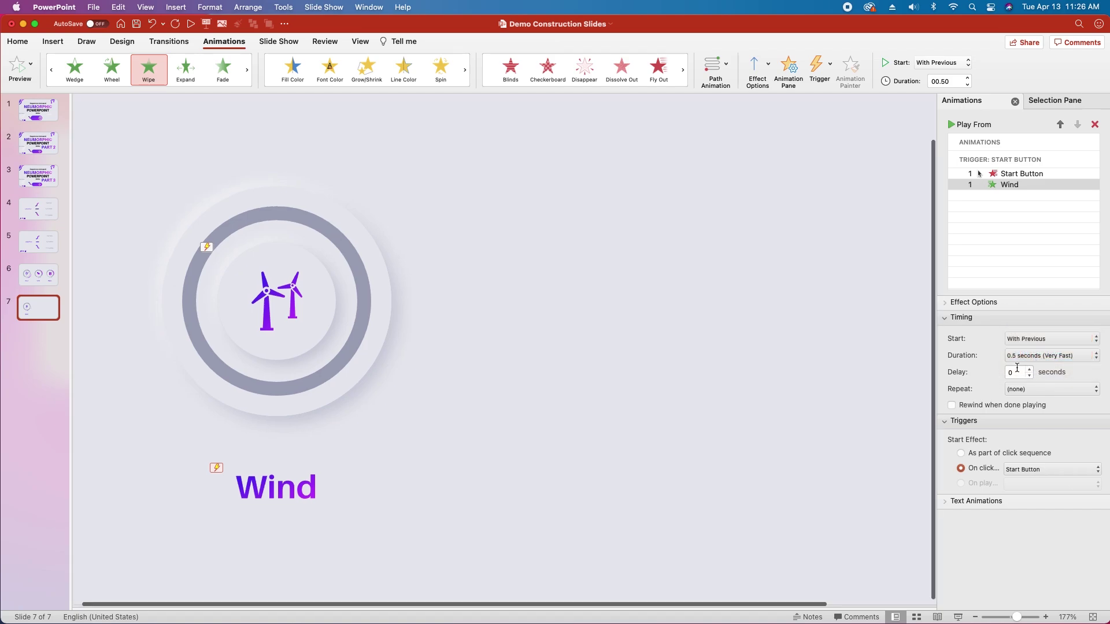
{"action": "left_click", "coordinate": [335, 257]}
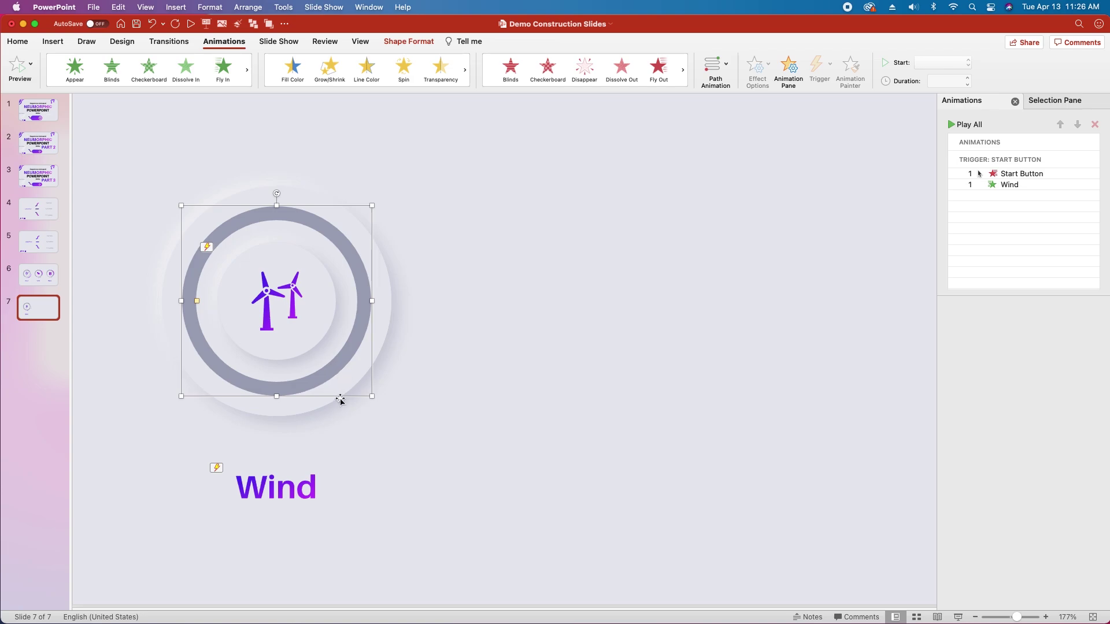
Apply a Wheel exit effect to the Dark Gray Top ring
{"action": "left_click", "coordinate": [683, 69]}
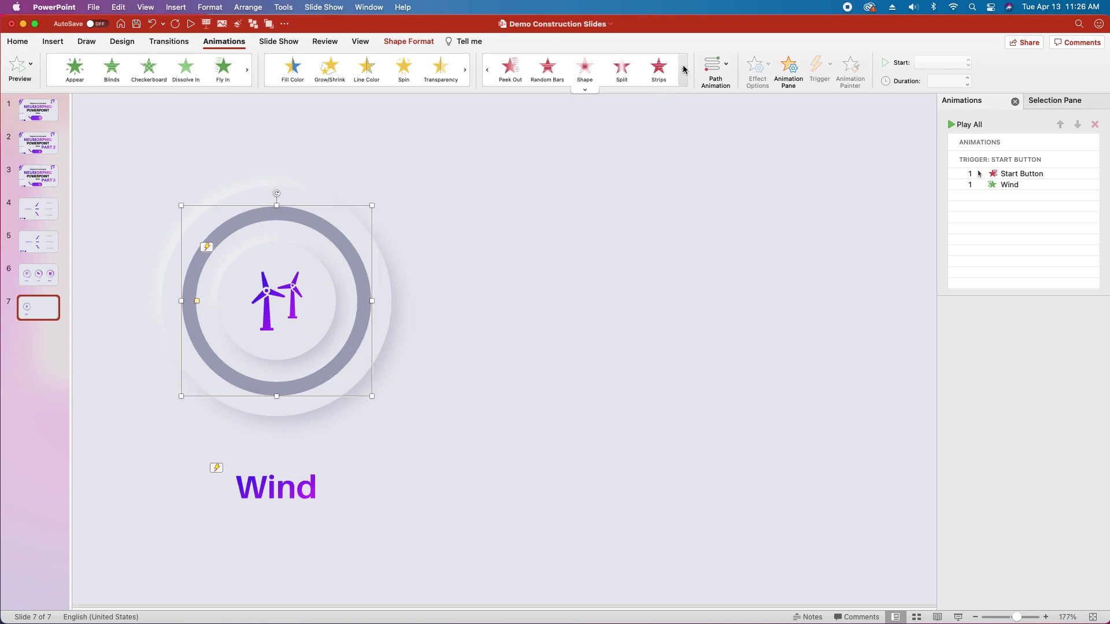
{"action": "left_click", "coordinate": [683, 69]}
{"action": "left_click", "coordinate": [549, 70]}
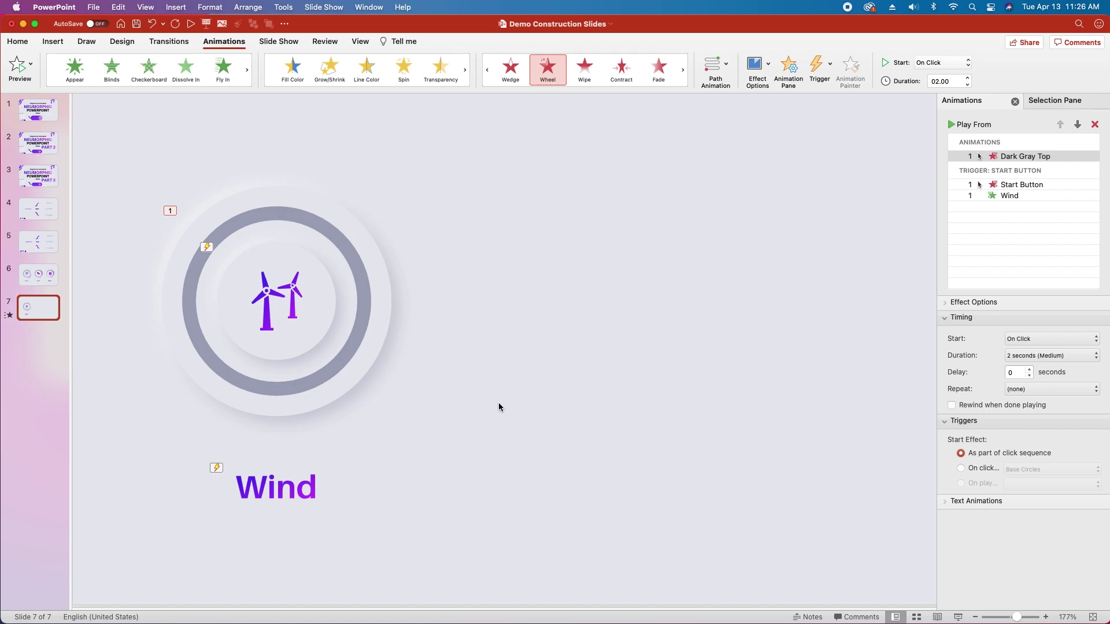
Trigger the ring's Wheel exit on click of Start Button, starting With Previous
{"action": "left_click", "coordinate": [960, 468]}
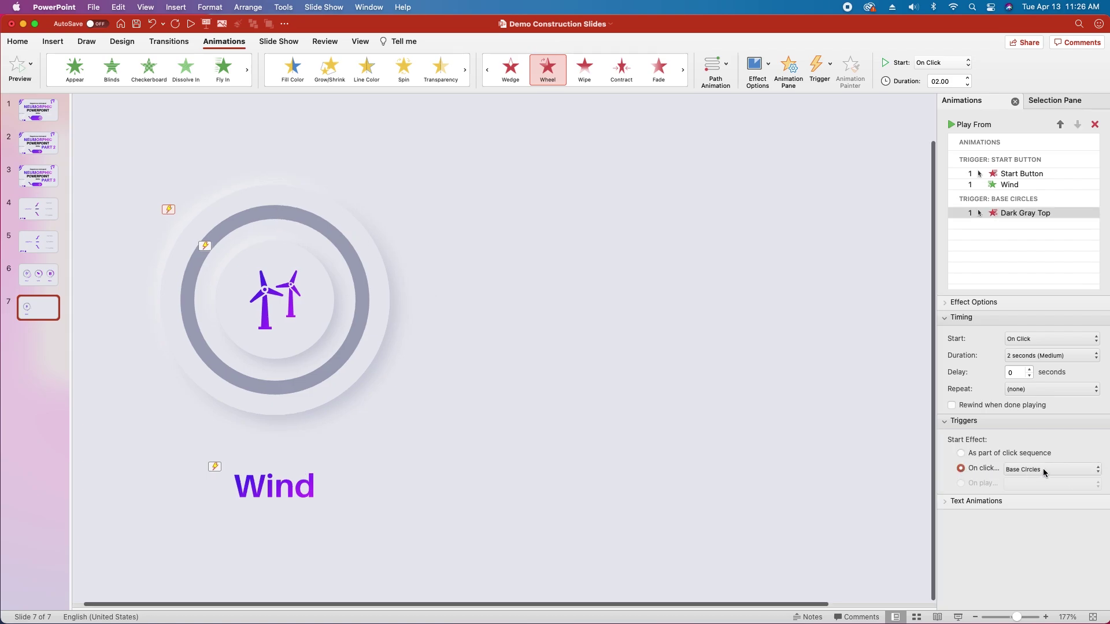
{"action": "left_click", "coordinate": [1045, 470]}
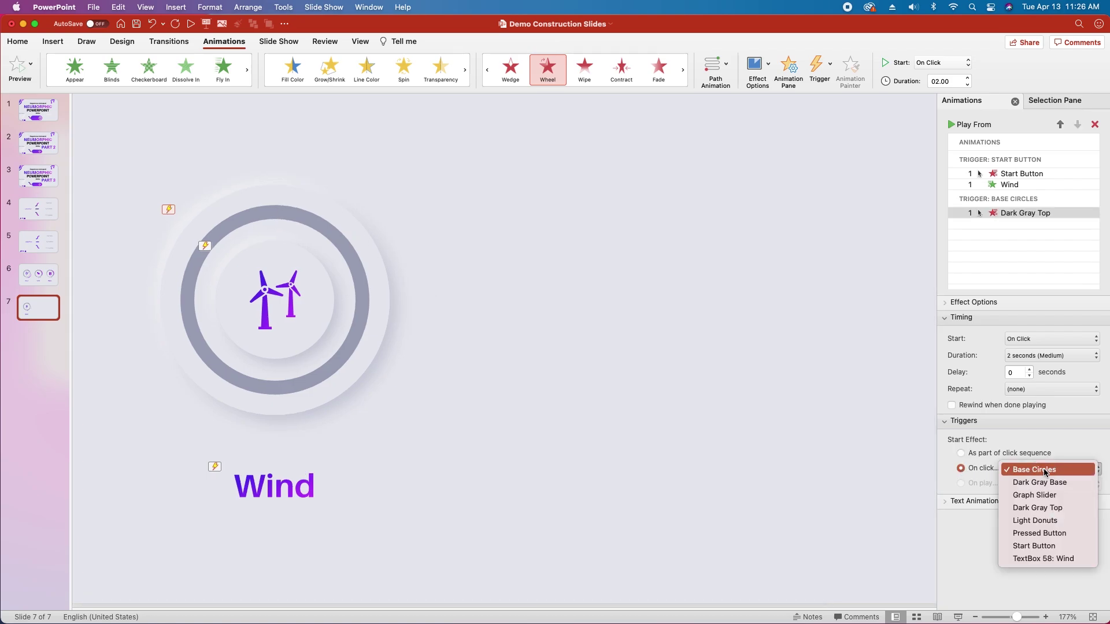
{"action": "left_click", "coordinate": [1040, 546]}
{"action": "left_click", "coordinate": [1038, 341]}
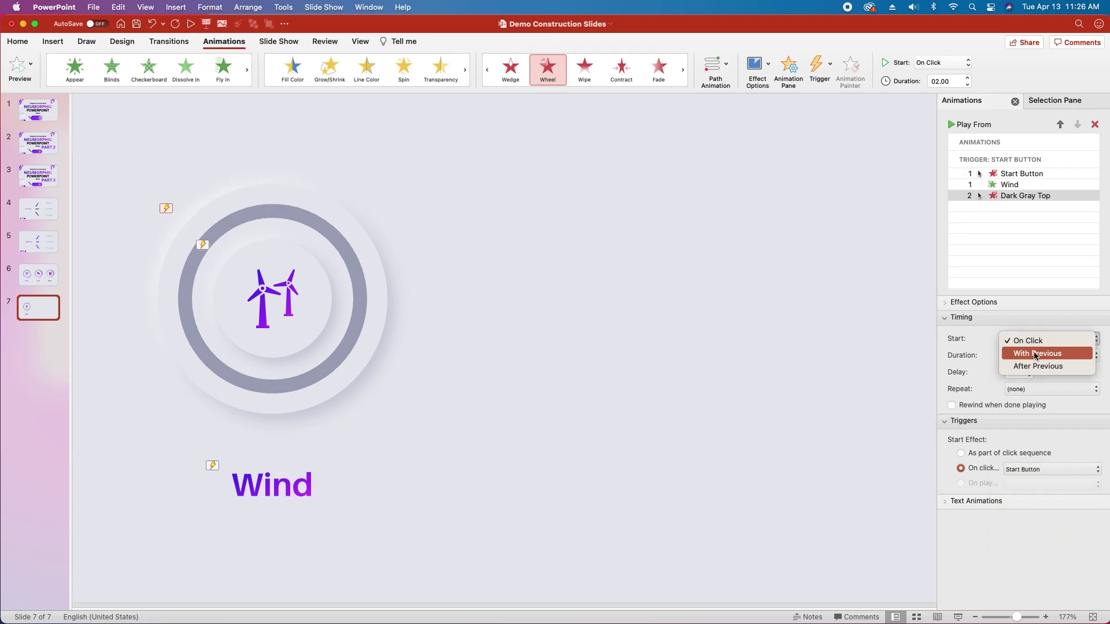
{"action": "left_click", "coordinate": [1035, 352]}
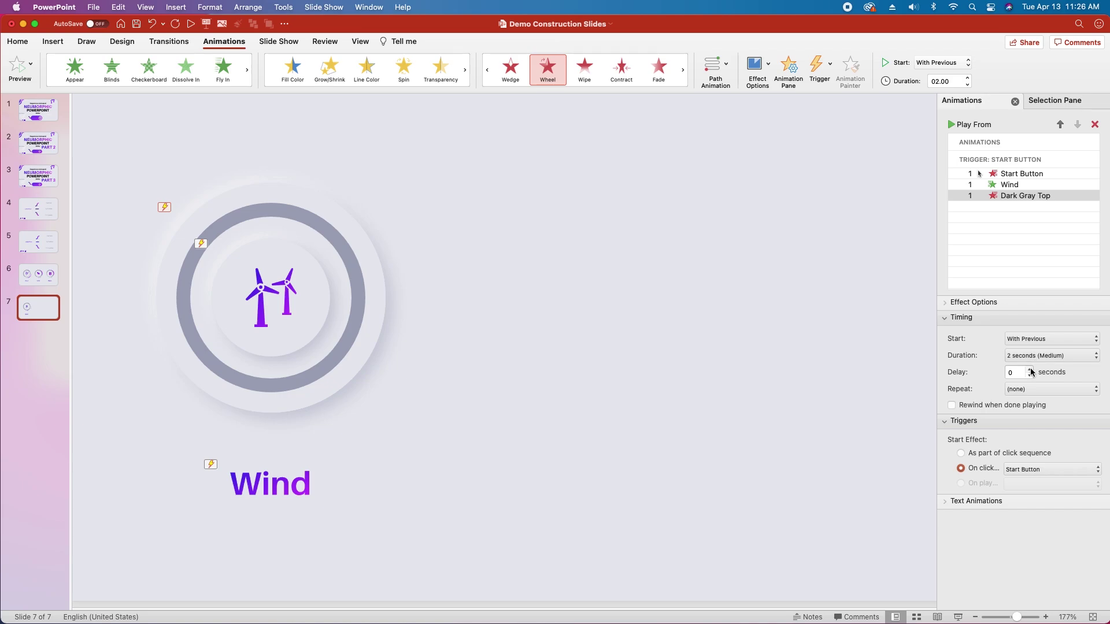
{"action": "left_click", "coordinate": [308, 378]}
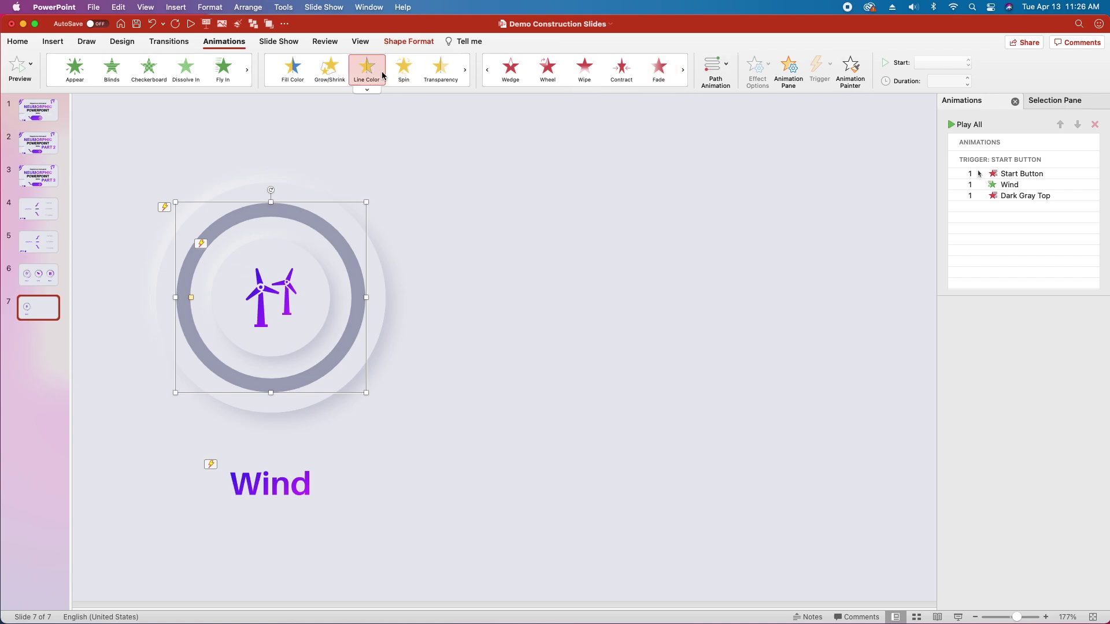
Add a Spin emphasis to the ring, triggered by Start Button and starting With Previous
{"action": "left_click", "coordinate": [403, 72]}
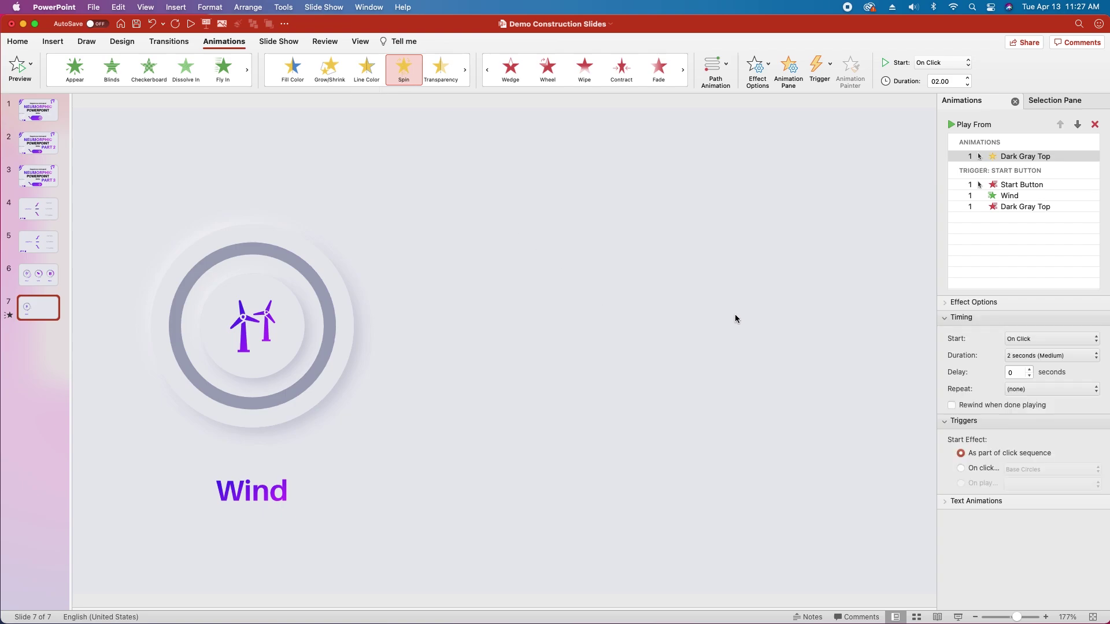
{"action": "left_click", "coordinate": [962, 469]}
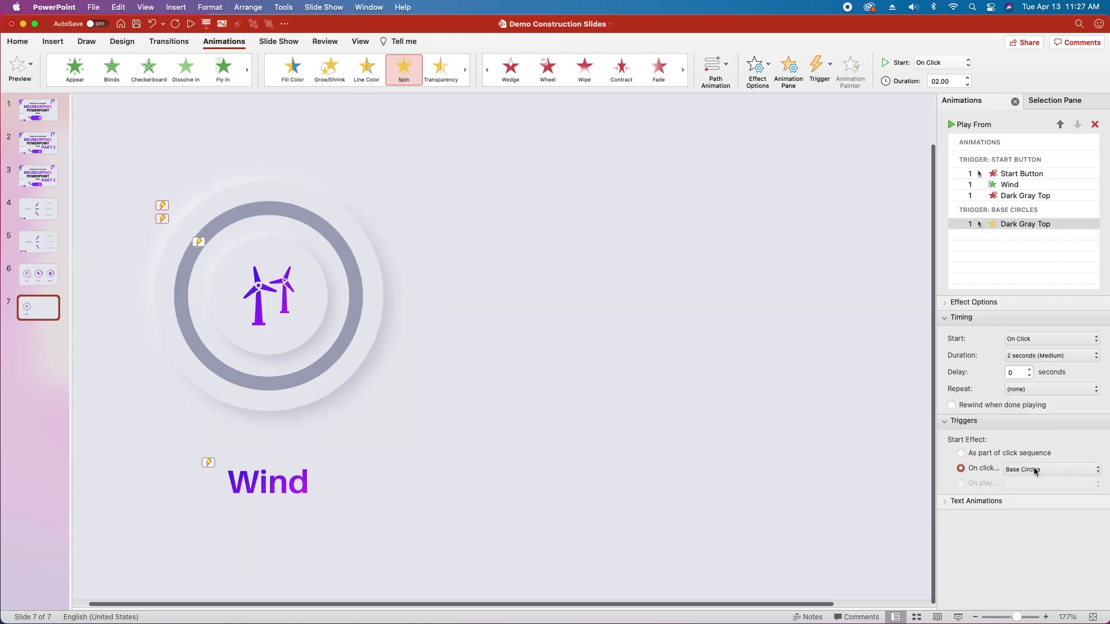
{"action": "left_click", "coordinate": [1089, 470]}
{"action": "left_click", "coordinate": [1046, 546]}
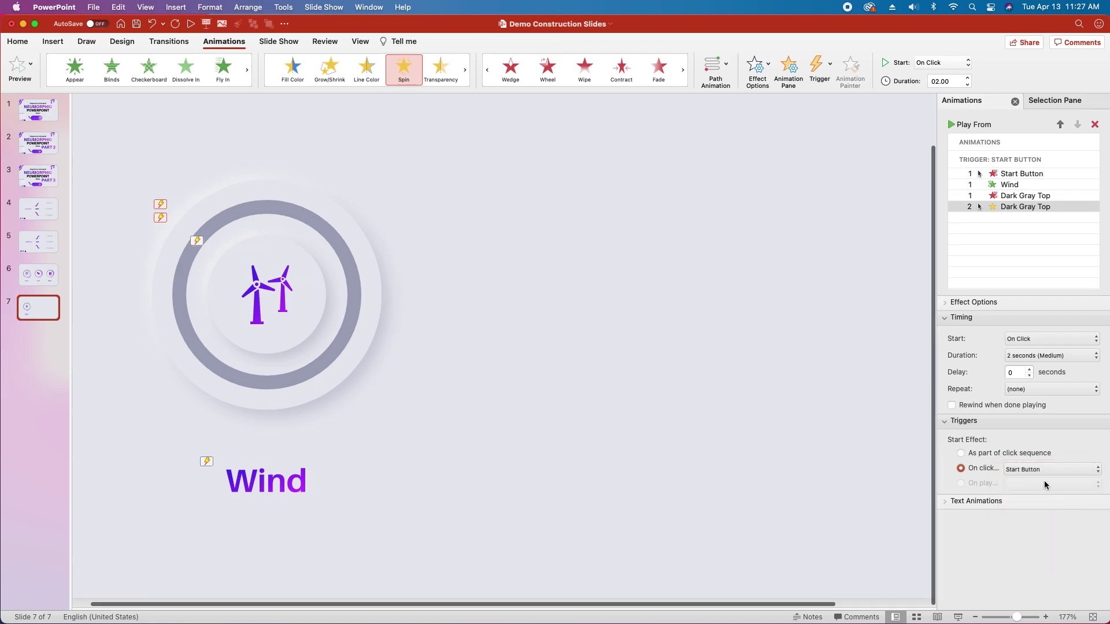
{"action": "left_click", "coordinate": [1027, 339]}
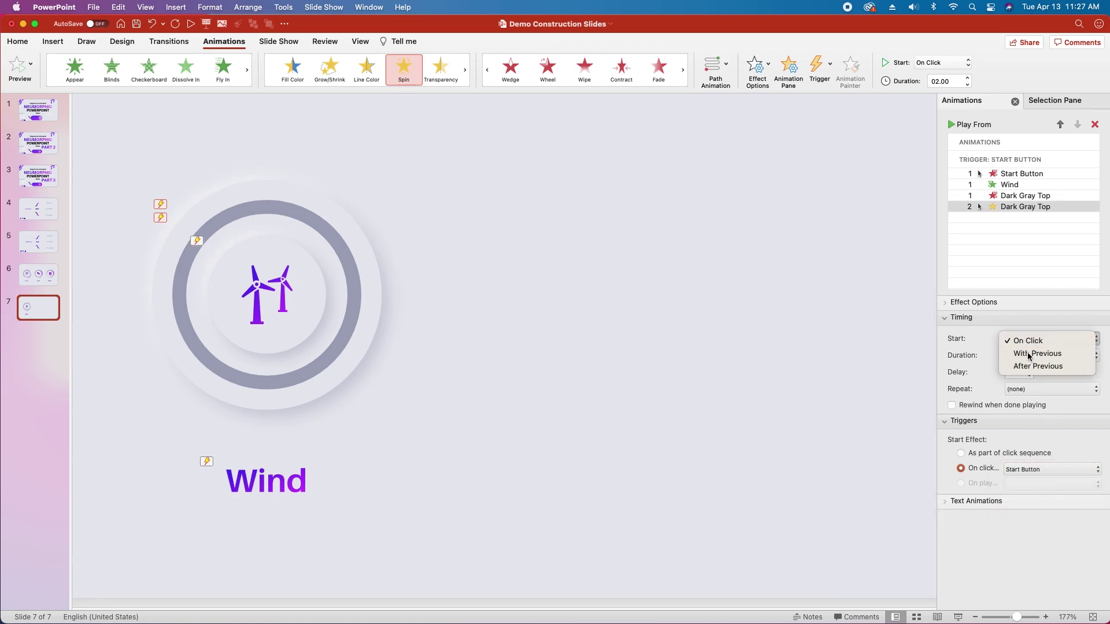
{"action": "left_click", "coordinate": [1028, 353]}
Give the spin a 0.01-second duration, smooth start and end, and 355° clockwise amount
{"action": "left_click", "coordinate": [1010, 357]}
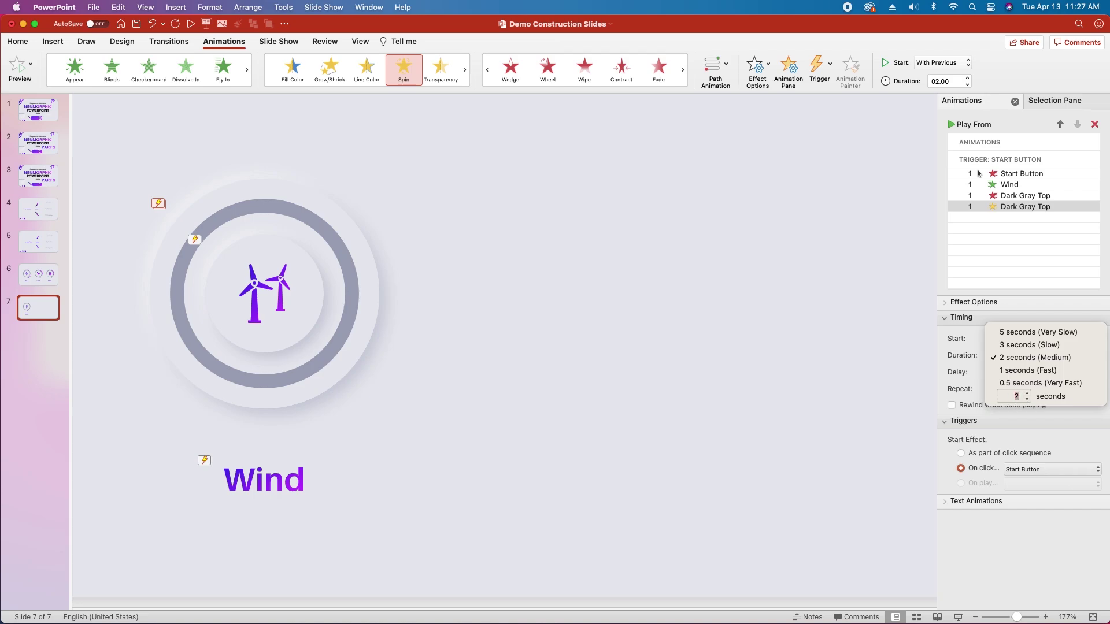
{"action": "left_click", "coordinate": [1073, 411]}
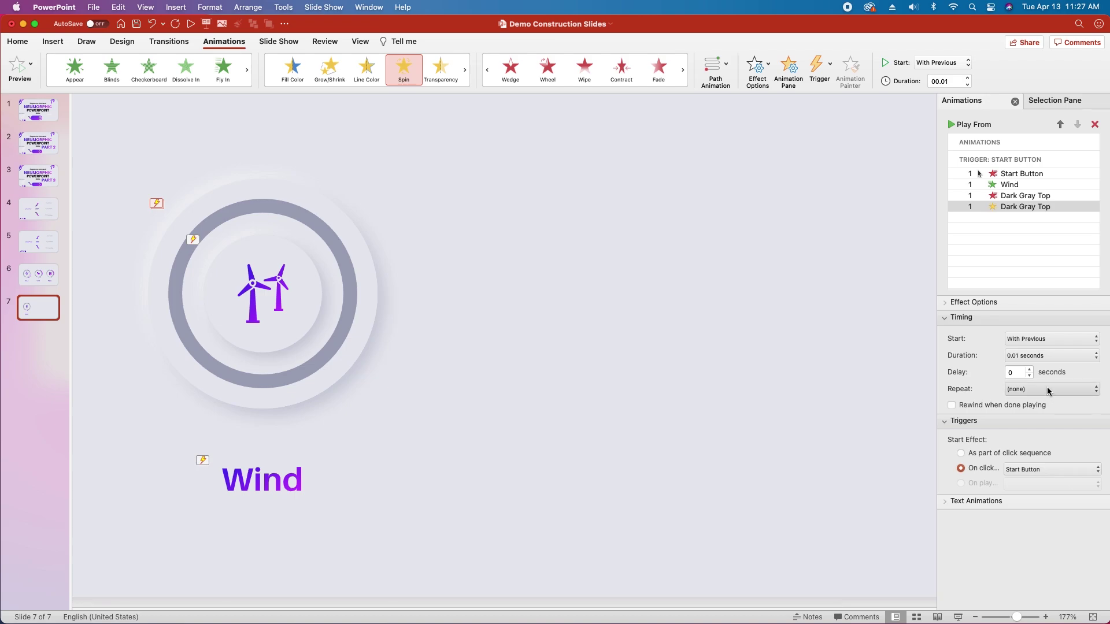
{"action": "left_click", "coordinate": [948, 306]}
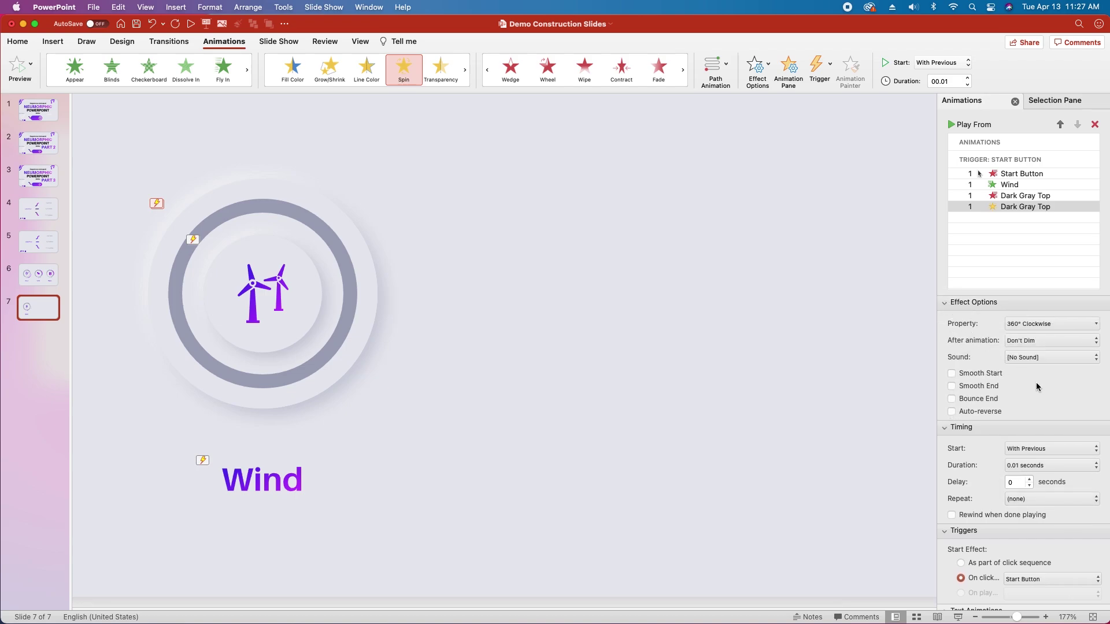
{"action": "left_click", "coordinate": [951, 386]}
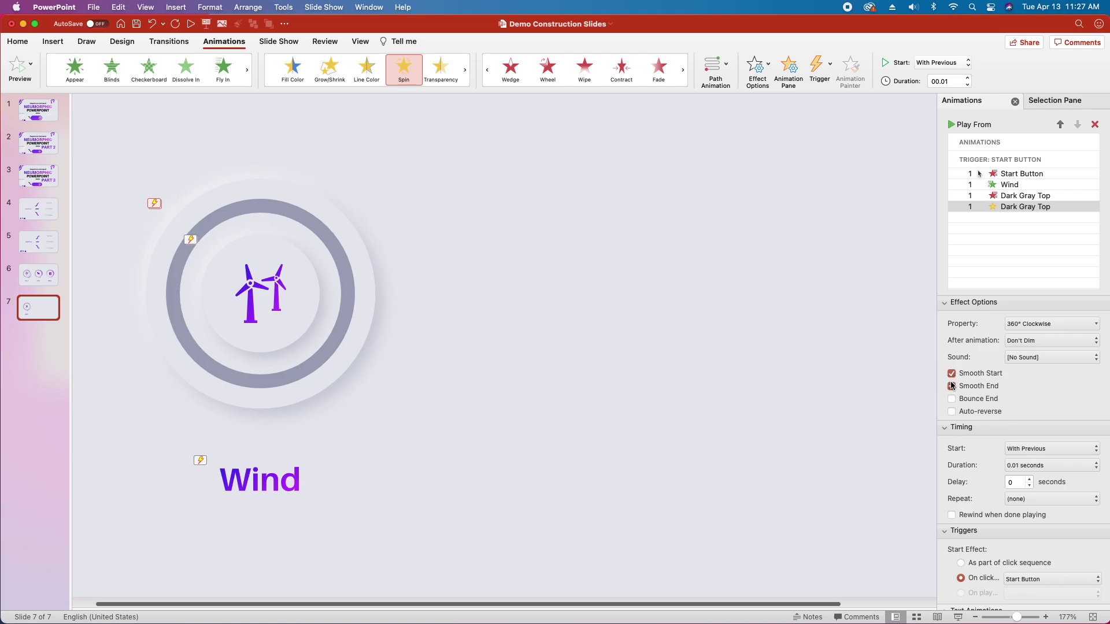
{"action": "left_click", "coordinate": [1061, 325]}
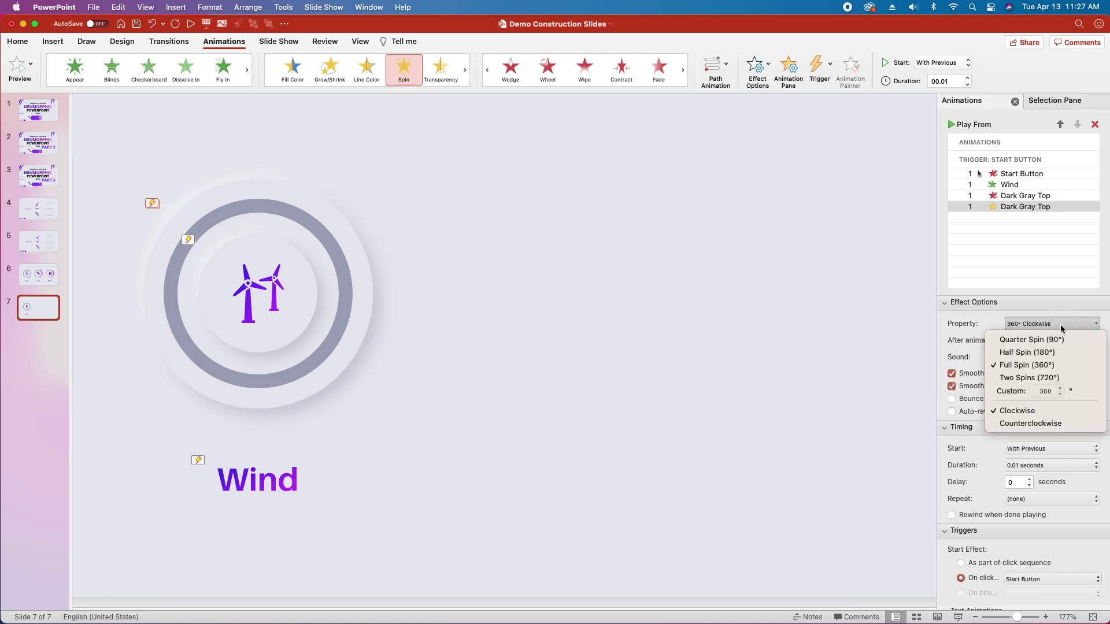
{"action": "left_click", "coordinate": [1045, 391]}
{"action": "left_click", "coordinate": [874, 412]}
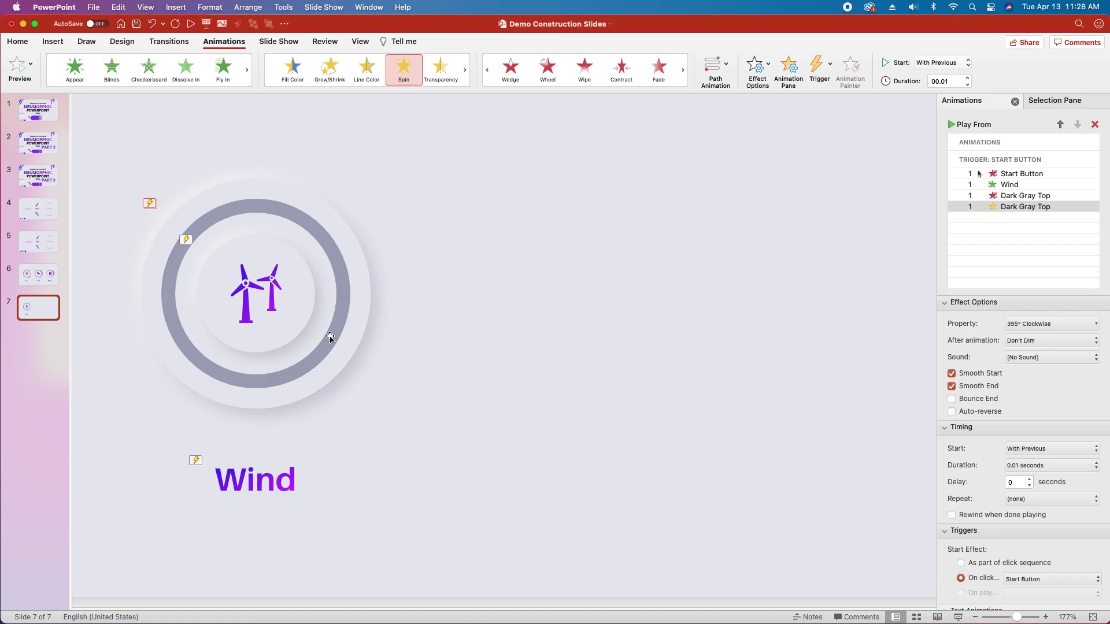
Give the turbine Start Button a Fade entrance triggered on click of Pressed Button
{"action": "left_click", "coordinate": [260, 323]}
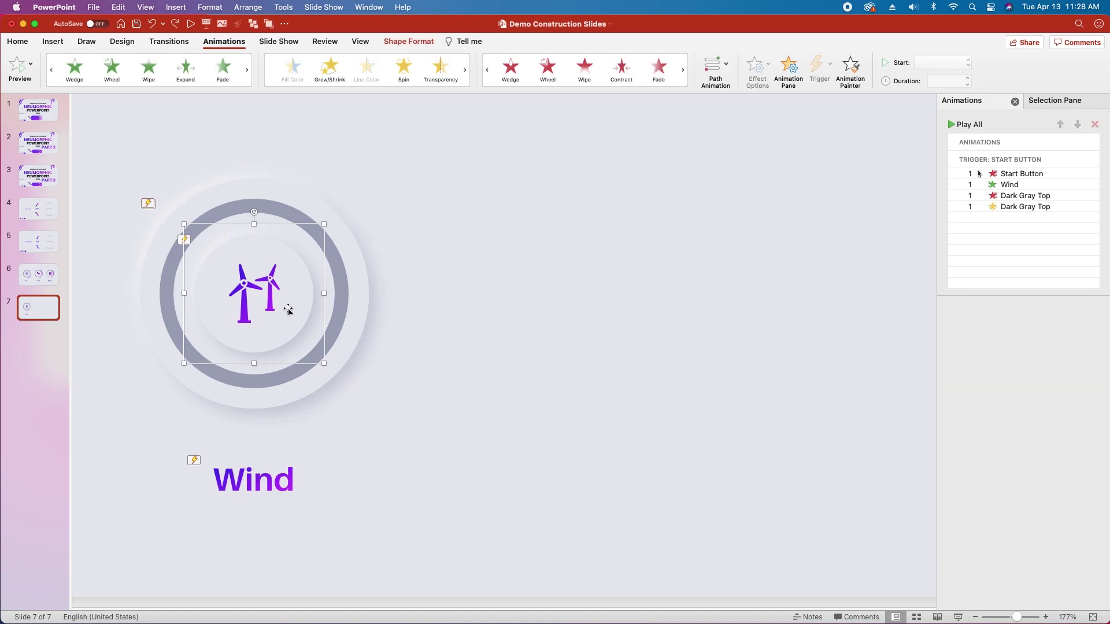
{"action": "left_click", "coordinate": [225, 69]}
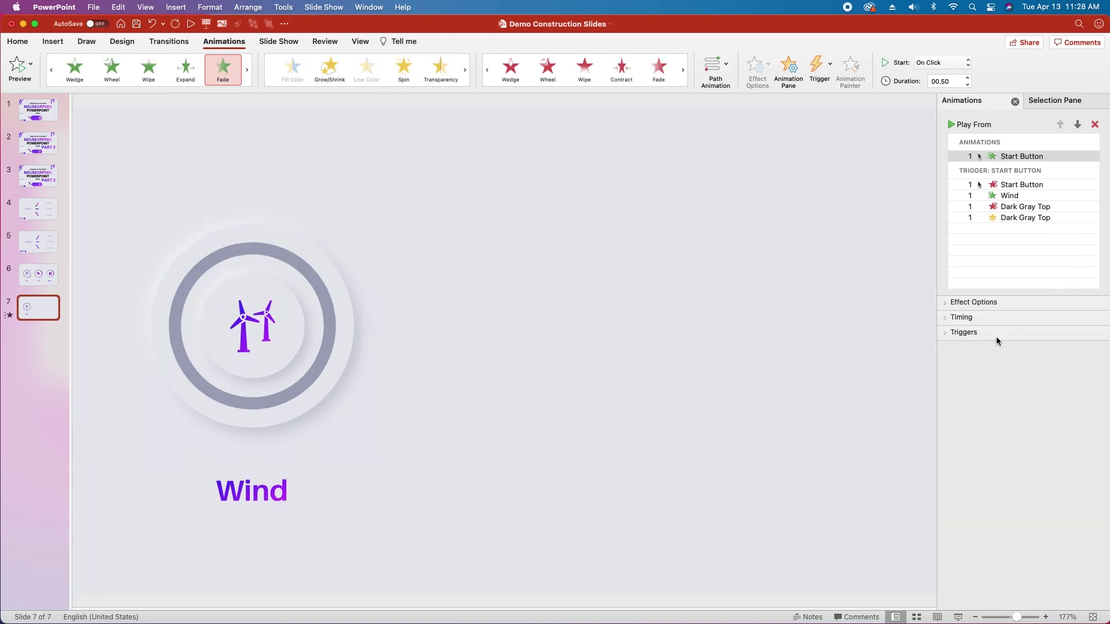
{"action": "left_click", "coordinate": [949, 333]}
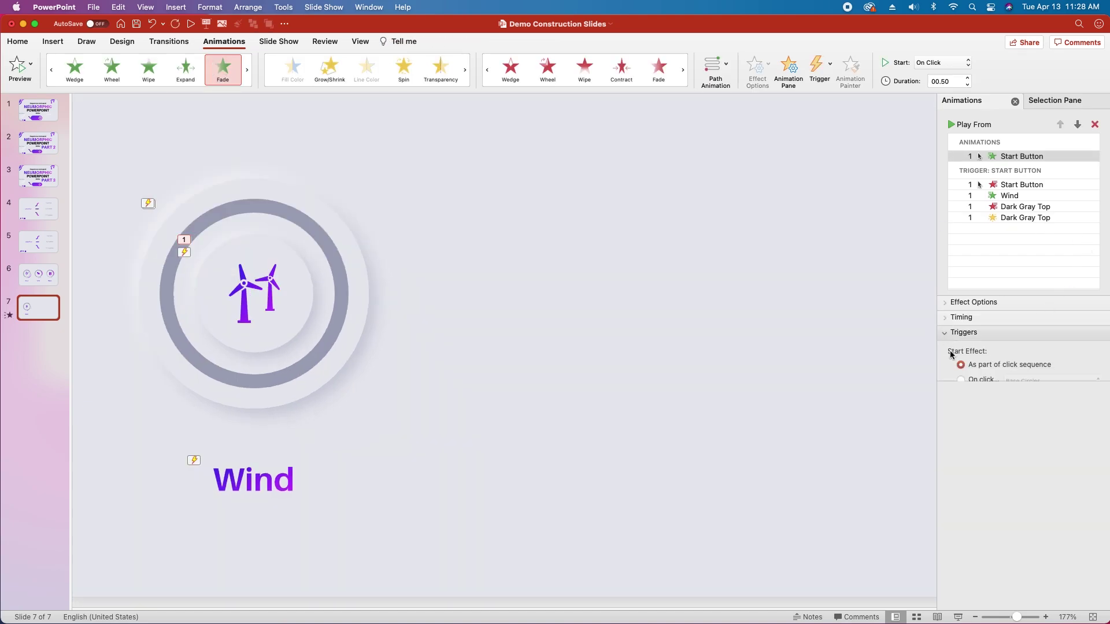
{"action": "left_click", "coordinate": [961, 381]}
{"action": "left_click", "coordinate": [1074, 380]}
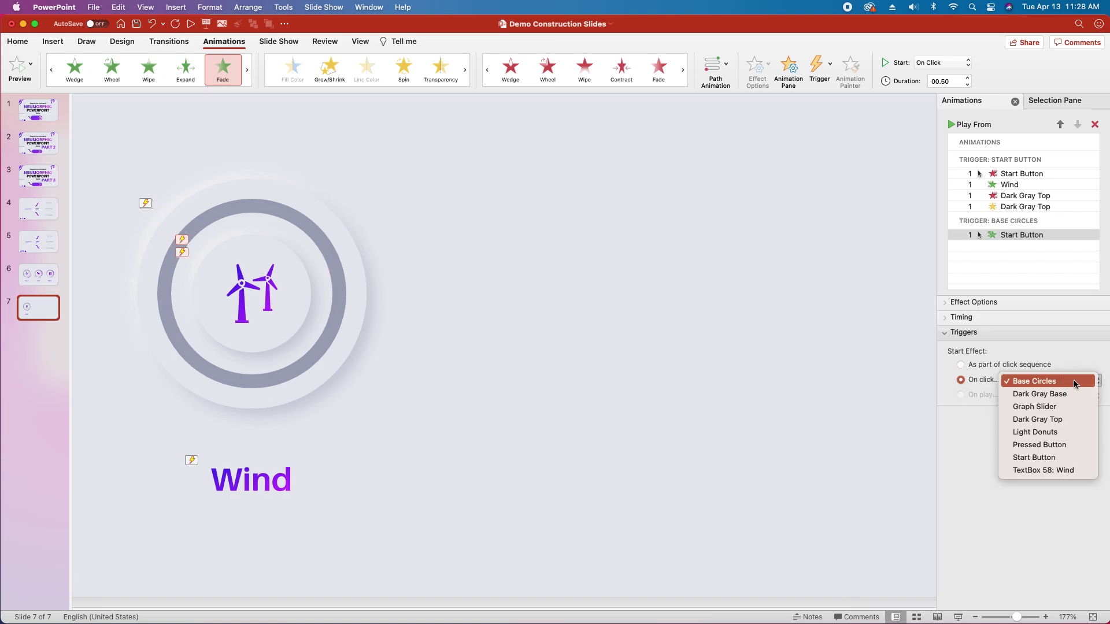
{"action": "left_click", "coordinate": [1063, 445]}
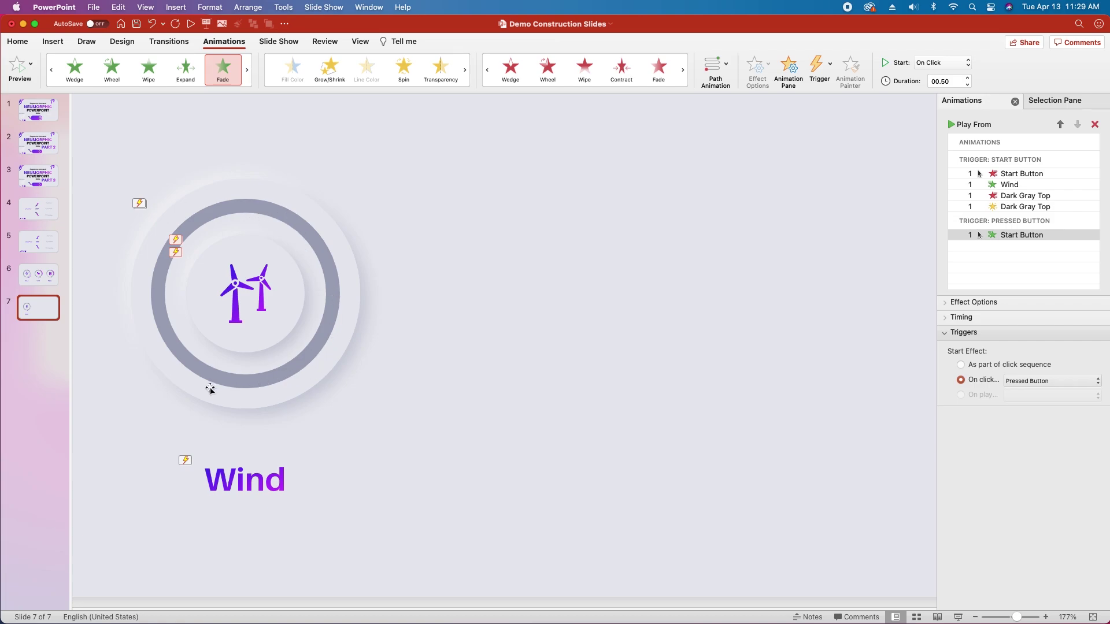
{"action": "left_click", "coordinate": [953, 317]}
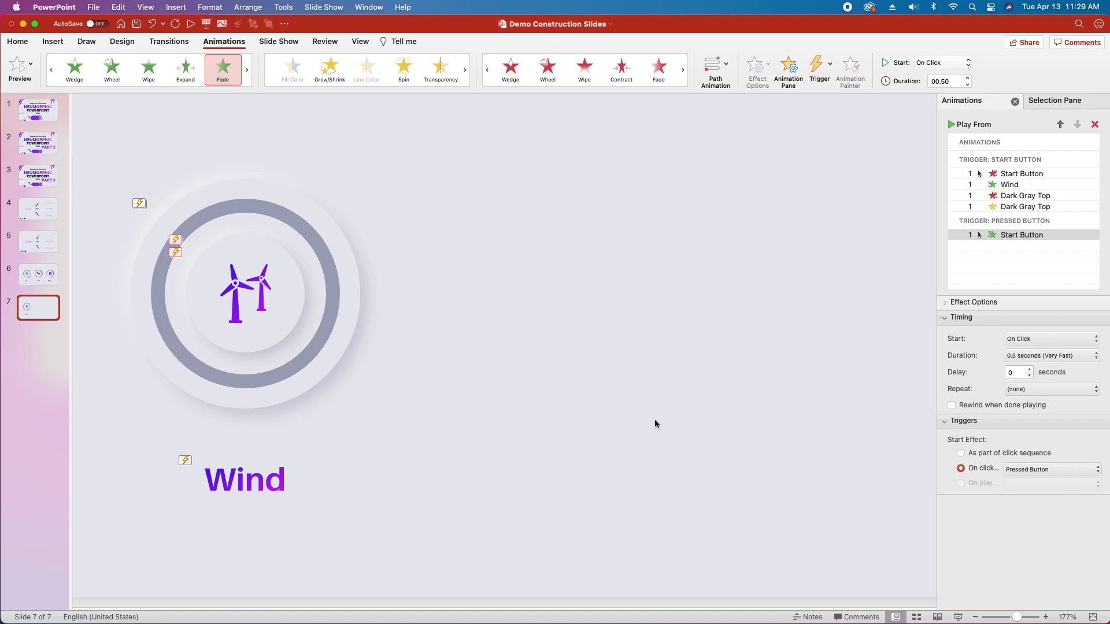
{"action": "left_click", "coordinate": [257, 457]}
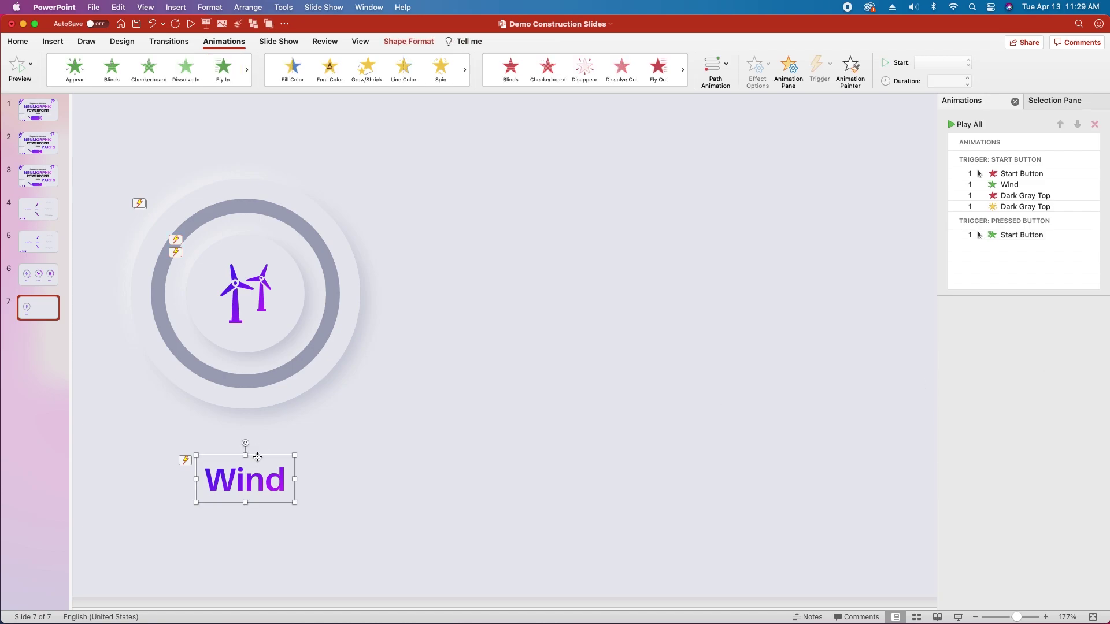
Apply a Wipe exit to the Wind label, triggered by Pressed Button, starting With Previous
{"action": "left_click", "coordinate": [682, 69]}
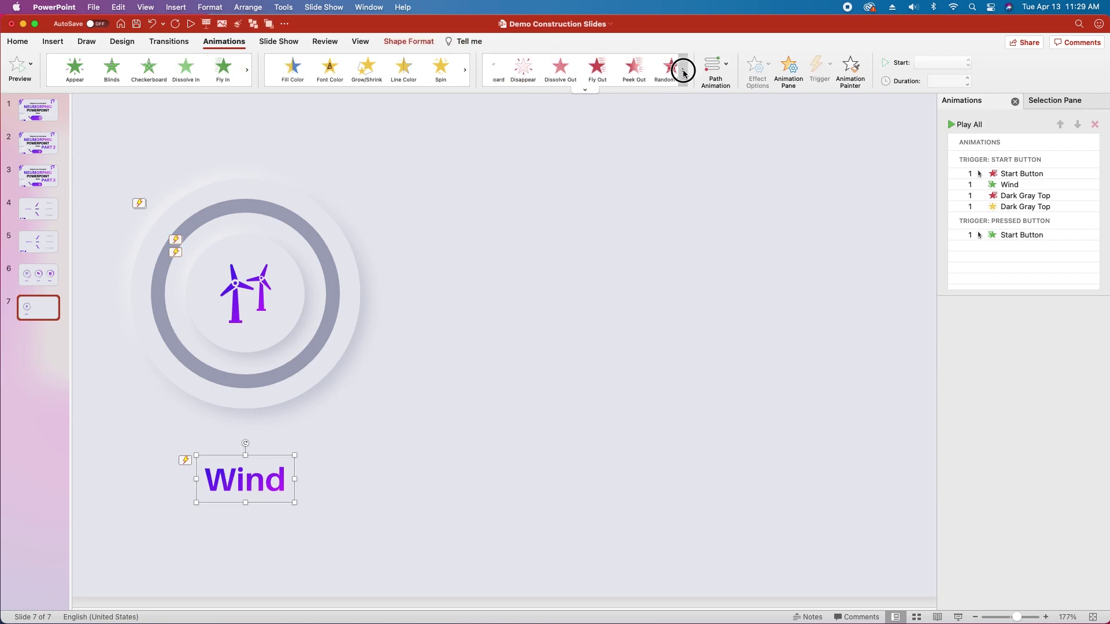
{"action": "left_click", "coordinate": [584, 68]}
{"action": "left_click", "coordinate": [961, 468]}
{"action": "left_click", "coordinate": [1045, 467]}
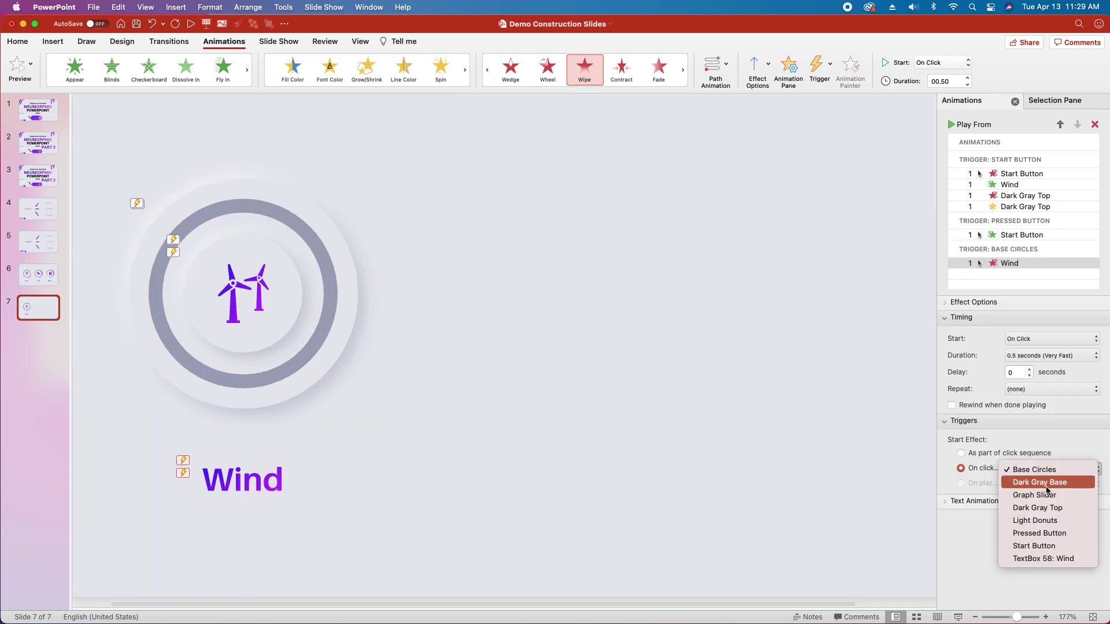
{"action": "left_click", "coordinate": [1042, 533]}
{"action": "left_click", "coordinate": [1038, 339]}
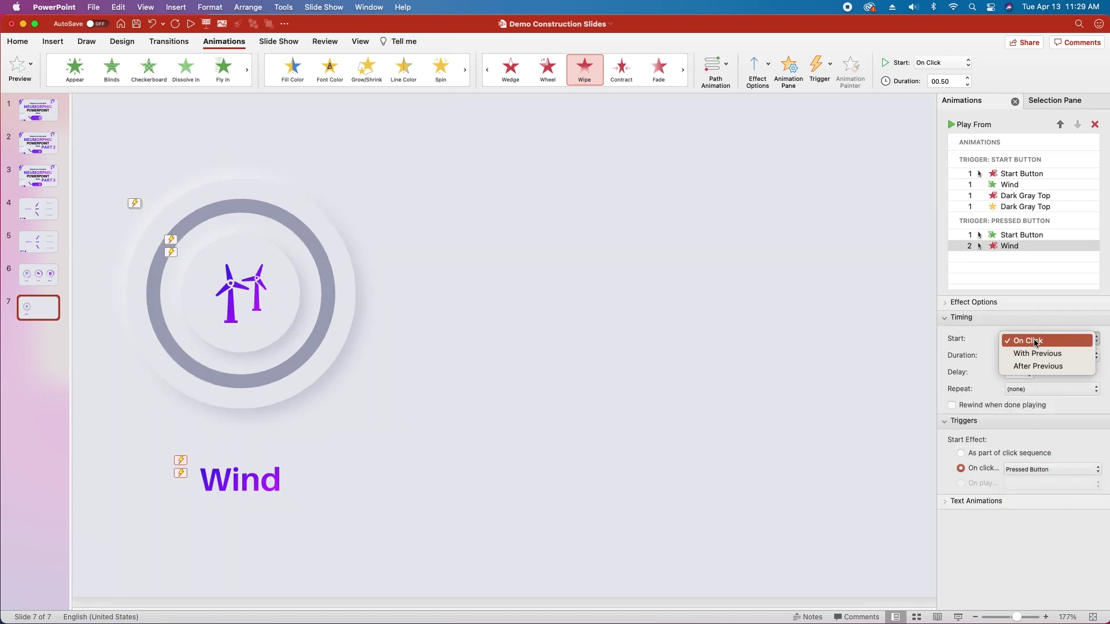
{"action": "left_click", "coordinate": [1037, 354]}
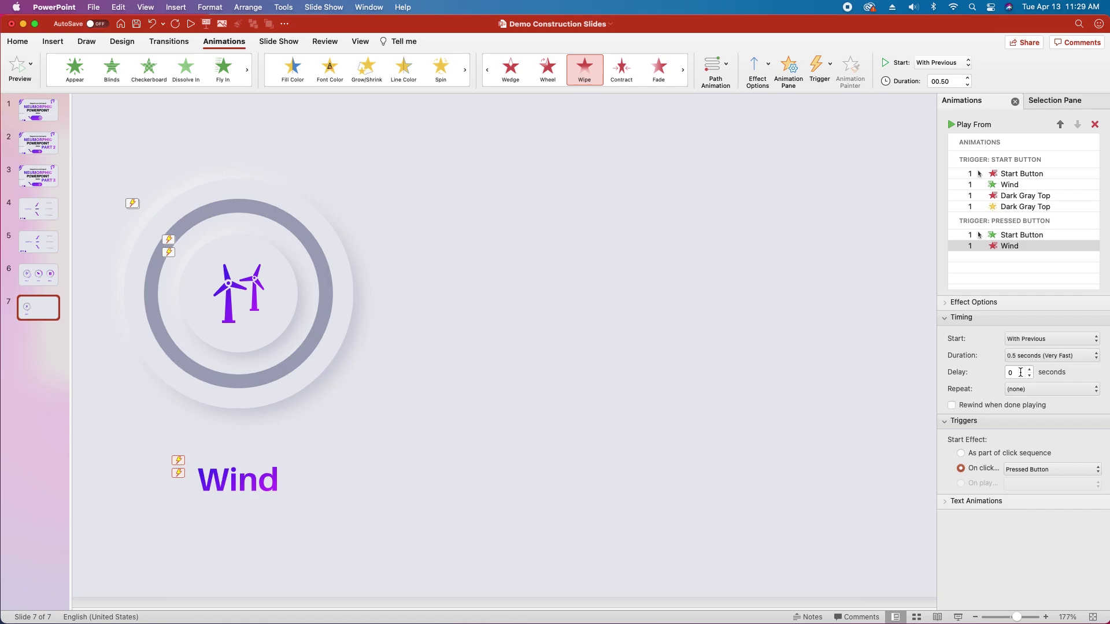
{"action": "left_click", "coordinate": [319, 331]}
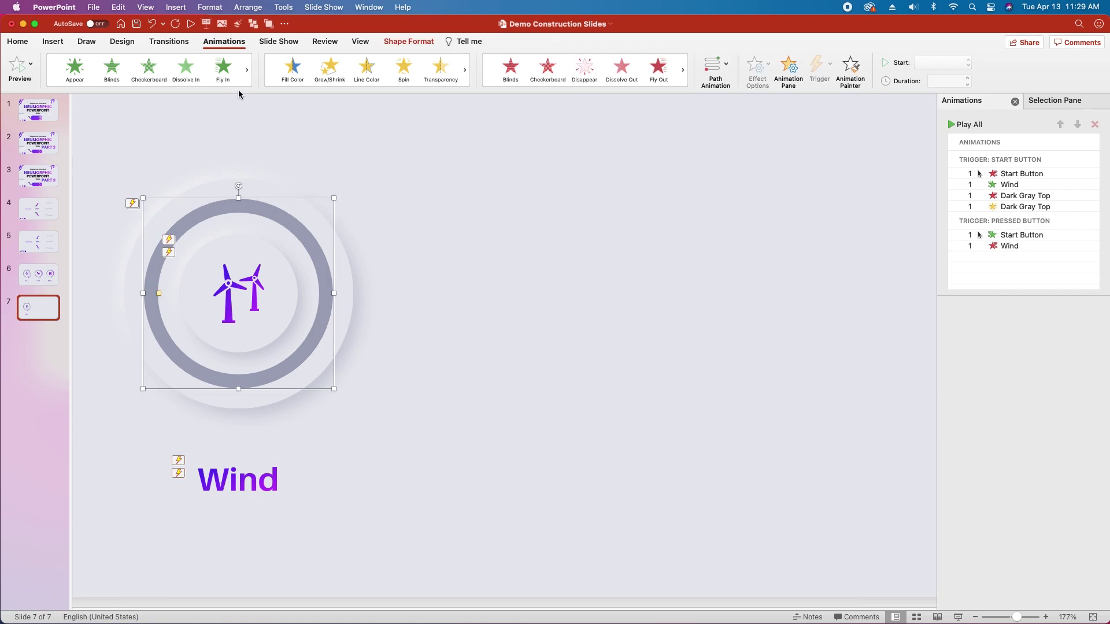
Give the Dark Gray Top ring a Wheel entrance triggered by Pressed Button, starting With Previous
{"action": "left_click", "coordinate": [247, 69]}
{"action": "left_click", "coordinate": [111, 68]}
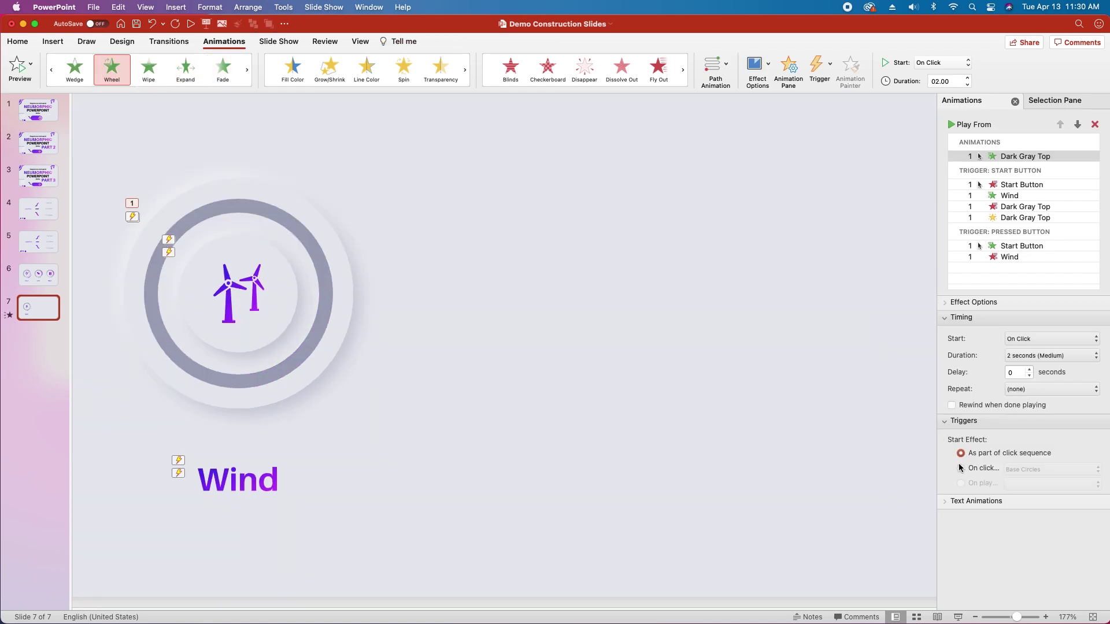
{"action": "left_click", "coordinate": [960, 468]}
{"action": "left_click", "coordinate": [1059, 470]}
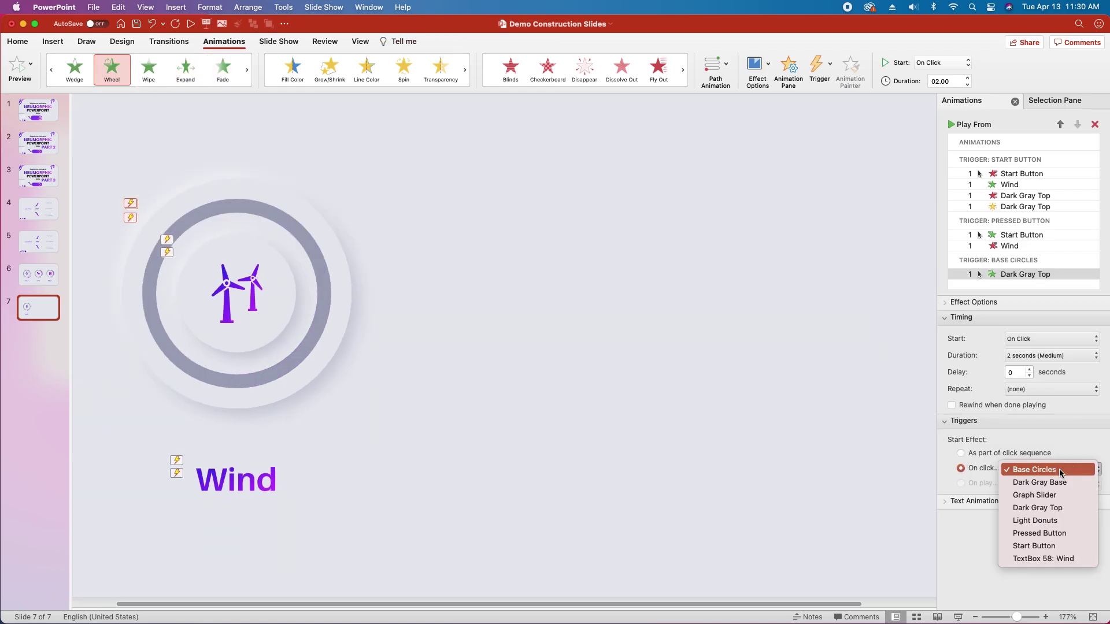
{"action": "left_click", "coordinate": [1052, 533]}
{"action": "left_click", "coordinate": [1051, 338]}
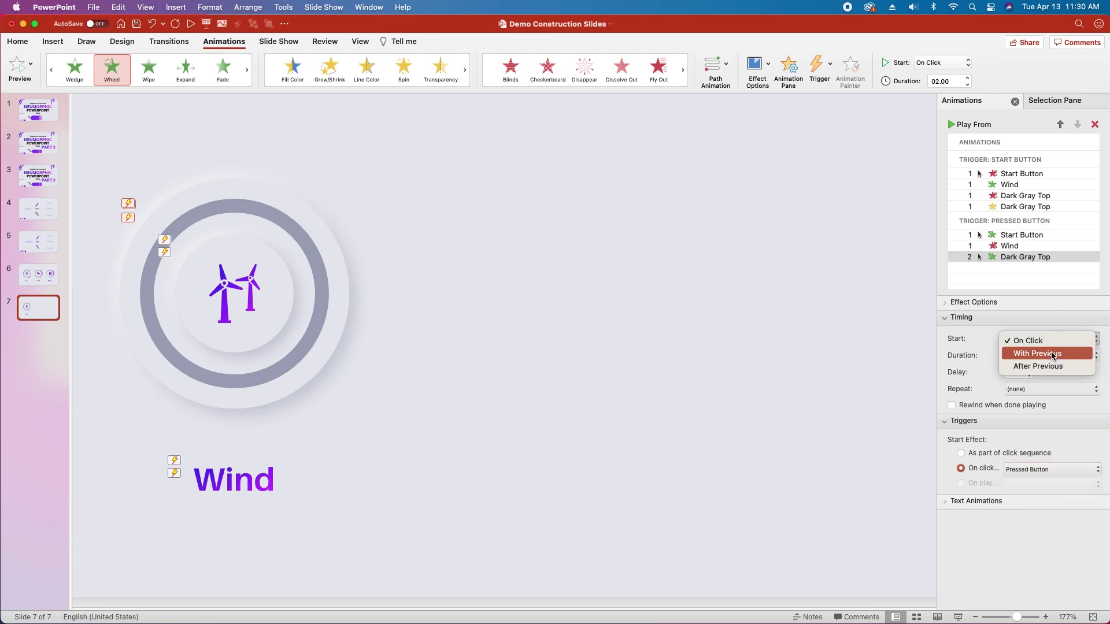
{"action": "left_click", "coordinate": [1052, 353]}
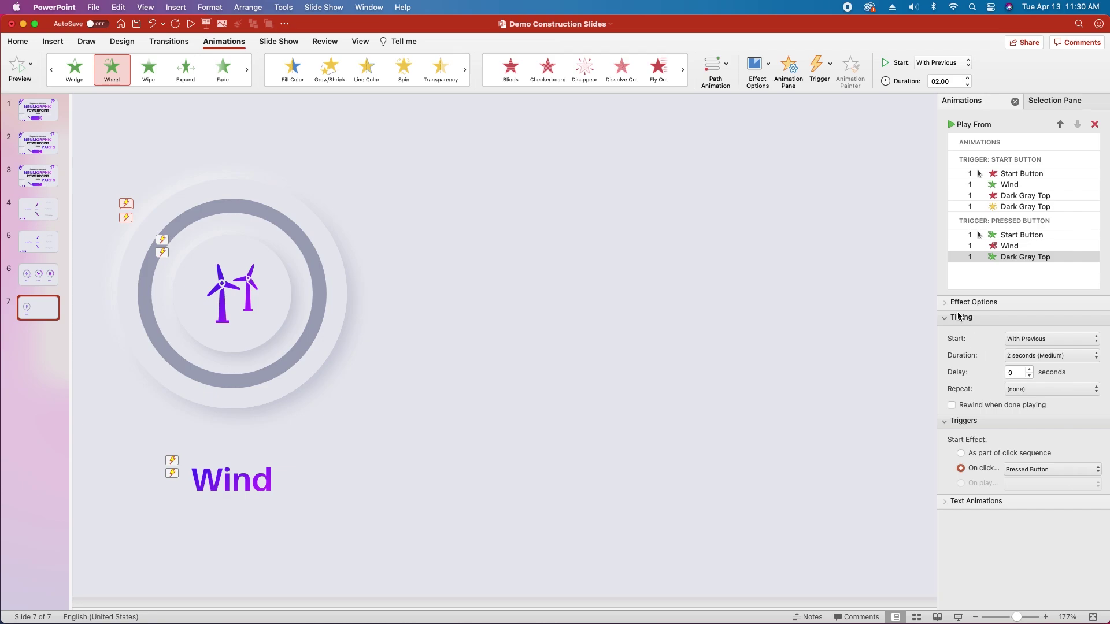
{"action": "left_click", "coordinate": [258, 383]}
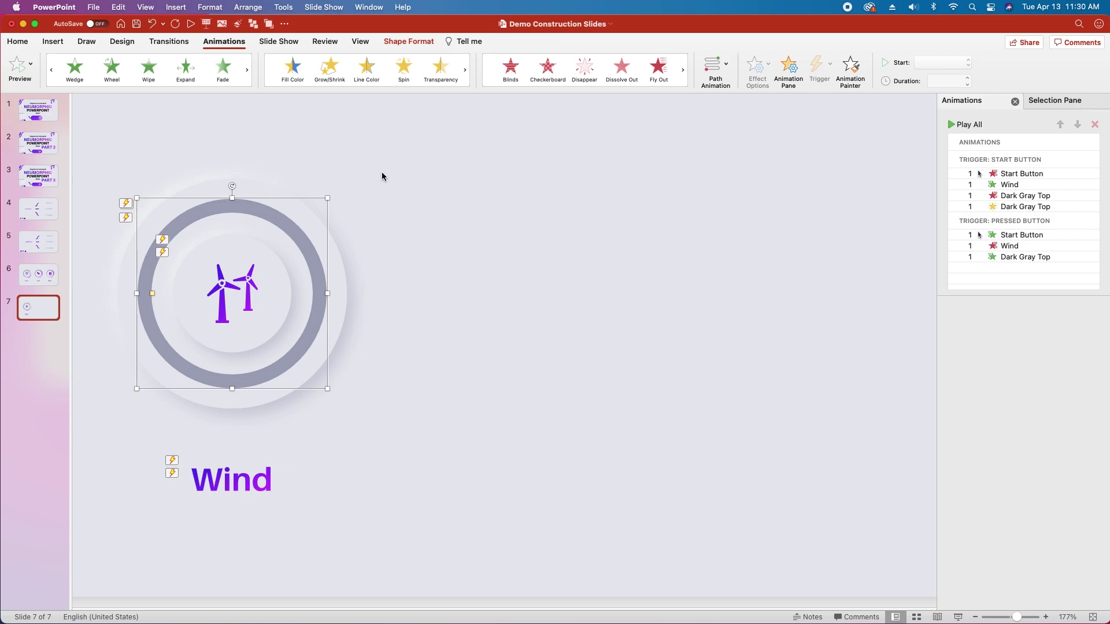
Add a Spin to the ring, triggered by Pressed Button and starting With Previous
{"action": "left_click", "coordinate": [404, 68]}
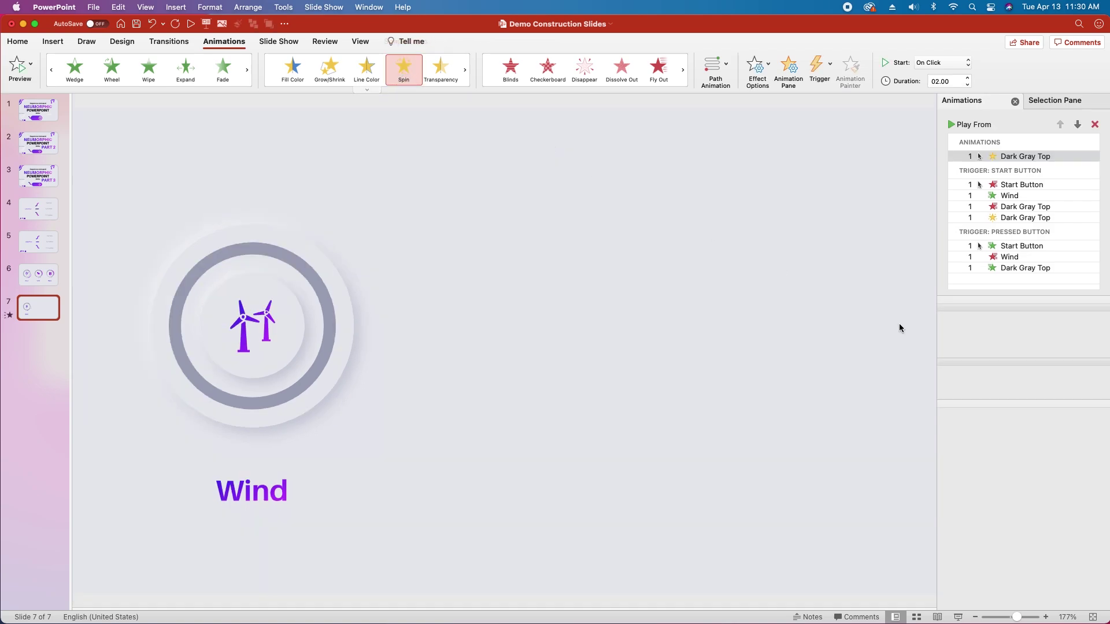
{"action": "left_click", "coordinate": [959, 468]}
{"action": "left_click", "coordinate": [1052, 470]}
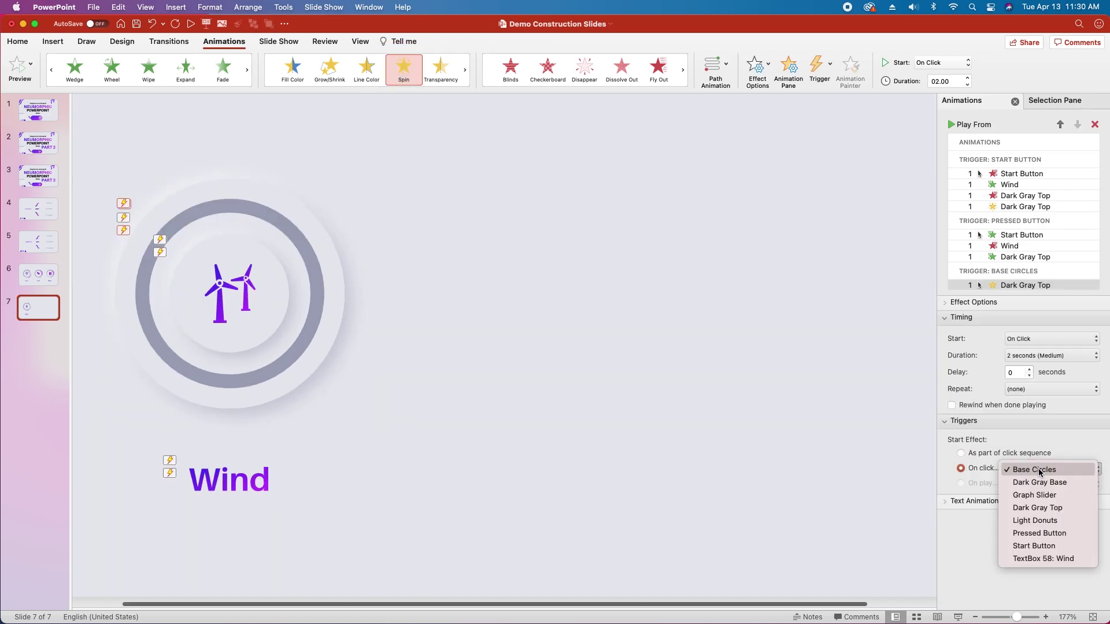
{"action": "left_click", "coordinate": [1047, 533]}
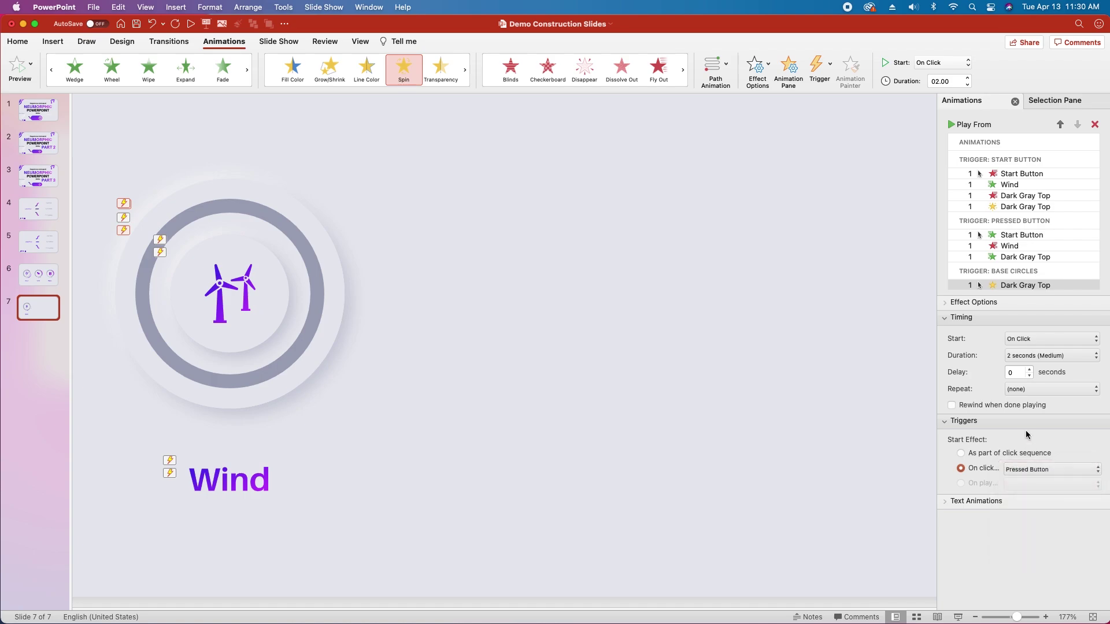
{"action": "left_click", "coordinate": [1035, 338]}
{"action": "left_click", "coordinate": [1034, 354]}
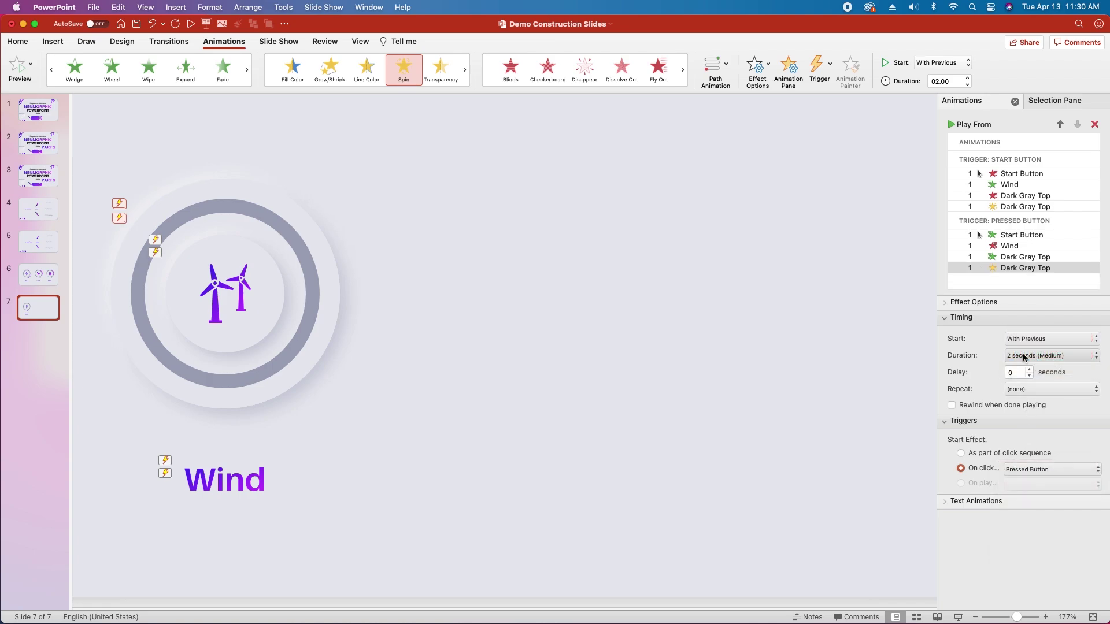
Set the spin to 0.01 seconds, 355° counterclockwise, with smooth start and smooth end
{"action": "left_click", "coordinate": [1034, 356]}
{"action": "left_click", "coordinate": [1016, 398]}
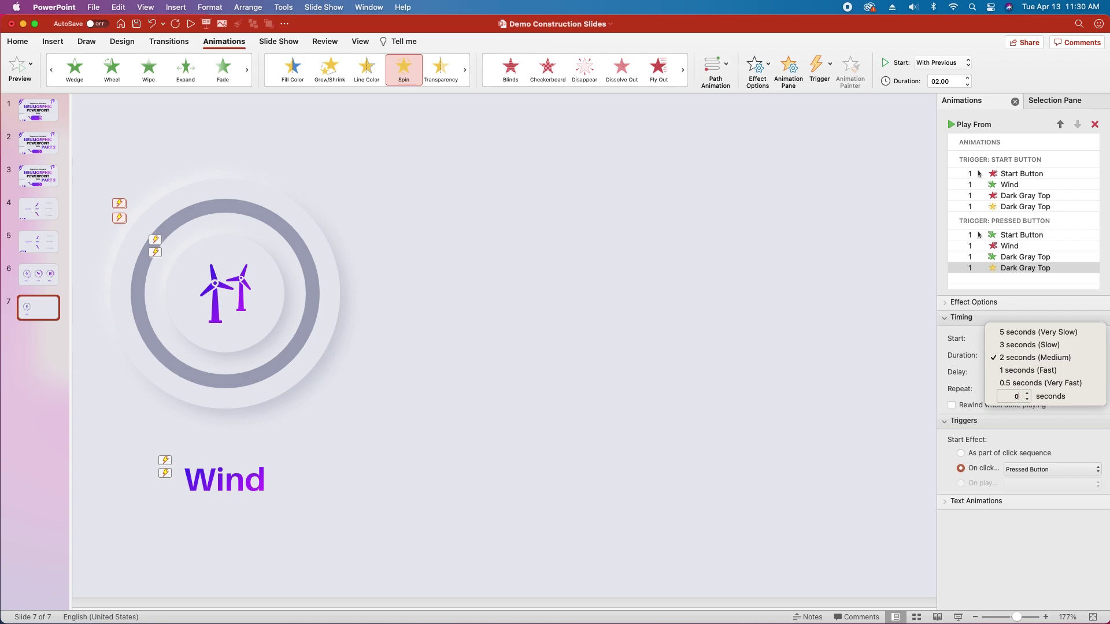
{"action": "type", "text": "0.01"}
{"action": "key", "text": "Return"}
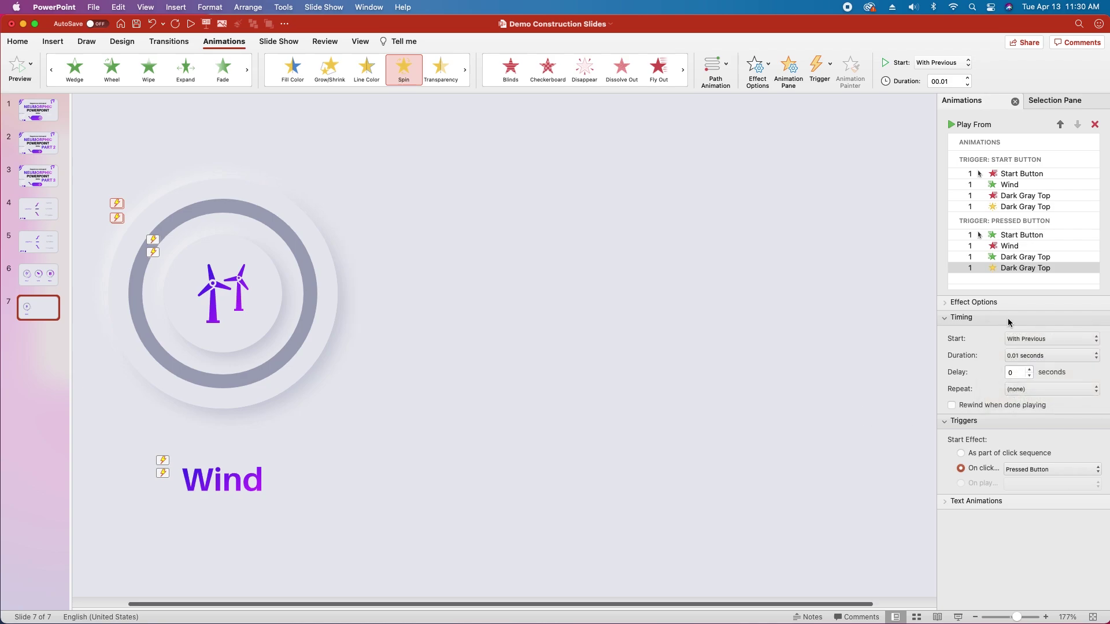
{"action": "left_click", "coordinate": [946, 303]}
{"action": "left_click", "coordinate": [1040, 323]}
{"action": "left_click", "coordinate": [1047, 392]}
{"action": "type", "text": "35"}
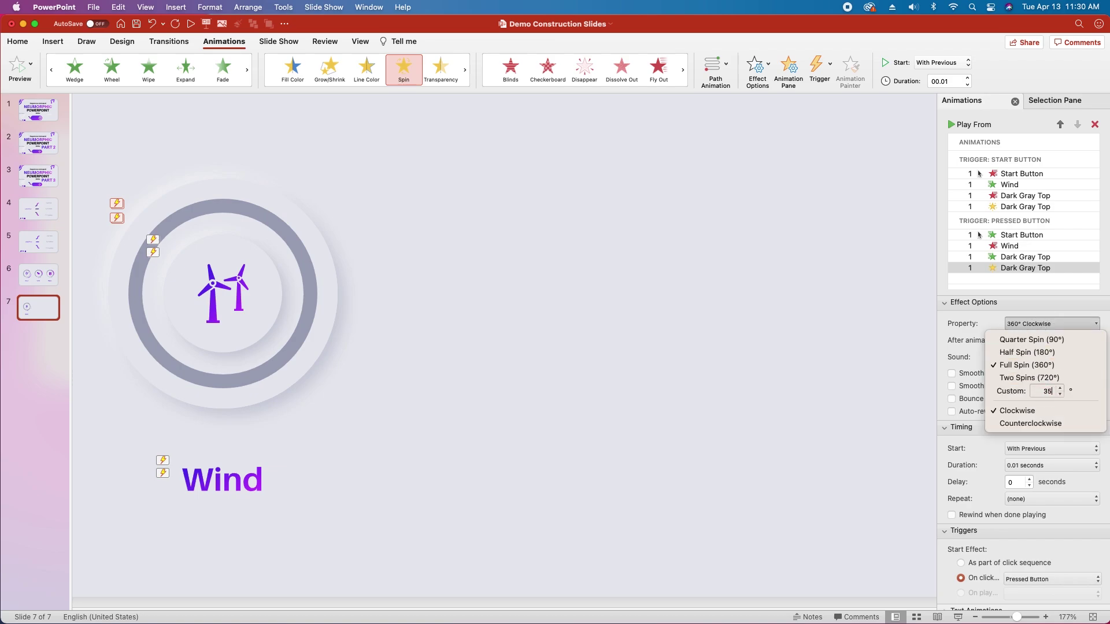
{"action": "left_click", "coordinate": [950, 374]}
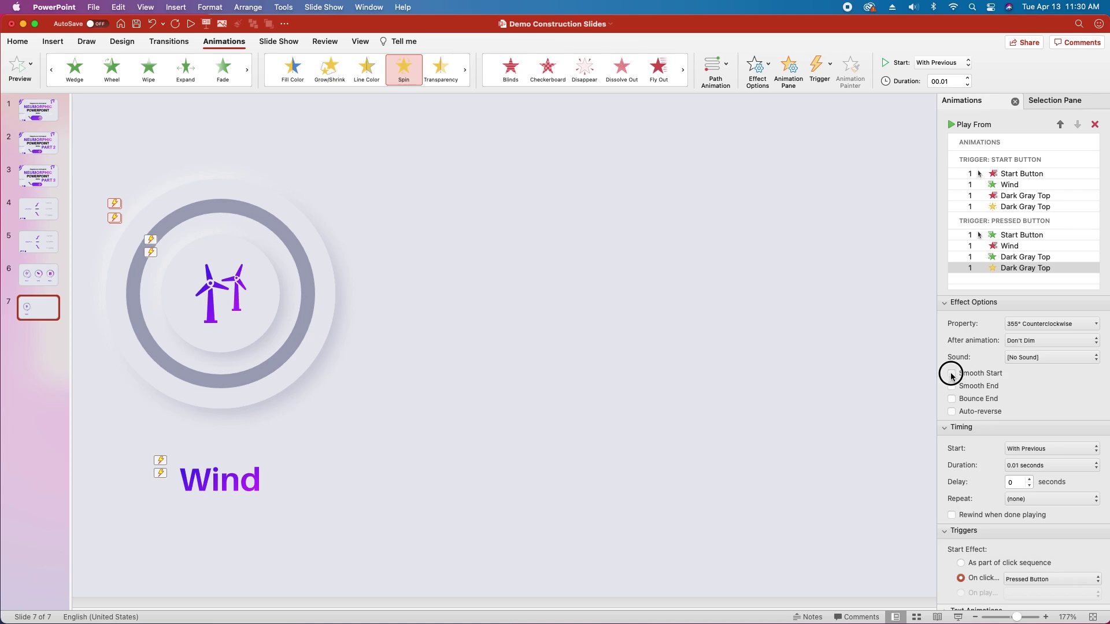
{"action": "left_click", "coordinate": [951, 386]}
{"action": "scroll", "coordinate": [448, 271], "scroll_direction": "down", "scroll_amount": 2}
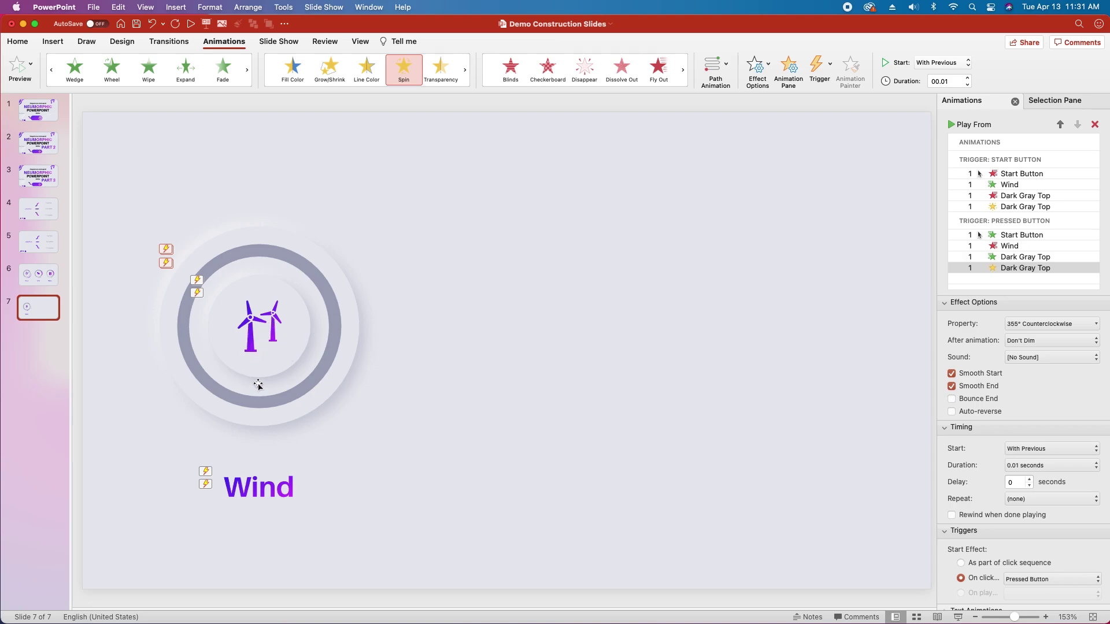
Marquee-select the turbine rings and Wind label, then Option-drag a copy right to Left 8.99"
{"action": "left_click_drag", "start_coordinate": [471, 145], "coordinate": [144, 570]}
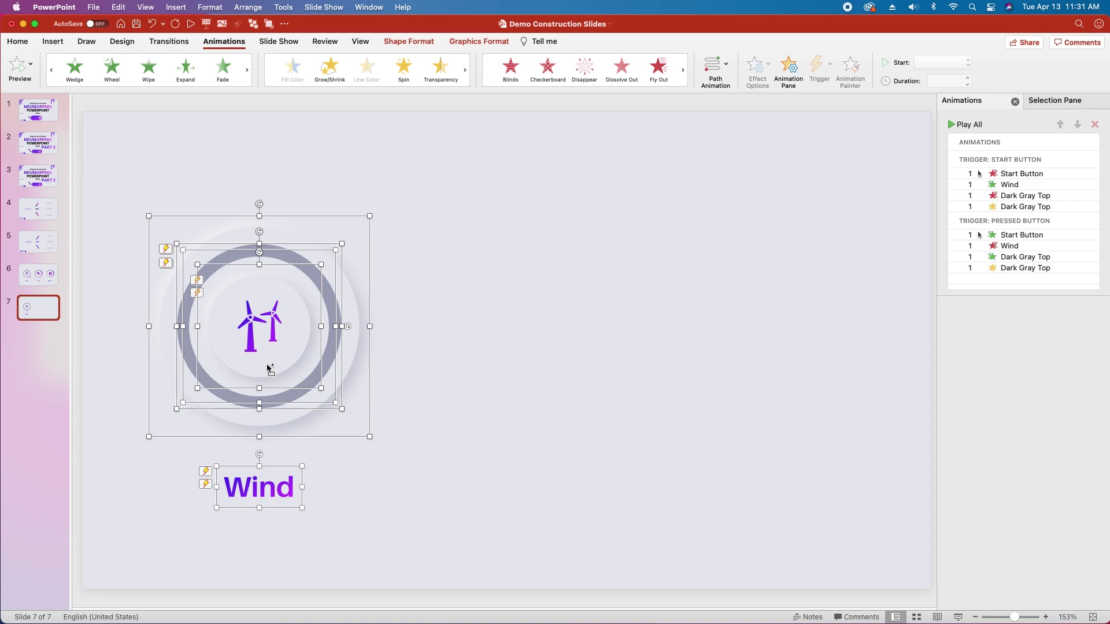
{"action": "left_click_drag", "start_coordinate": [271, 370], "coordinate": [727, 352]}
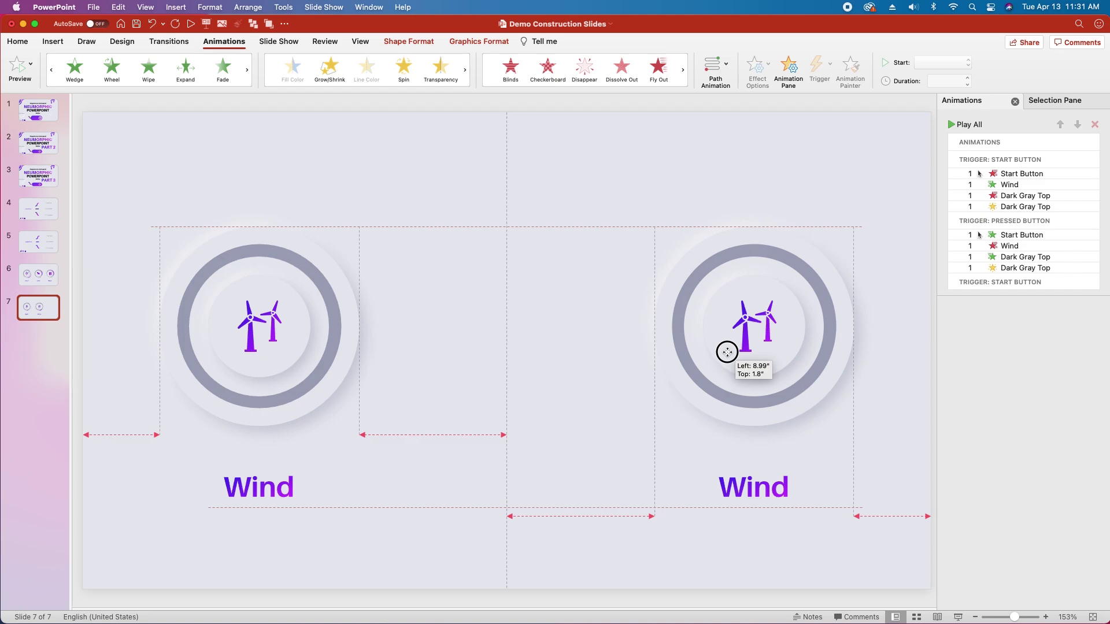
{"action": "left_click_drag", "start_coordinate": [727, 352], "coordinate": [727, 352]}
{"action": "scroll", "coordinate": [1016, 224], "scroll_direction": "down", "scroll_amount": 3}
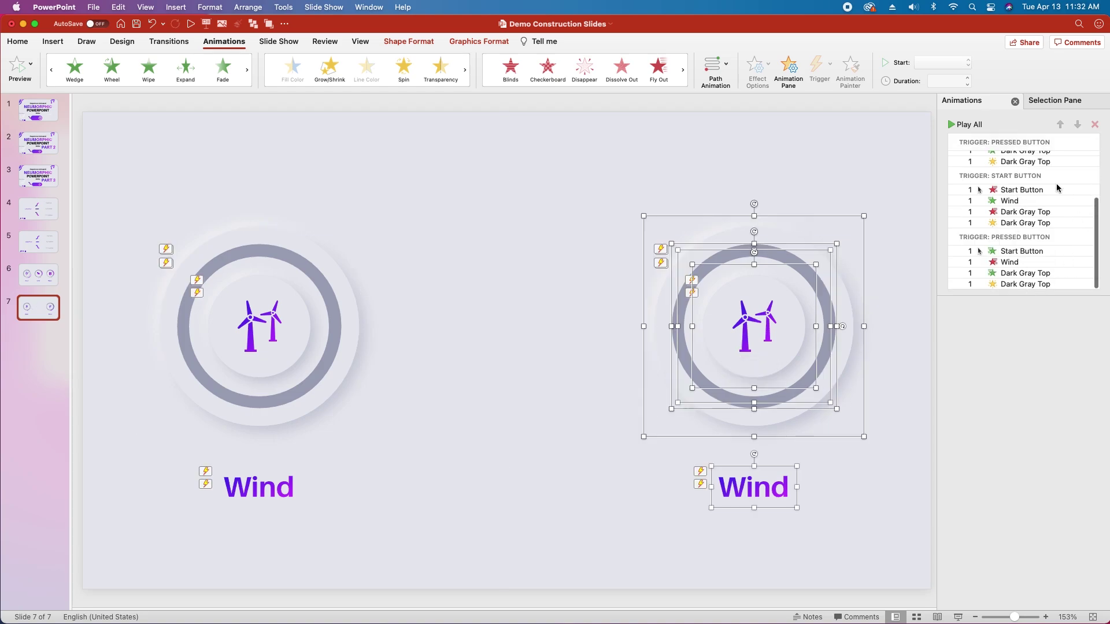
{"action": "scroll", "coordinate": [1049, 197], "scroll_direction": "down", "scroll_amount": 2}
{"action": "scroll", "coordinate": [1041, 208], "scroll_direction": "up", "scroll_amount": 3}
{"action": "scroll", "coordinate": [1029, 231], "scroll_direction": "down", "scroll_amount": 3}
{"action": "scroll", "coordinate": [1022, 260], "scroll_direction": "up", "scroll_amount": 2}
{"action": "scroll", "coordinate": [1017, 248], "scroll_direction": "up", "scroll_amount": 5}
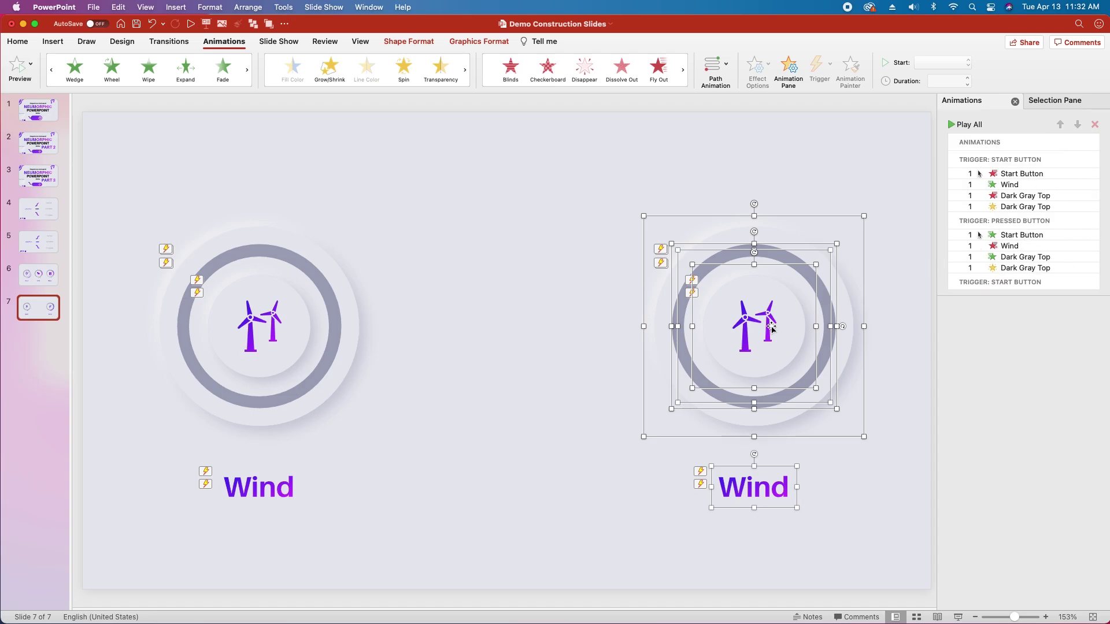
Open the Selection Pane and collapse the Base Circles, Light Donuts, Pressed Button and Start Button groups
{"action": "left_click", "coordinate": [1058, 100]}
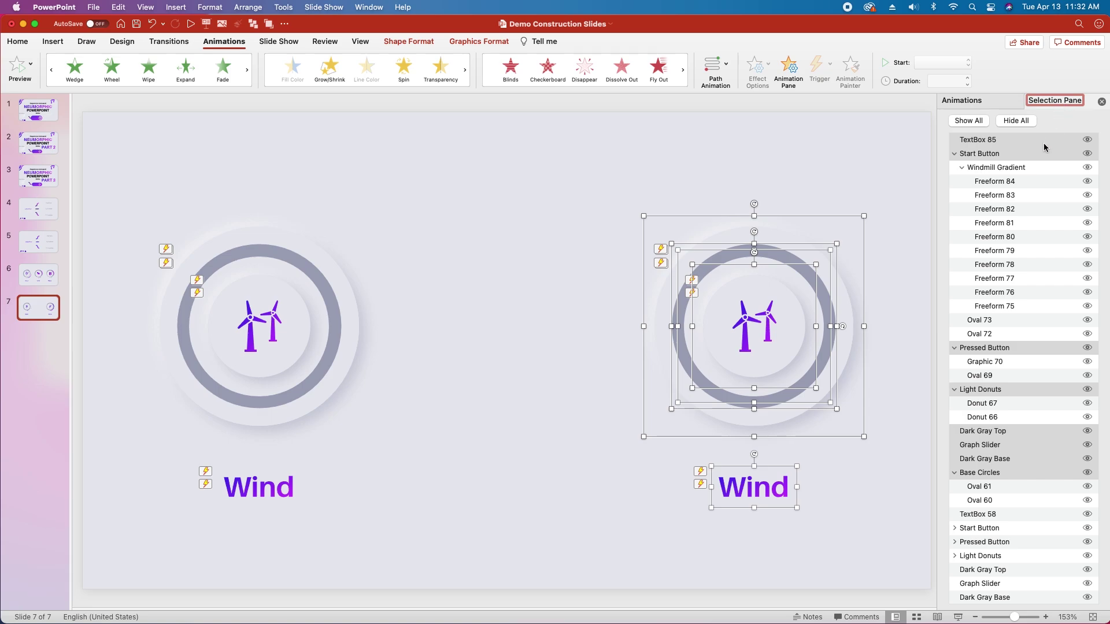
{"action": "scroll", "coordinate": [993, 359], "scroll_direction": "down", "scroll_amount": 1}
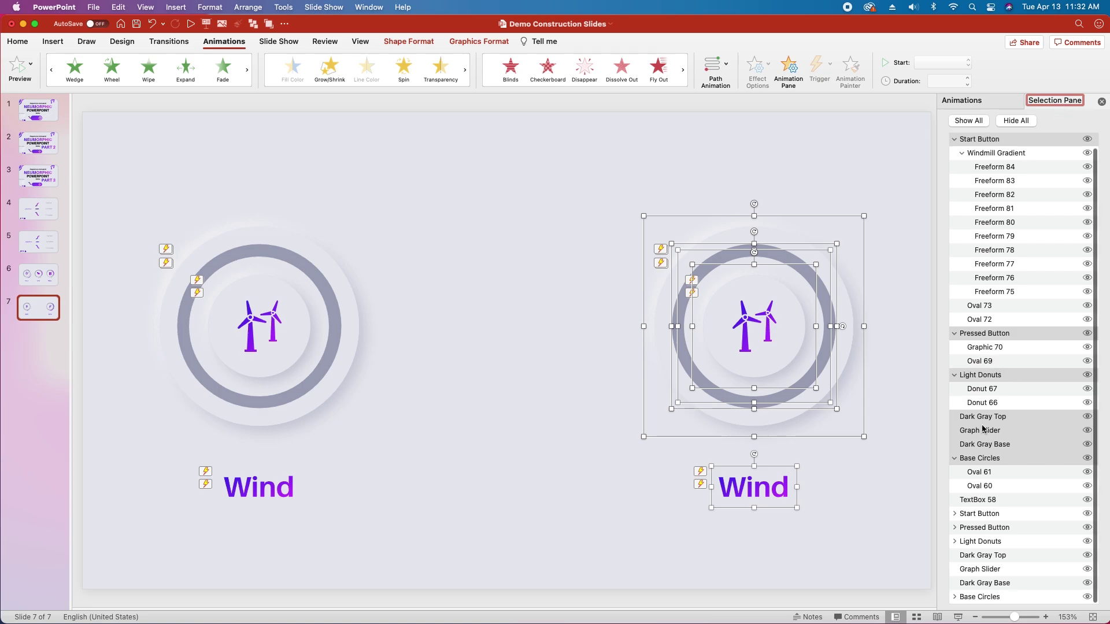
{"action": "left_click", "coordinate": [955, 460]}
{"action": "left_click", "coordinate": [955, 391]}
{"action": "left_click", "coordinate": [955, 347]}
{"action": "left_click", "coordinate": [955, 153]}
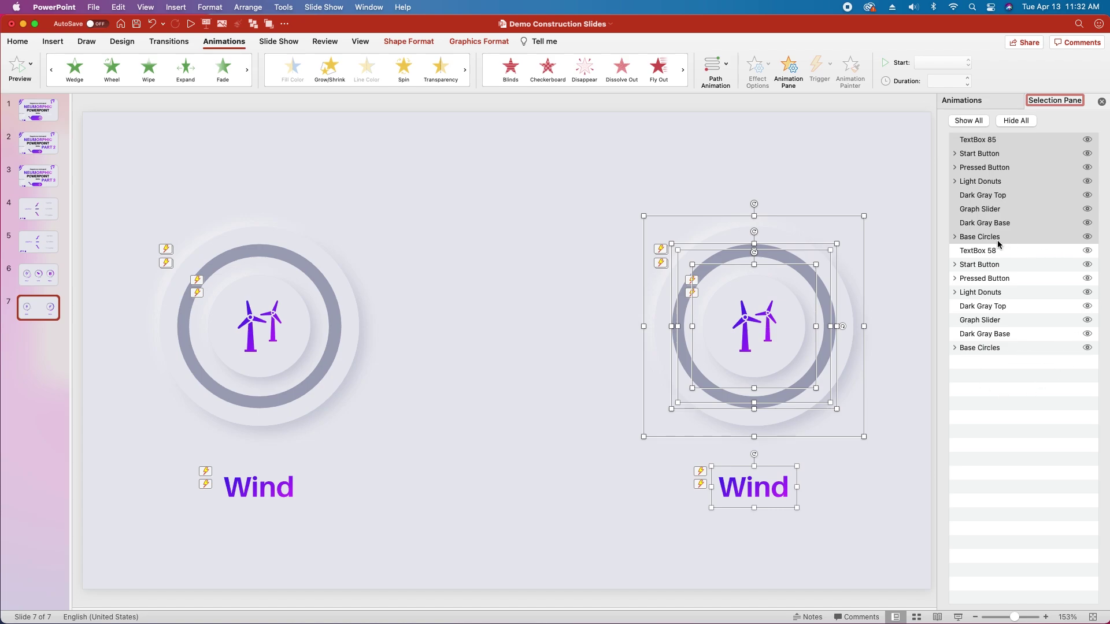
Rename the copied layers to Right Base Circles and Right Dark Gray Base
{"action": "left_click", "coordinate": [978, 239], "text": "shift"}
{"action": "left_click", "coordinate": [976, 238]}
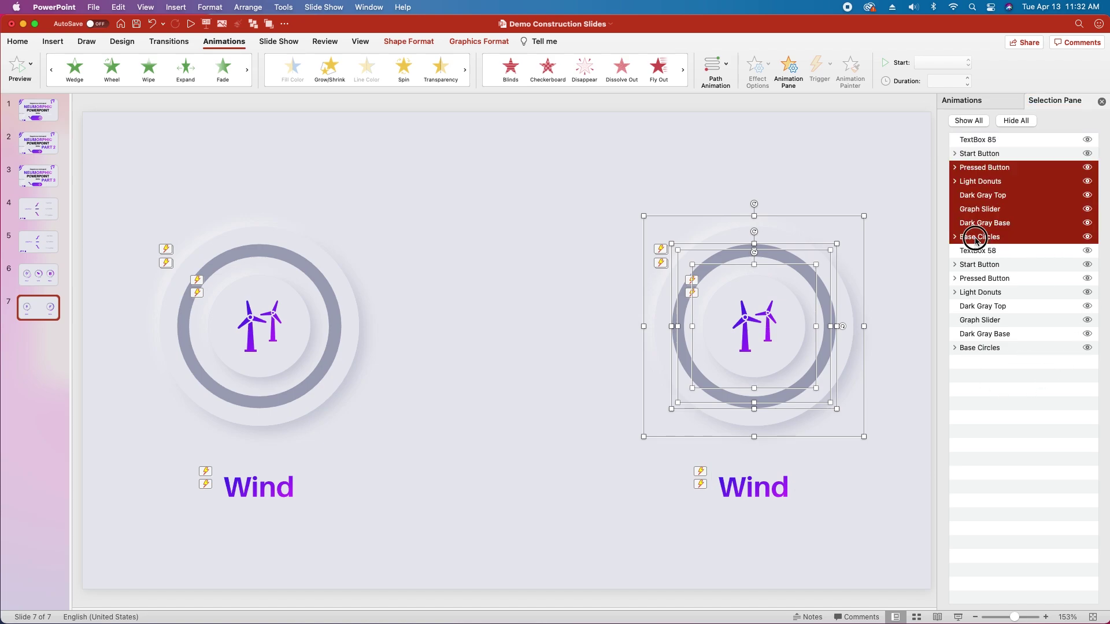
{"action": "key", "text": "BackSpace"}
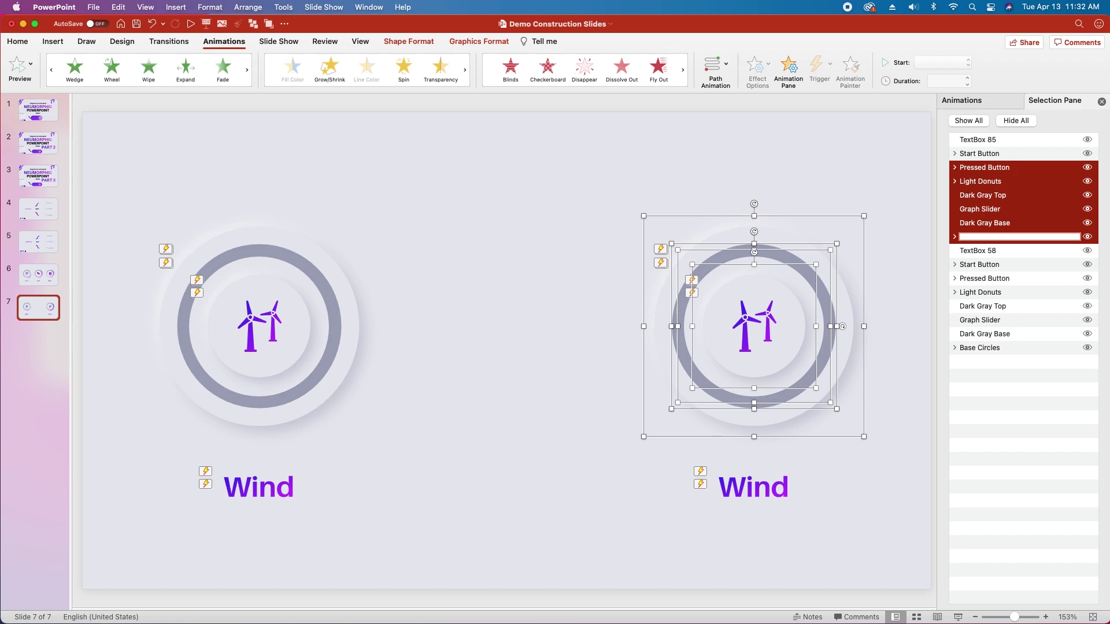
{"action": "type", "text": "Right Base Circles"}
{"action": "left_click", "coordinate": [964, 224]}
{"action": "left_click", "coordinate": [964, 225]}
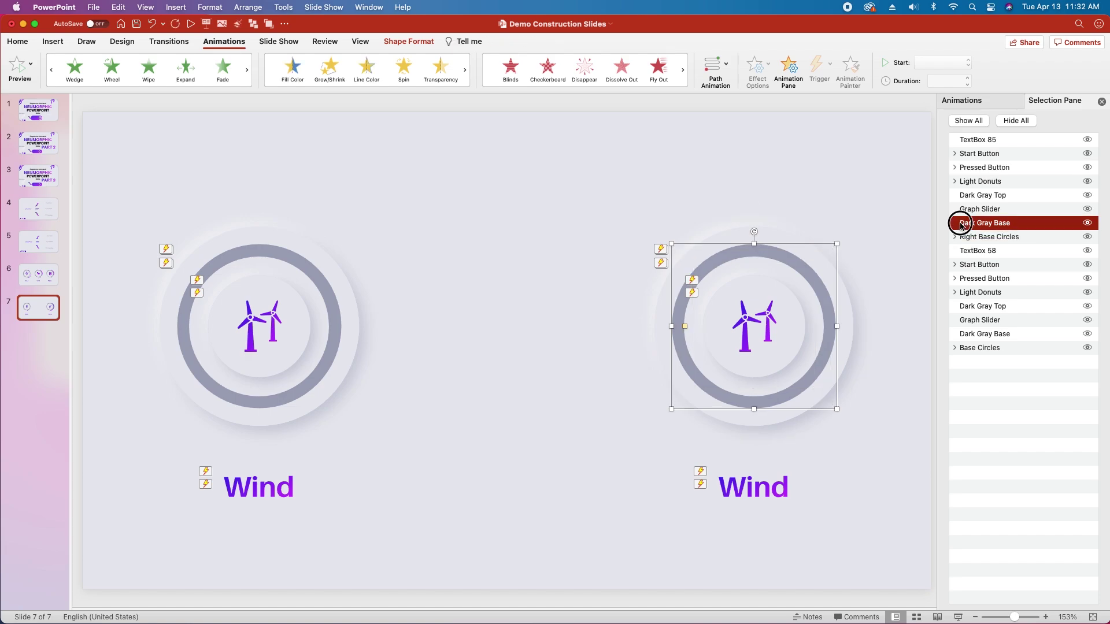
{"action": "type", "text": "Right"}
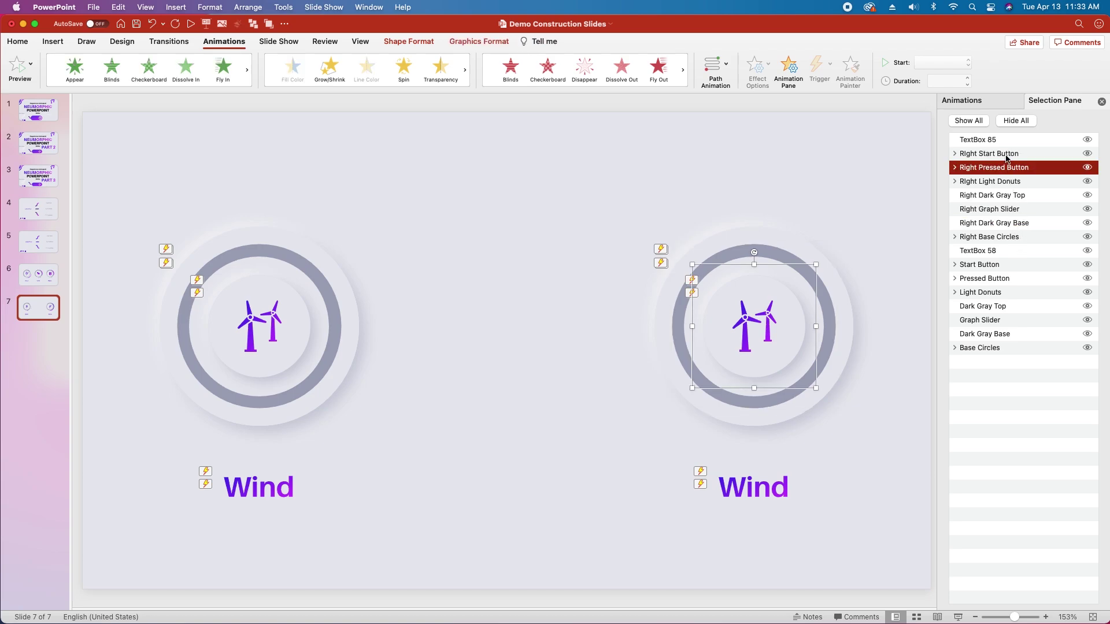
Rename the right-hand label layer Hydro and the left-hand label layer Wind
{"action": "left_click", "coordinate": [973, 140]}
{"action": "left_click", "coordinate": [973, 140]}
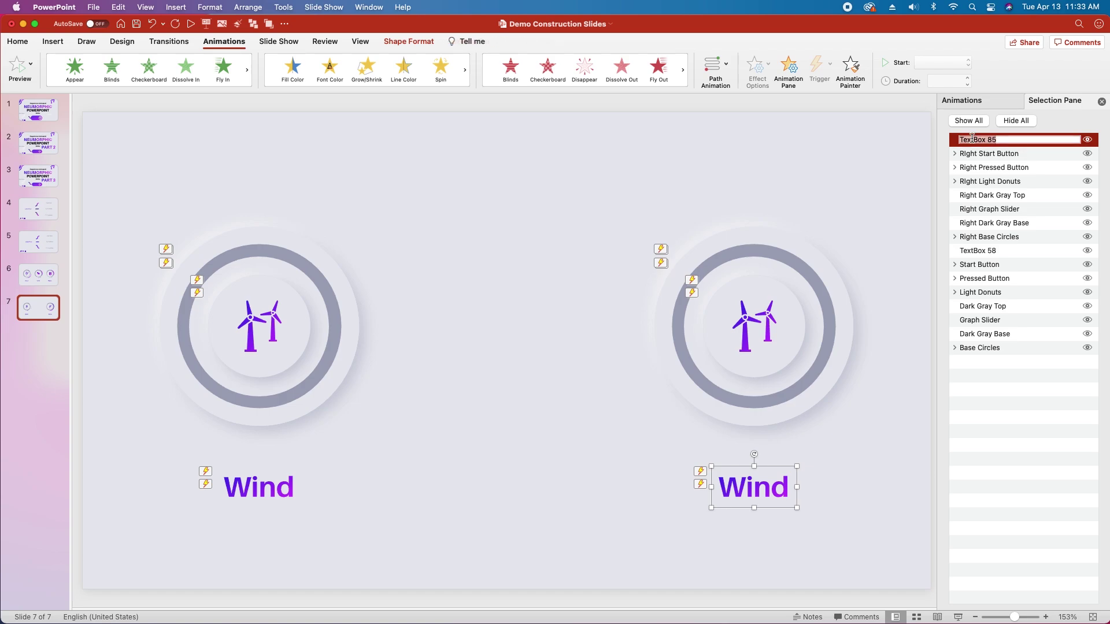
{"action": "type", "text": "Hydro"}
{"action": "left_click", "coordinate": [981, 251]}
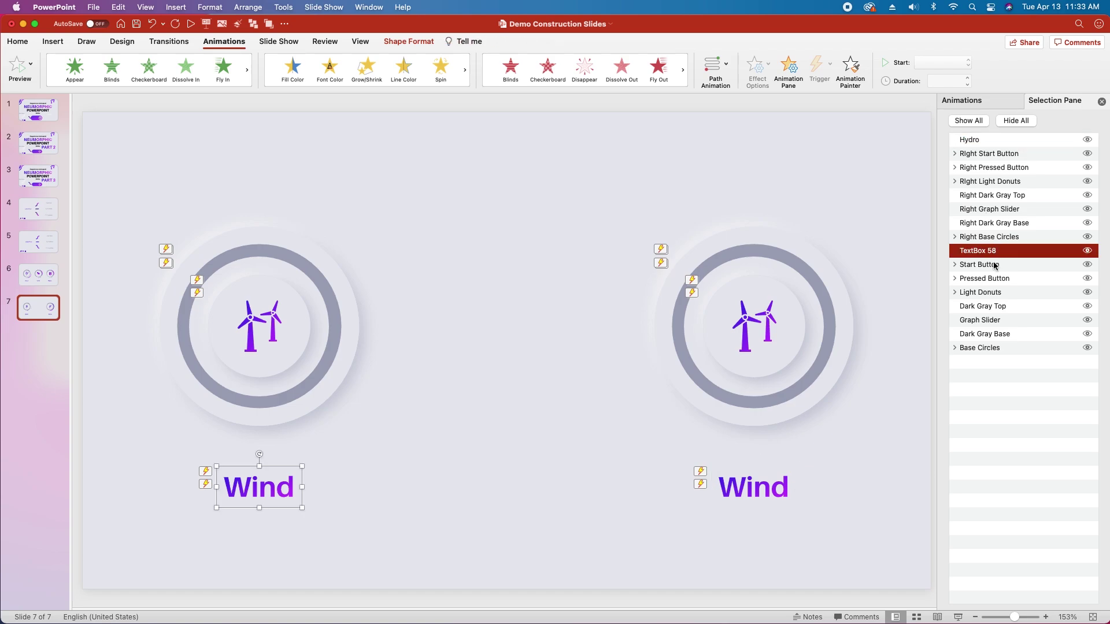
{"action": "left_click", "coordinate": [981, 251]}
{"action": "type", "text": "Win"}
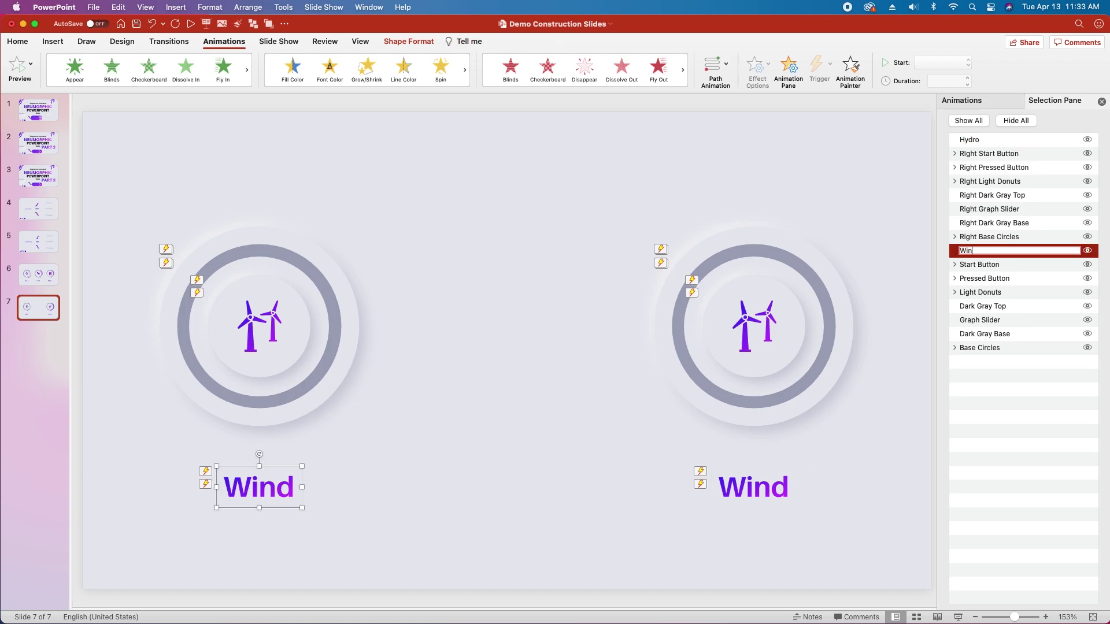
{"action": "type", "text": "d"}
{"action": "left_click", "coordinate": [979, 145]}
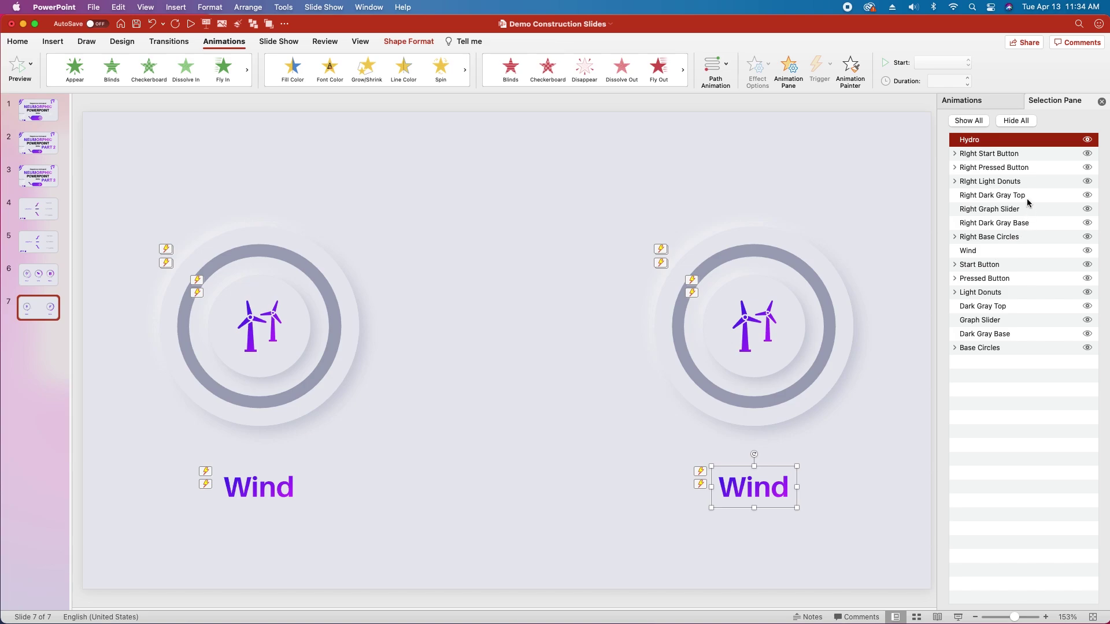
Hide the Right Start Button and select the turbine graphic inside the right pressed button
{"action": "left_click", "coordinate": [1087, 153]}
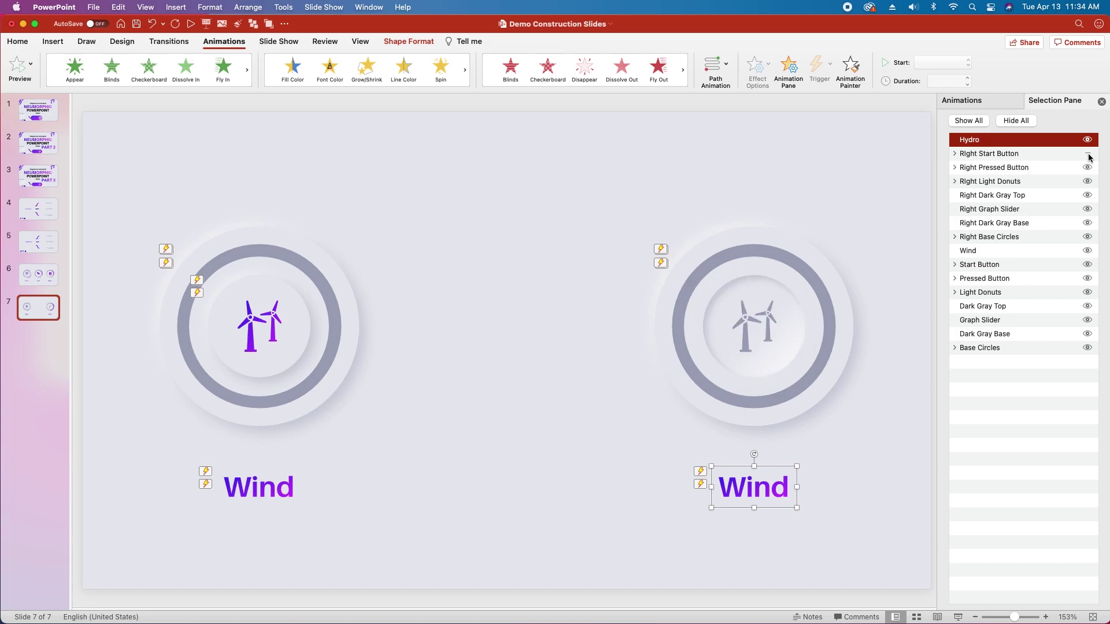
{"action": "left_click", "coordinate": [1087, 154]}
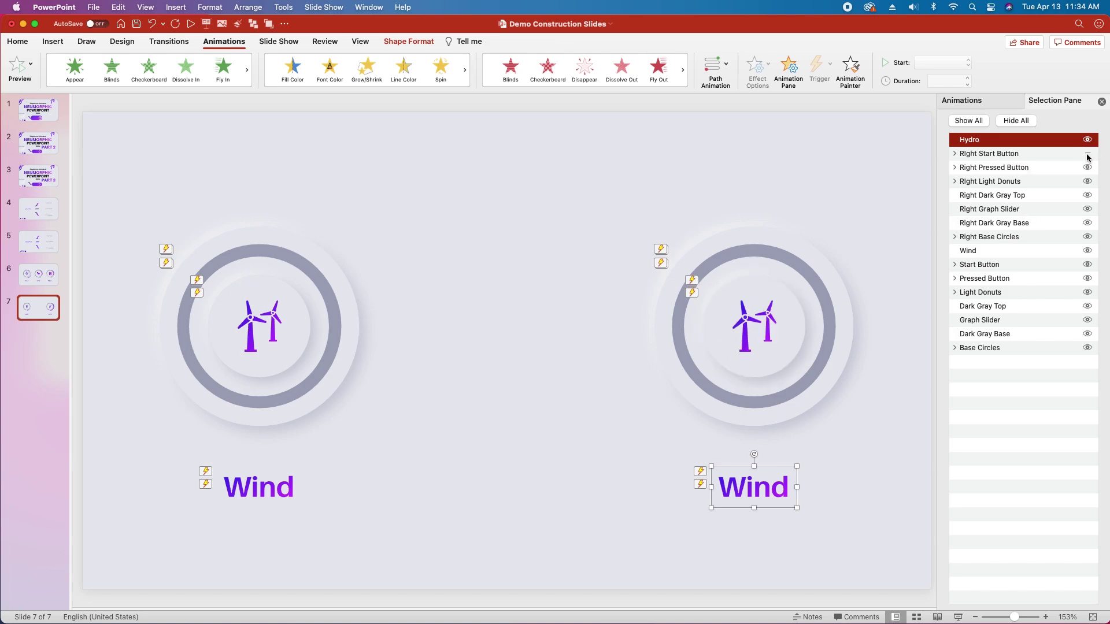
{"action": "left_click", "coordinate": [1087, 154]}
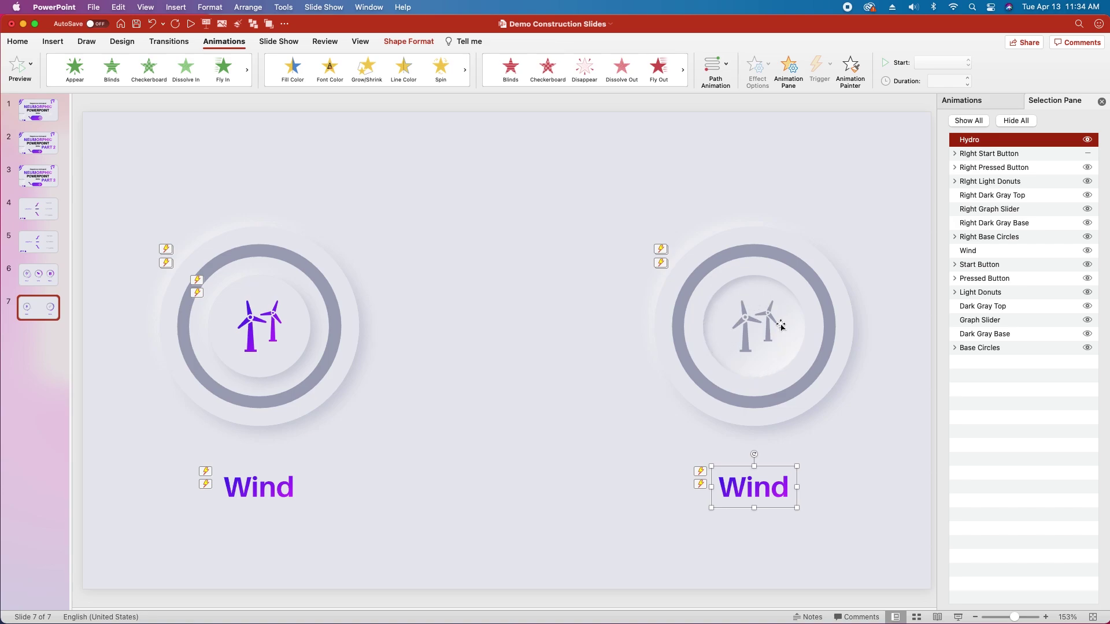
{"action": "left_click", "coordinate": [747, 330]}
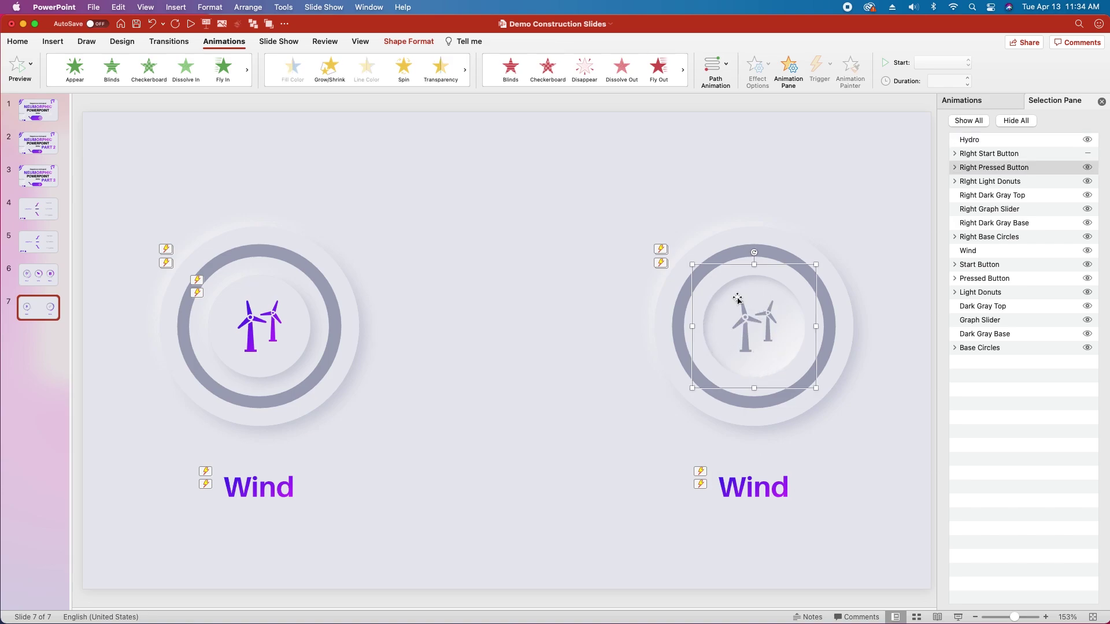
{"action": "left_click", "coordinate": [746, 322]}
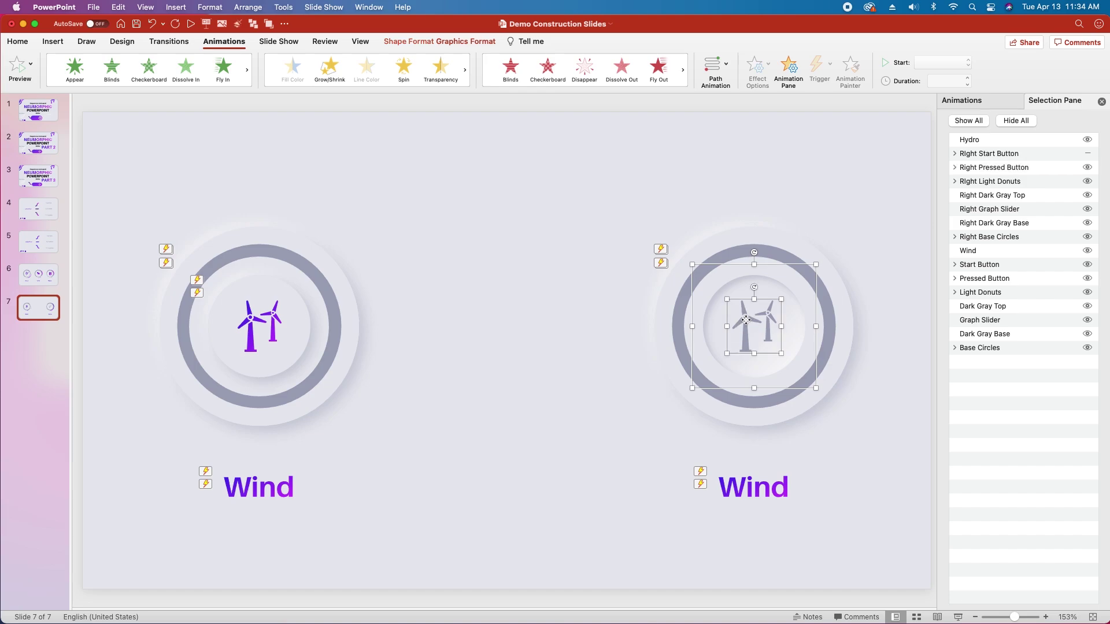
Replace the grey turbine graphic with the second hydro dam stock icon found by searching 'hy'
{"action": "left_click", "coordinate": [20, 87]}
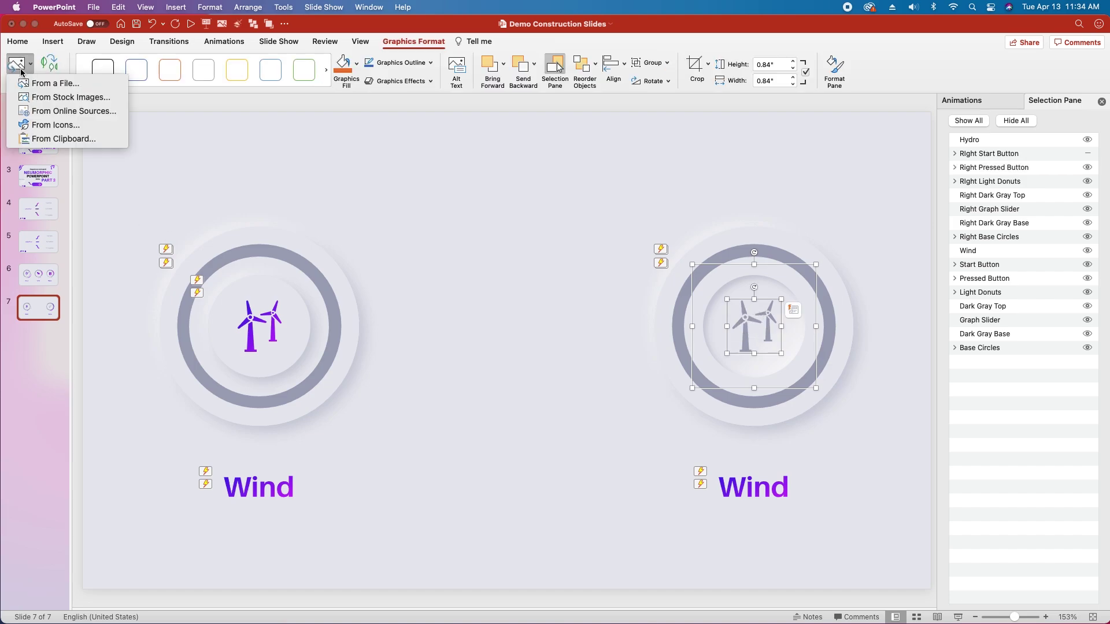
{"action": "left_click", "coordinate": [39, 121]}
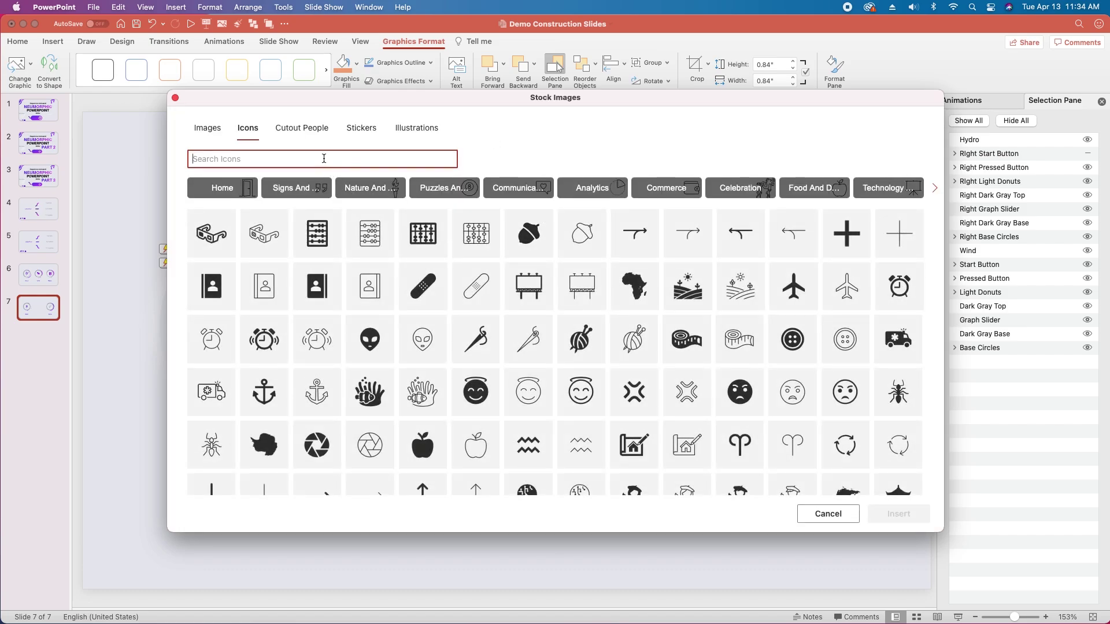
{"action": "type", "text": "hydro"}
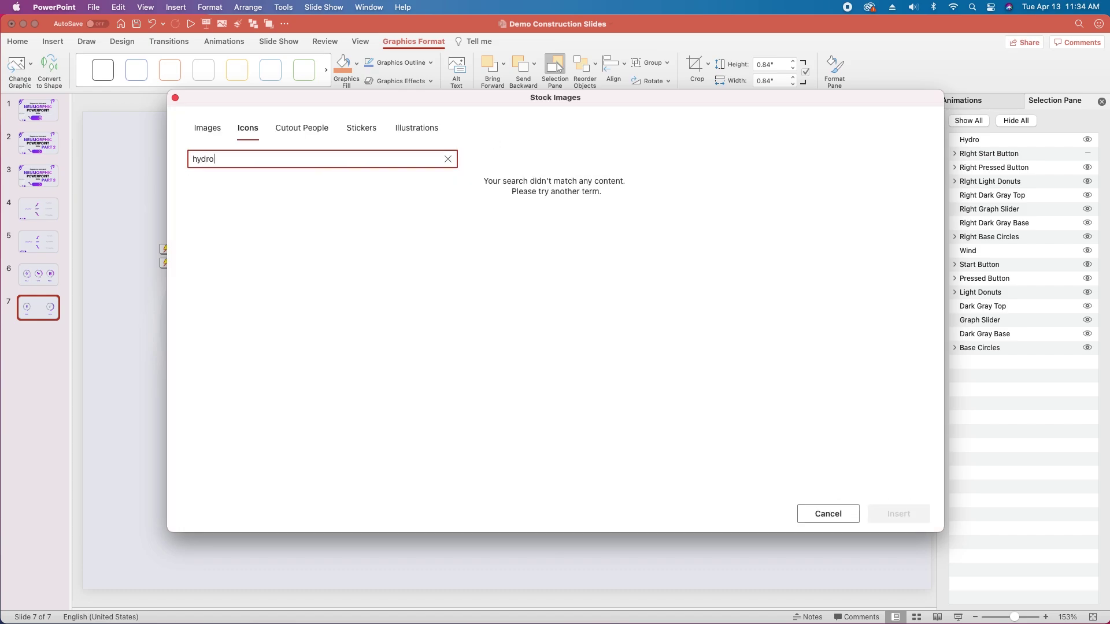
{"action": "left_click", "coordinate": [262, 201]}
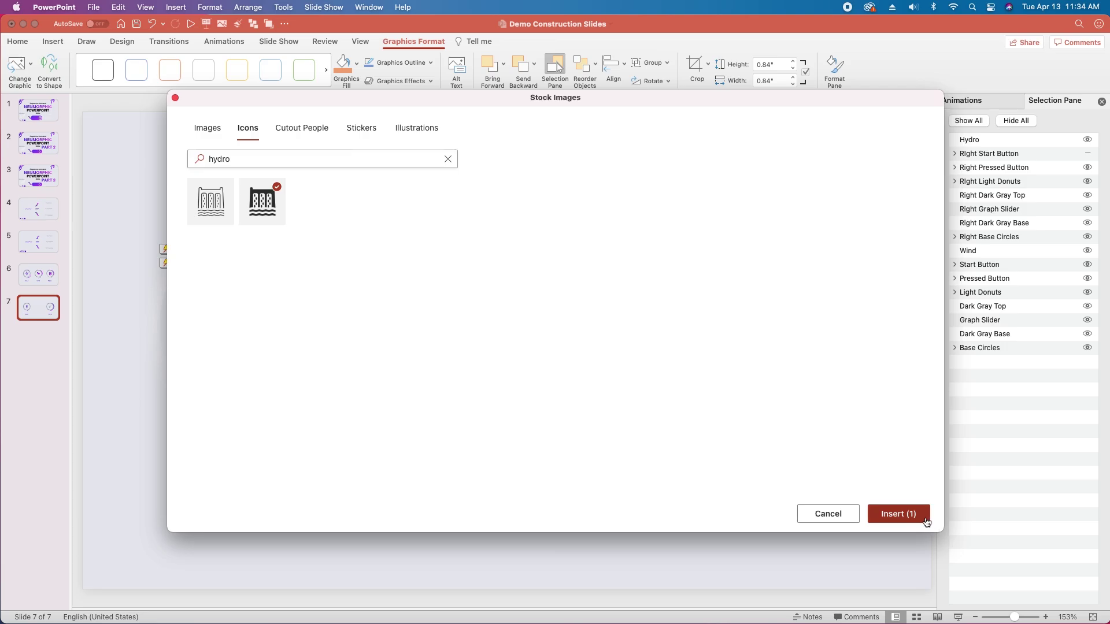
{"action": "left_click", "coordinate": [925, 522]}
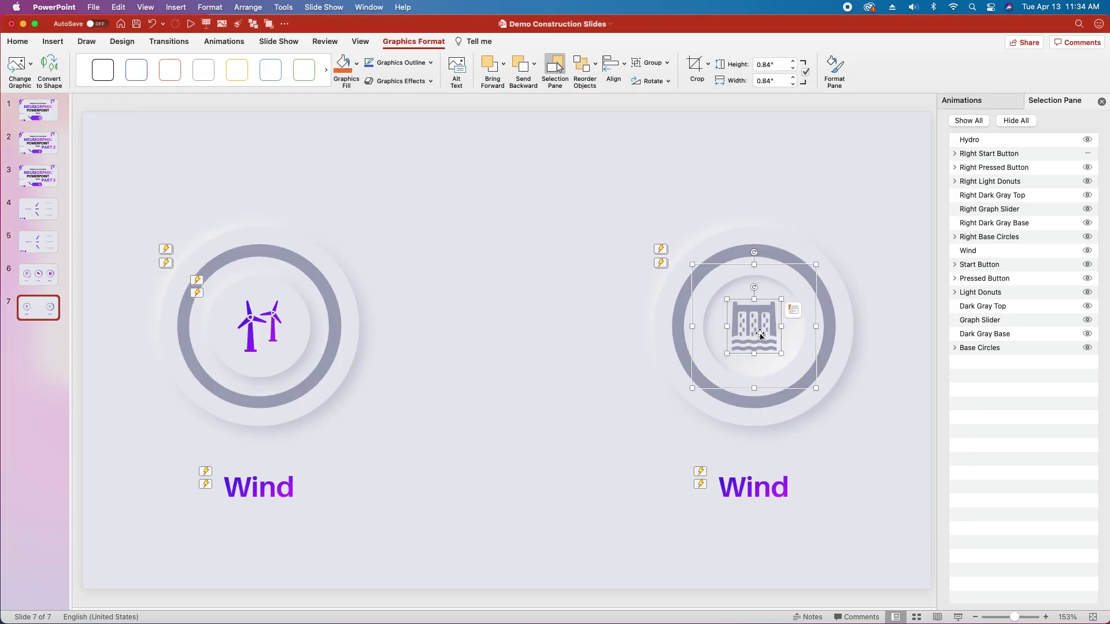
{"action": "scroll", "coordinate": [742, 333], "scroll_direction": "up", "scroll_amount": 2}
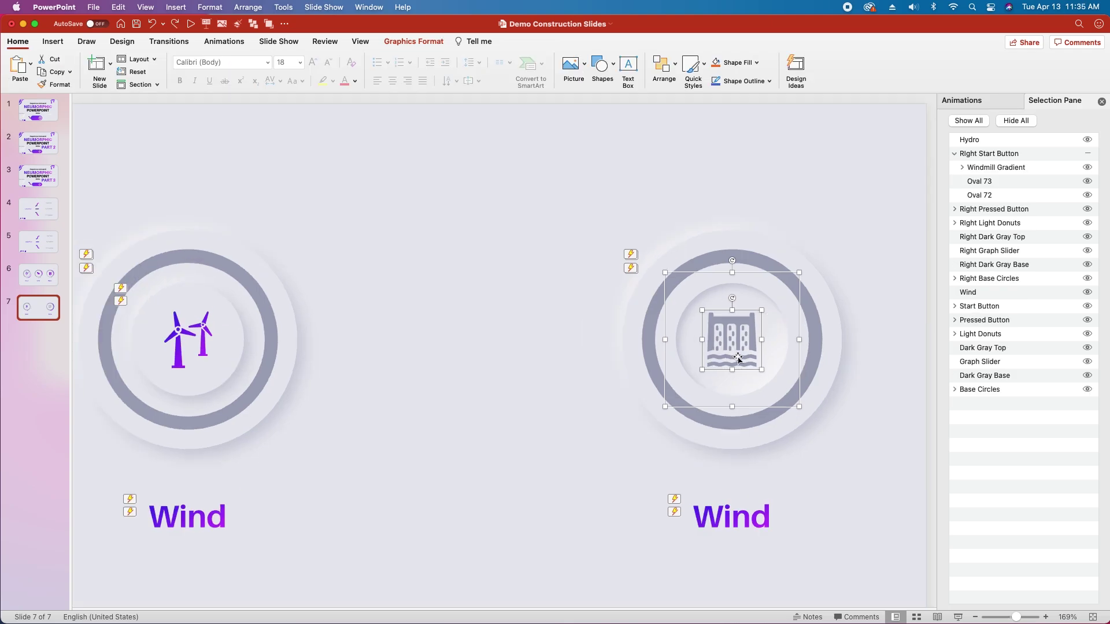
Duplicate the hydro icon, show the Right Start Button group again, and convert the icon to shapes
{"action": "left_click_drag", "start_coordinate": [738, 358], "coordinate": [739, 356]}
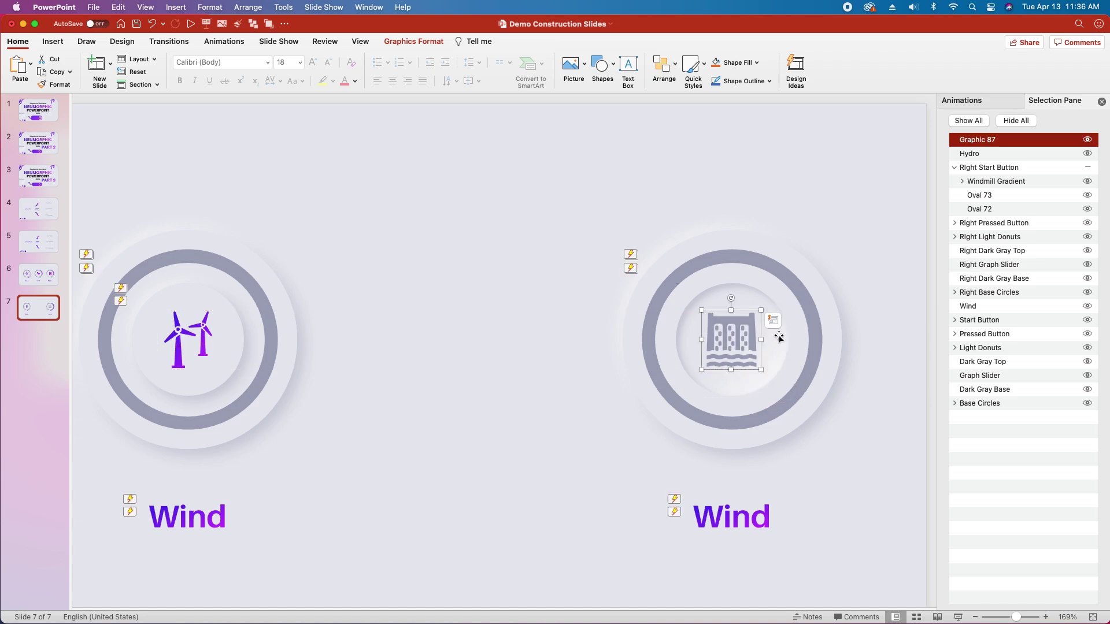
{"action": "left_click", "coordinate": [1087, 168]}
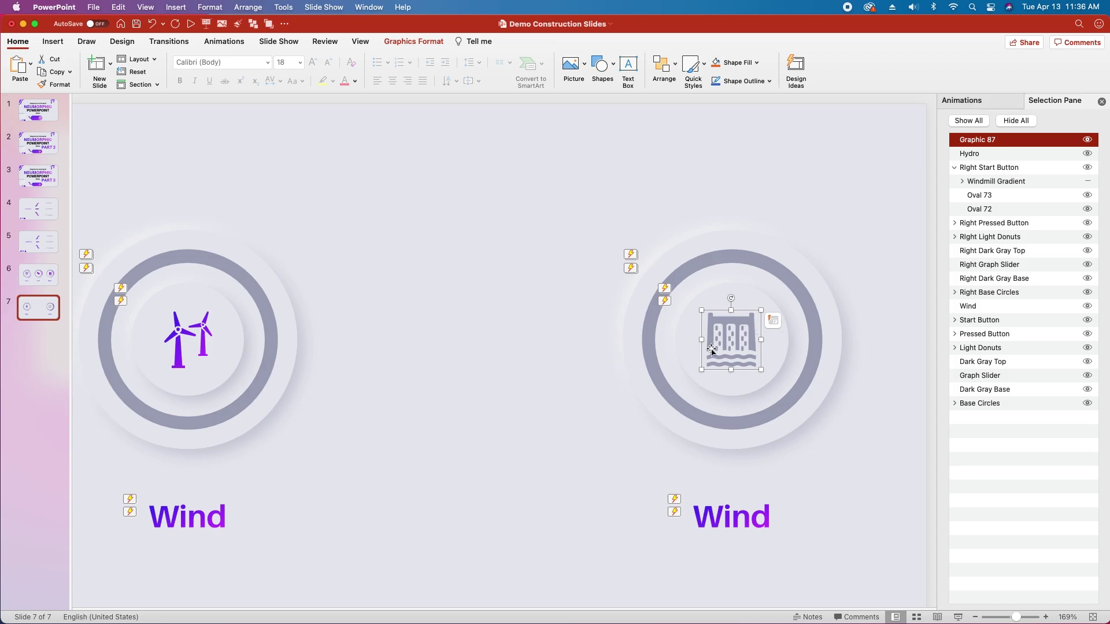
{"action": "left_click", "coordinate": [421, 42]}
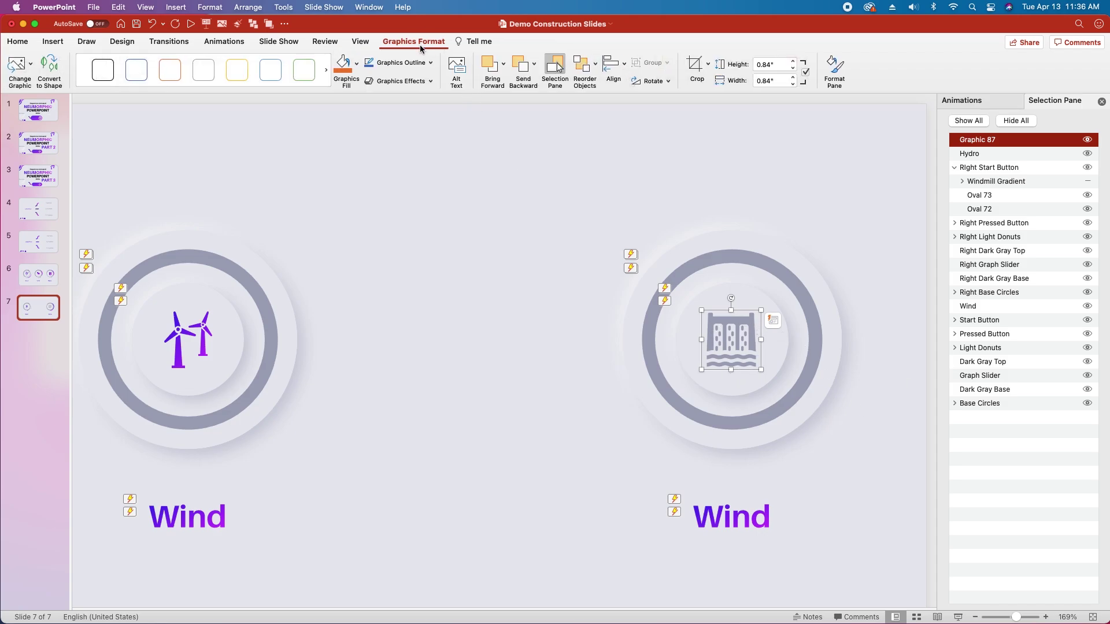
{"action": "left_click", "coordinate": [51, 69]}
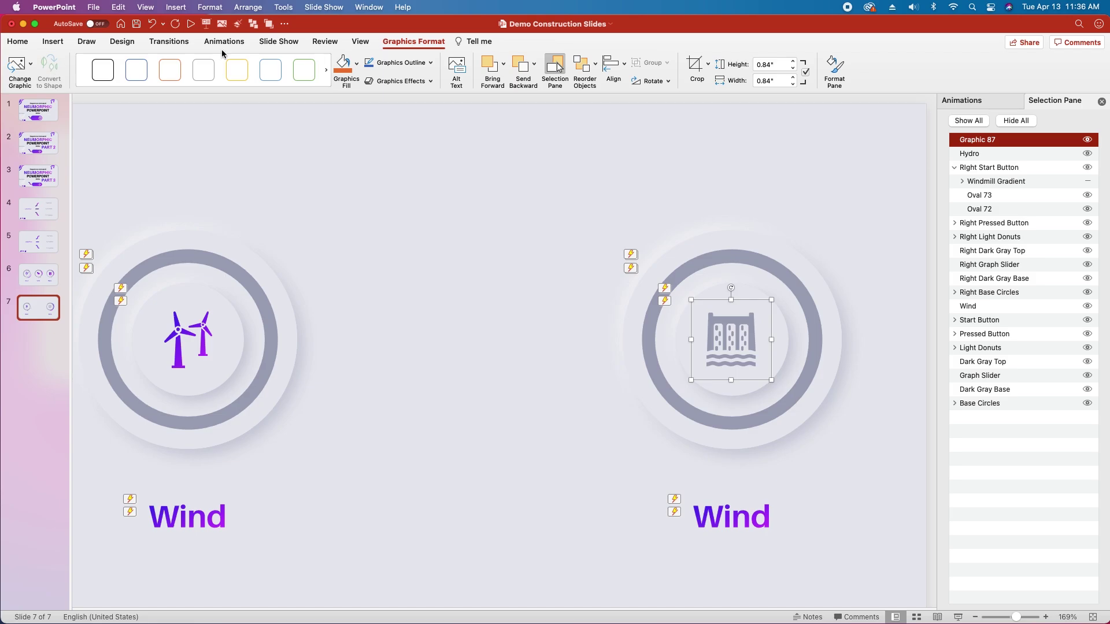
Give the converted hydro icon a purple gradient fill in the Format Shape pane
{"action": "left_click", "coordinate": [952, 139]}
{"action": "left_click", "coordinate": [729, 338]}
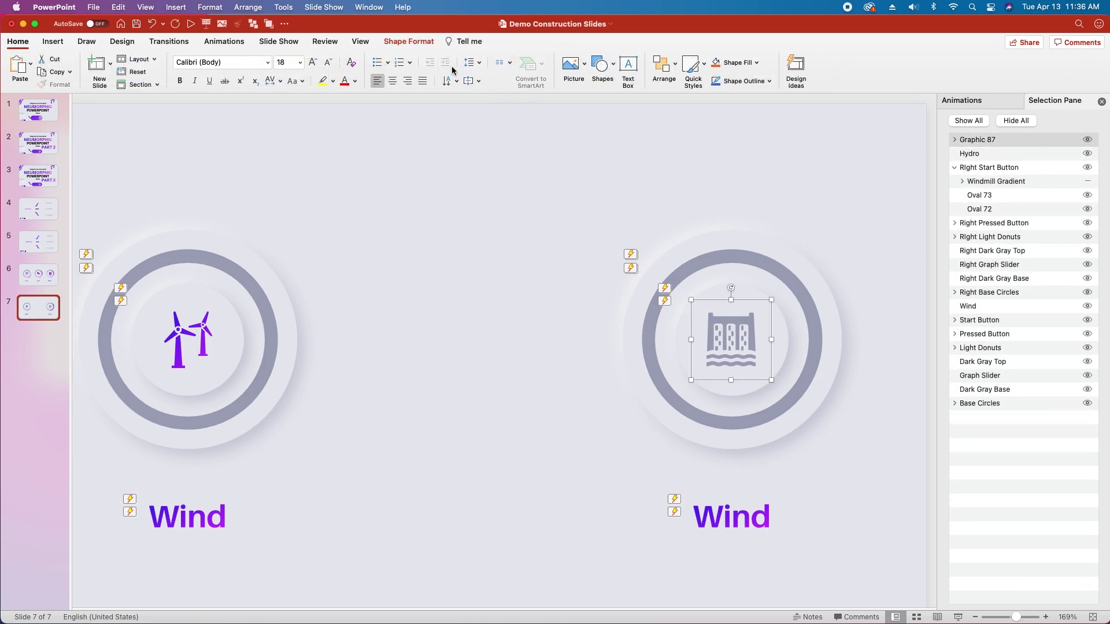
{"action": "left_click", "coordinate": [409, 41]}
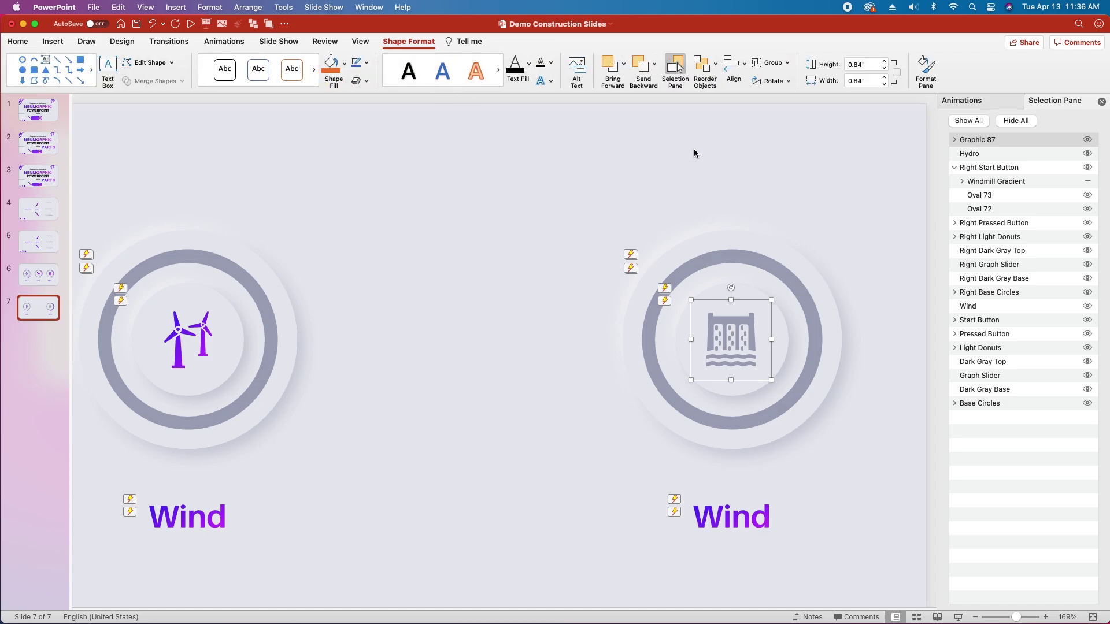
{"action": "left_click", "coordinate": [925, 68]}
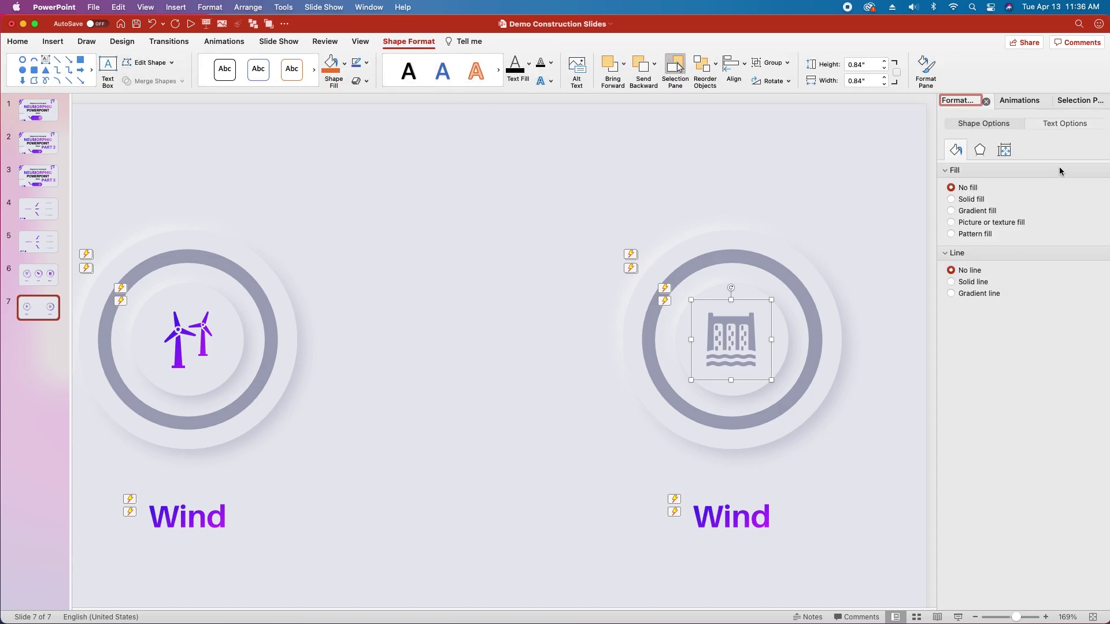
{"action": "left_click", "coordinate": [951, 211]}
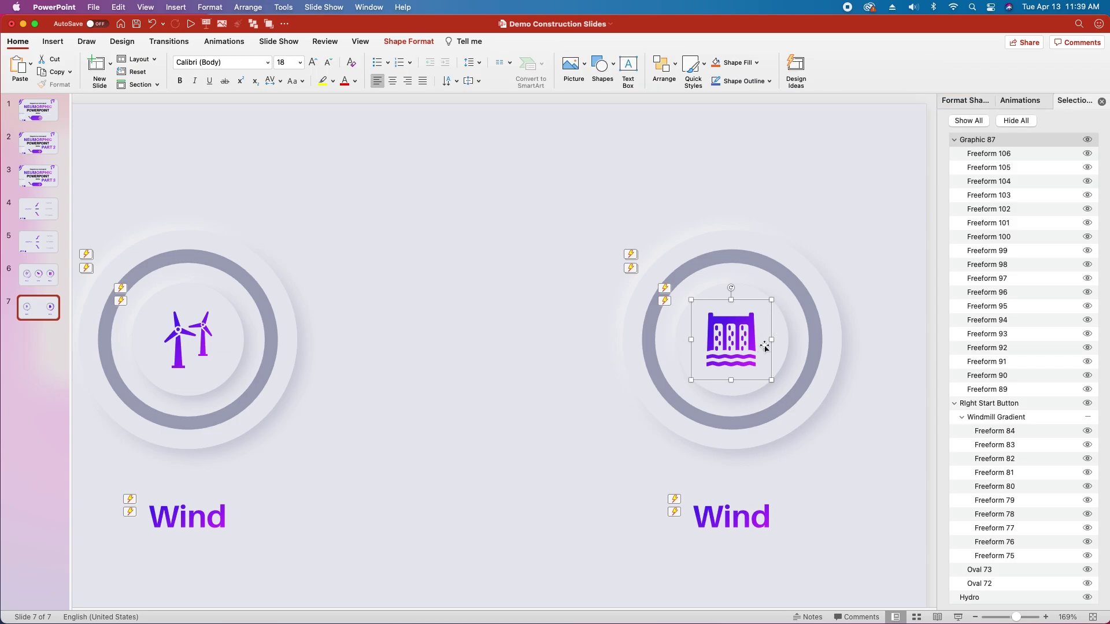
Group the hydro icon with the right button's ring group and name the group Right Start Button
{"action": "left_click", "coordinate": [780, 331], "text": "shift"}
{"action": "key", "text": "super+alt+g"}
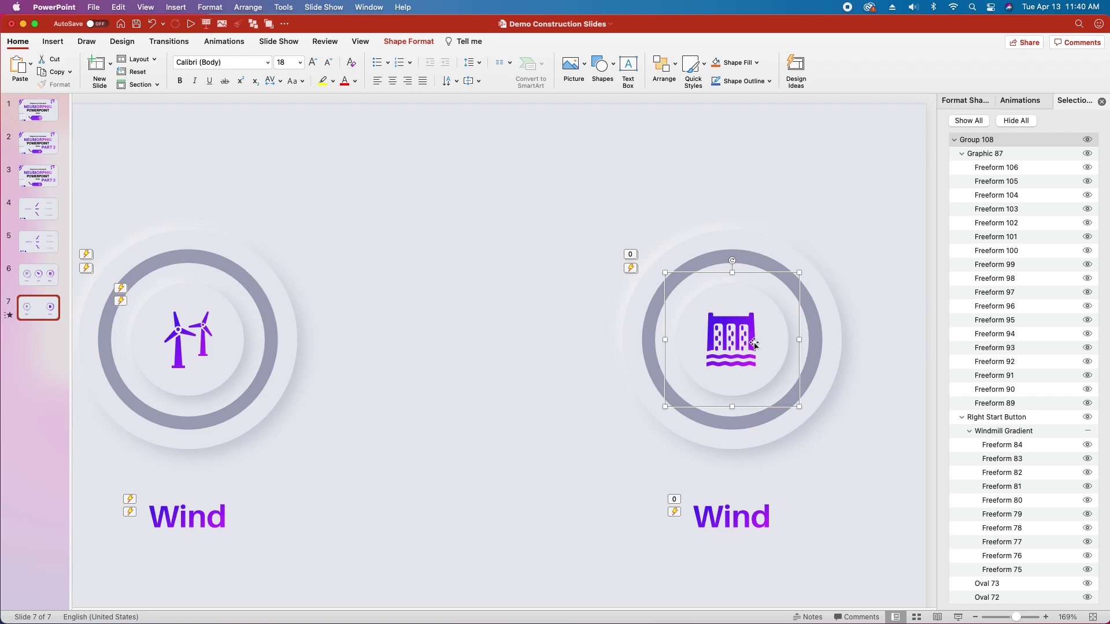
{"action": "left_click", "coordinate": [962, 153]}
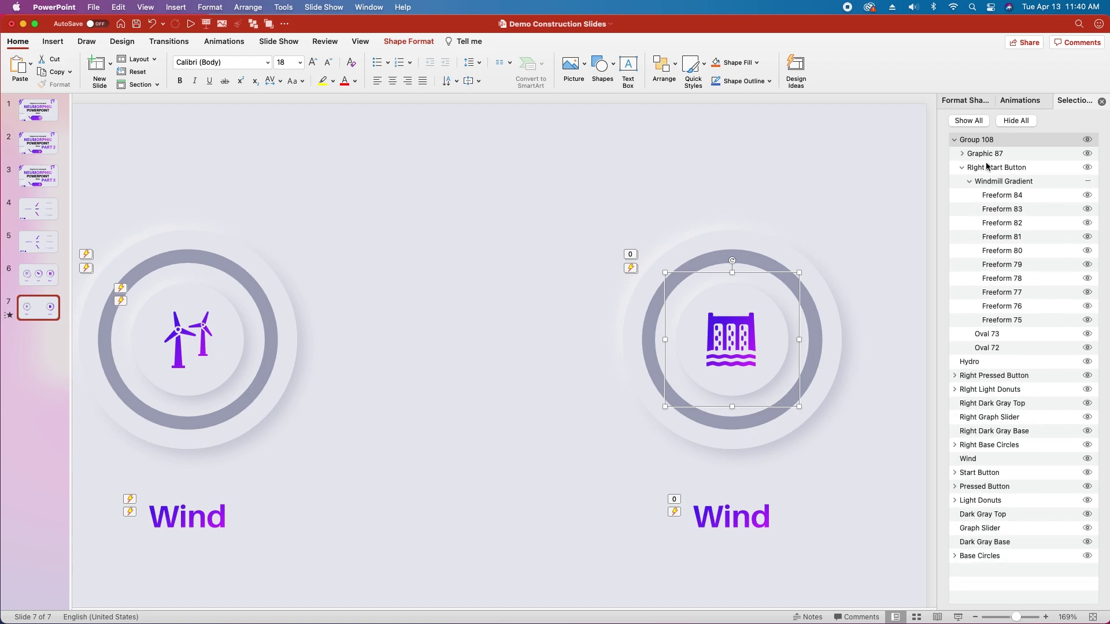
{"action": "left_click", "coordinate": [977, 140]}
{"action": "left_click", "coordinate": [977, 140]}
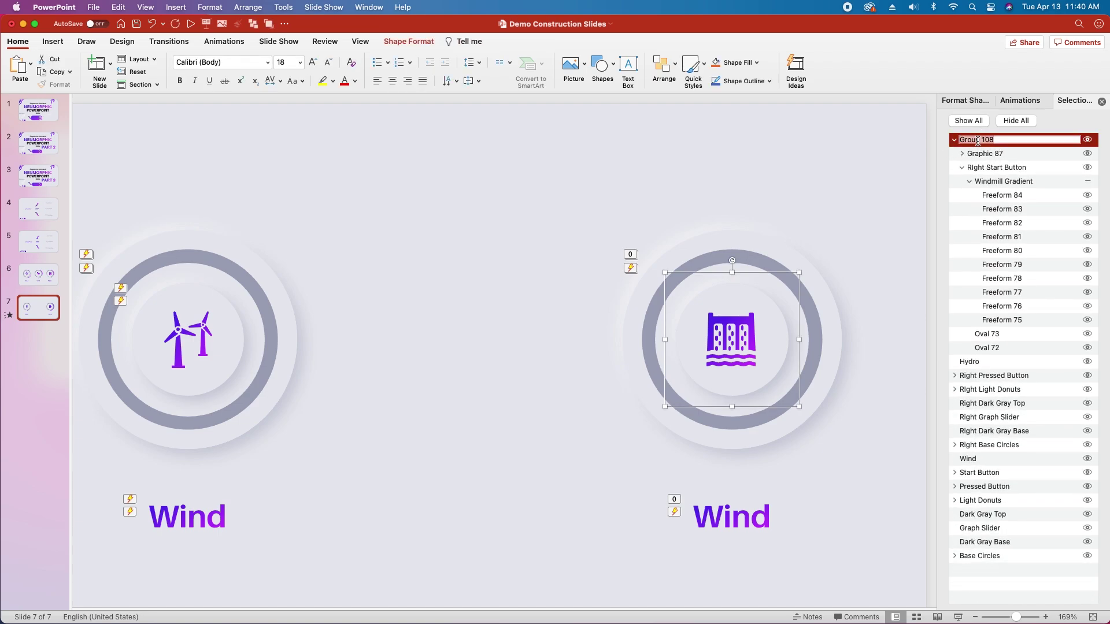
{"action": "type", "text": "Right Start Button"}
{"action": "key", "text": "Return"}
{"action": "key", "text": "Escape"}
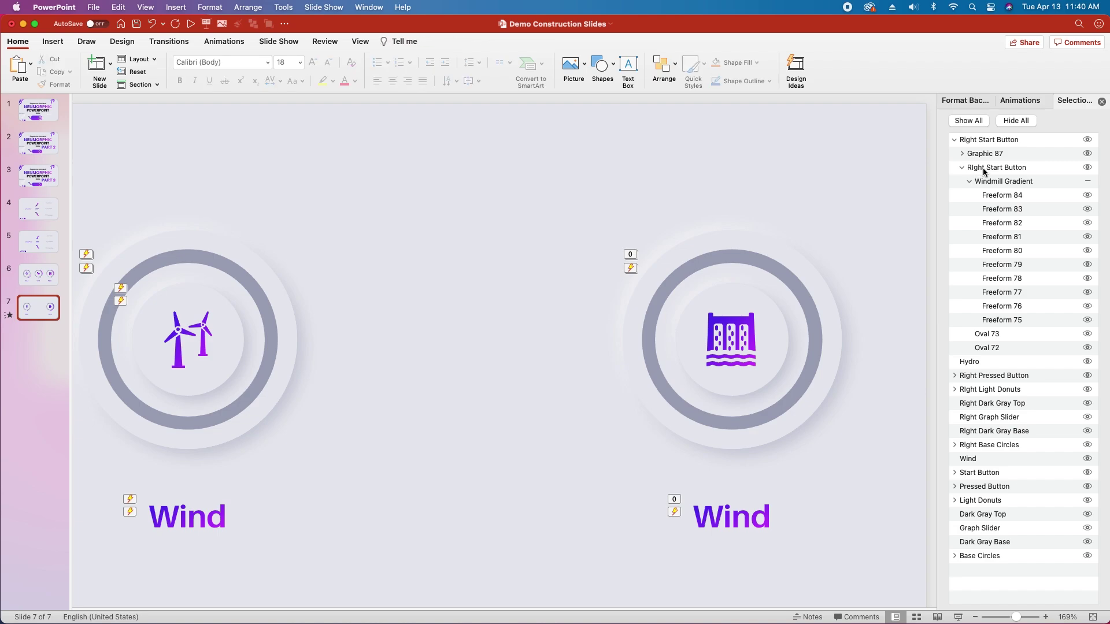
Rename the nested group Right Button Base, then select the left wind-turbine Start Button group
{"action": "left_click", "coordinate": [993, 171]}
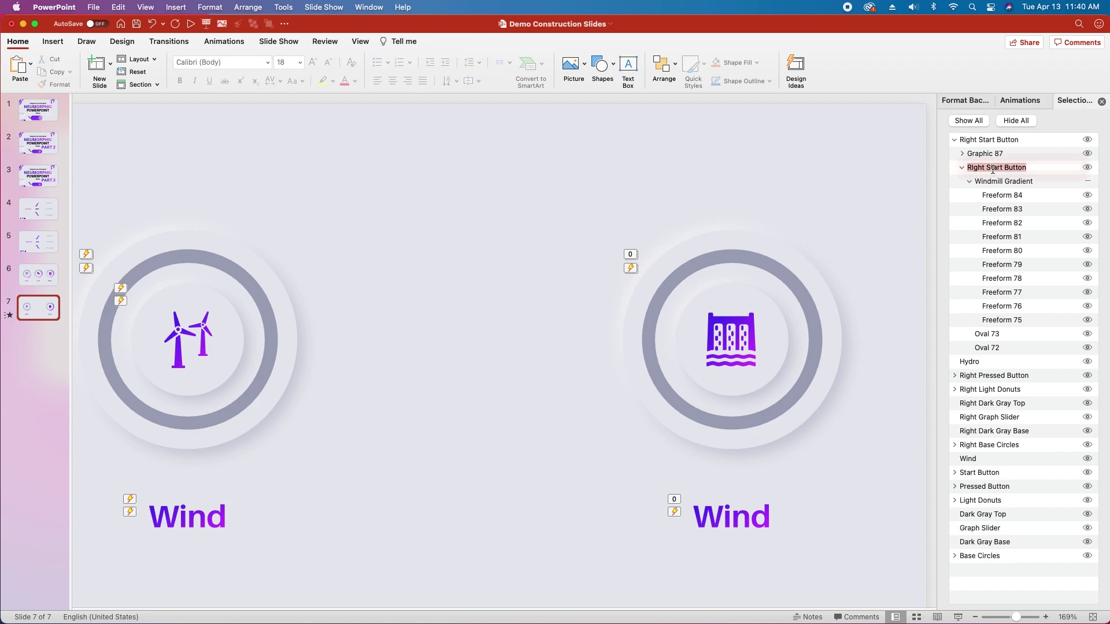
{"action": "left_click", "coordinate": [988, 172]}
{"action": "type", "text": "Right Button Base"}
{"action": "key", "text": "Return"}
{"action": "left_click", "coordinate": [954, 140]}
{"action": "left_click", "coordinate": [1010, 143]}
{"action": "left_click", "coordinate": [210, 359]}
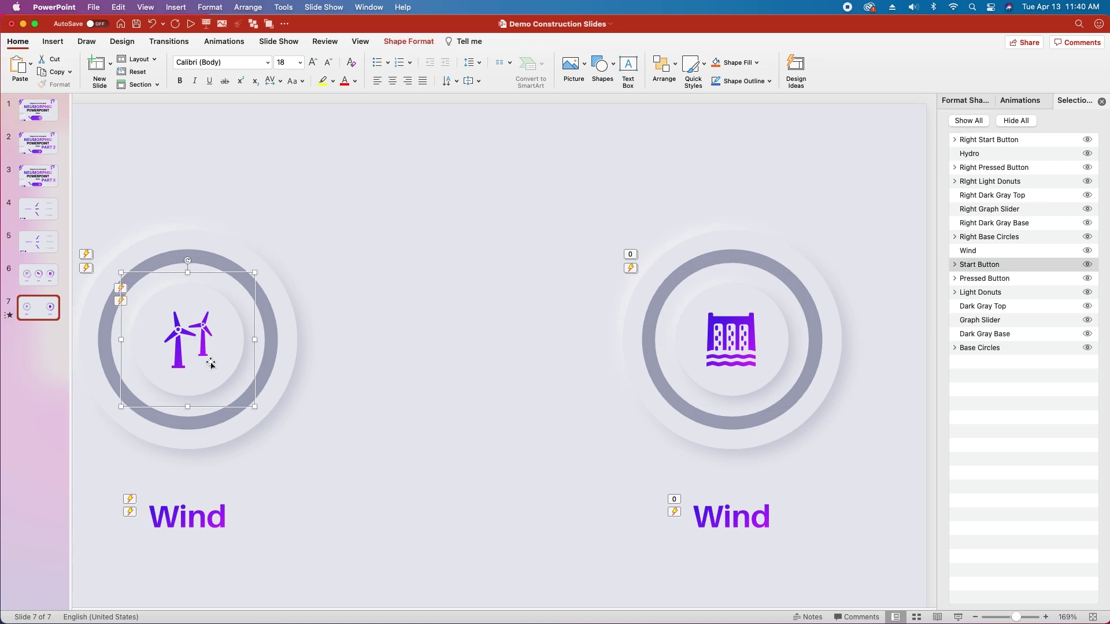
Copy the left Start Button's animation onto the hydro button group with Animation Painter
{"action": "left_click", "coordinate": [224, 41]}
{"action": "left_click", "coordinate": [855, 64]}
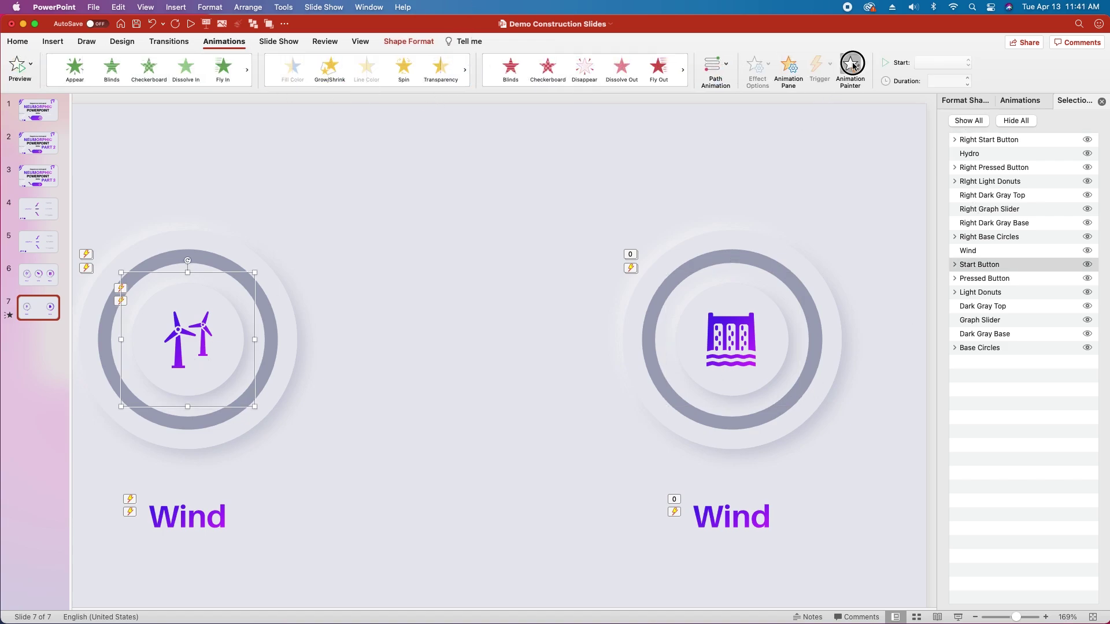
{"action": "left_click", "coordinate": [723, 345]}
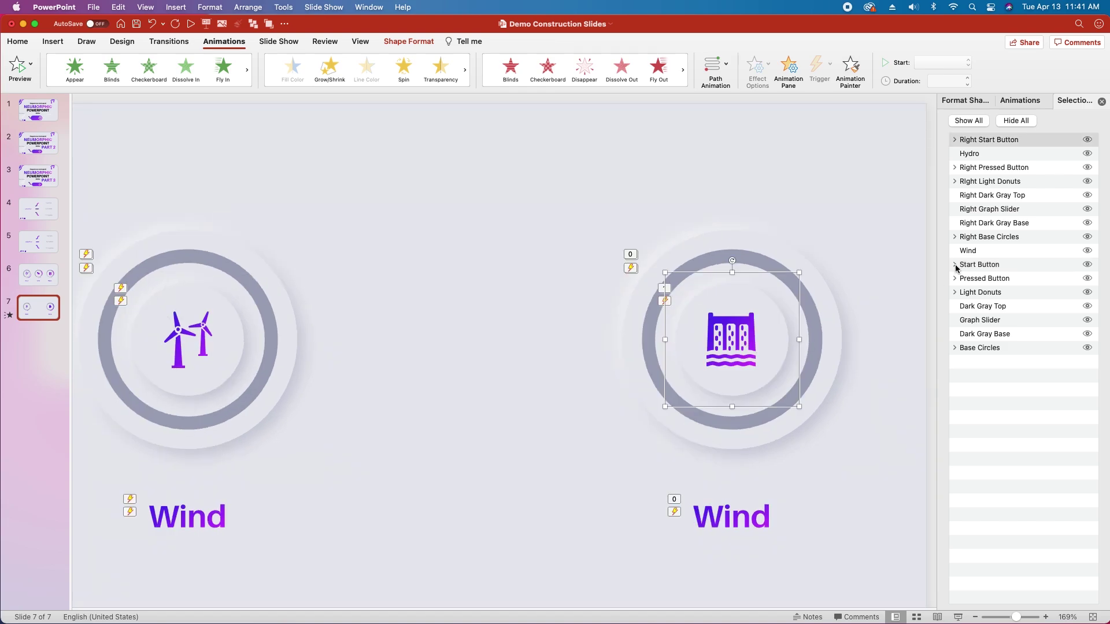
Open the Animation Pane and scroll through the slide's animation list
{"action": "left_click", "coordinate": [1020, 100]}
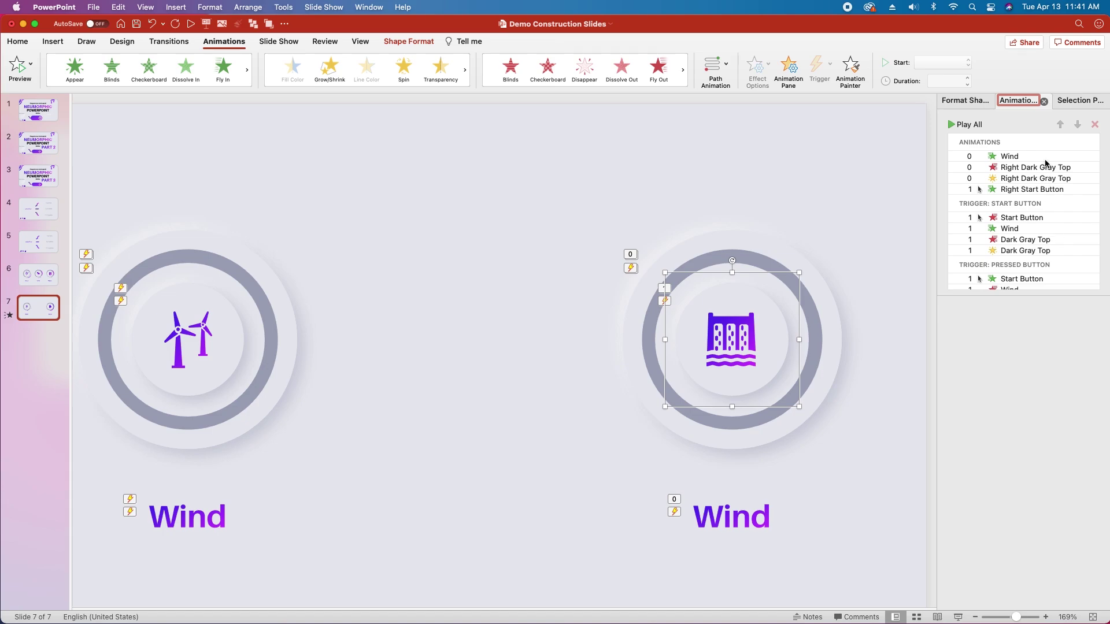
{"action": "scroll", "coordinate": [1027, 181], "scroll_direction": "down", "scroll_amount": 1}
{"action": "scroll", "coordinate": [1029, 180], "scroll_direction": "up", "scroll_amount": 1}
{"action": "scroll", "coordinate": [1023, 165], "scroll_direction": "down", "scroll_amount": 4}
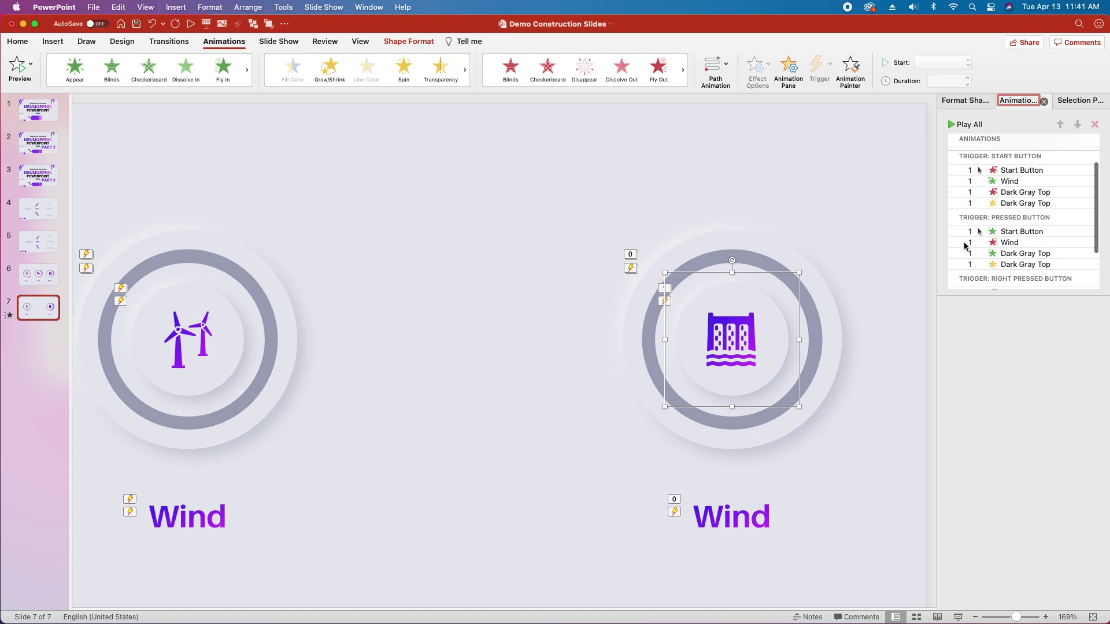
{"action": "scroll", "coordinate": [1035, 243], "scroll_direction": "down", "scroll_amount": 5}
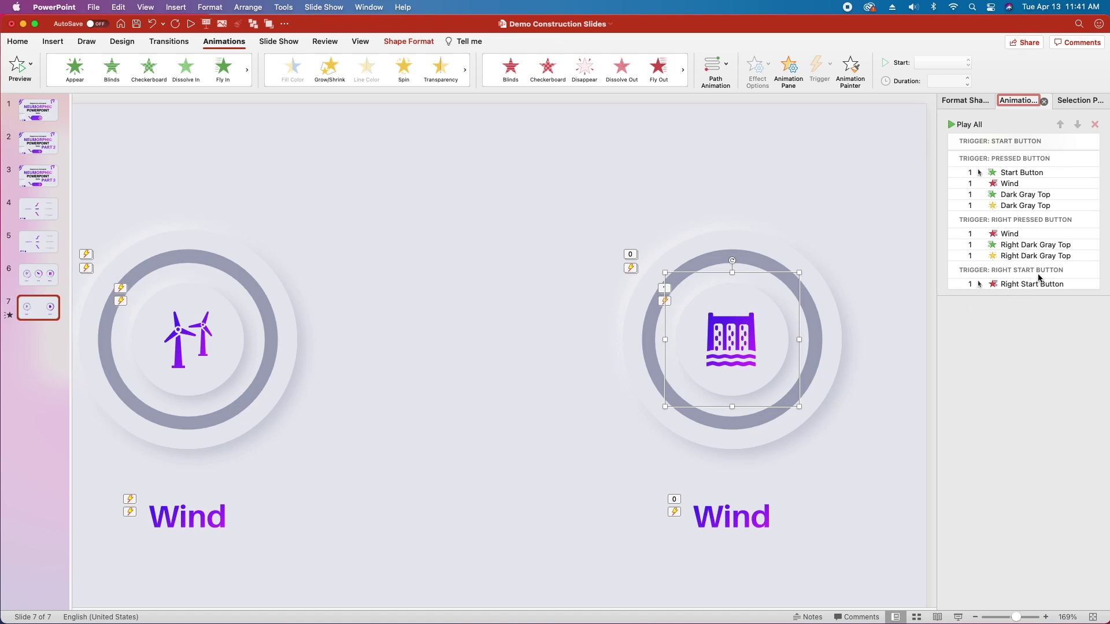
{"action": "scroll", "coordinate": [1041, 259], "scroll_direction": "up", "scroll_amount": 5}
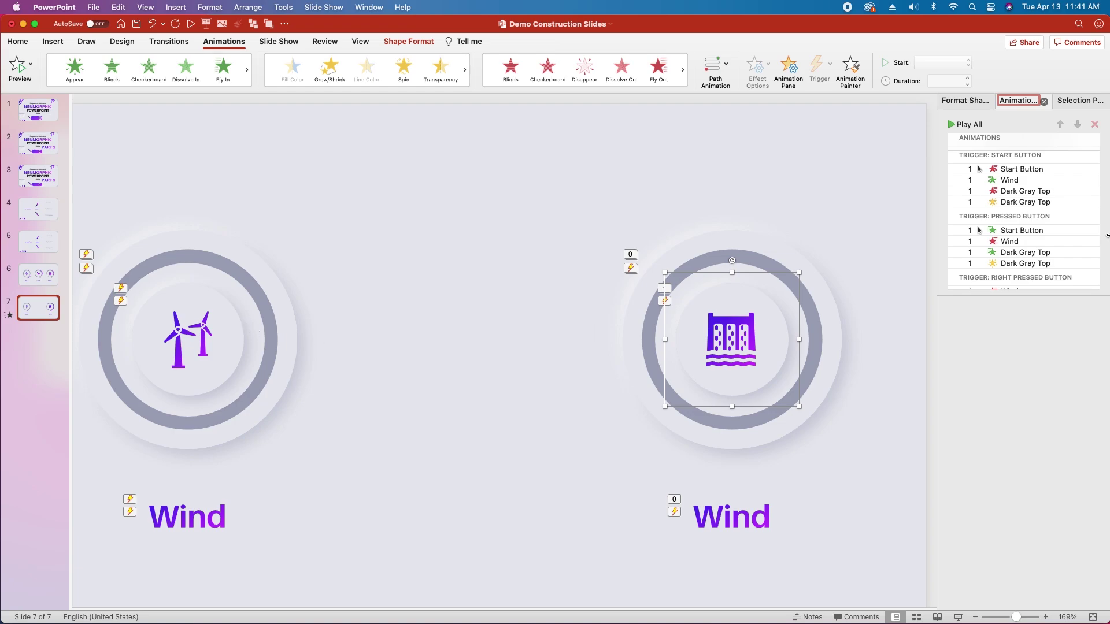
{"action": "scroll", "coordinate": [1023, 205], "scroll_direction": "down", "scroll_amount": 3}
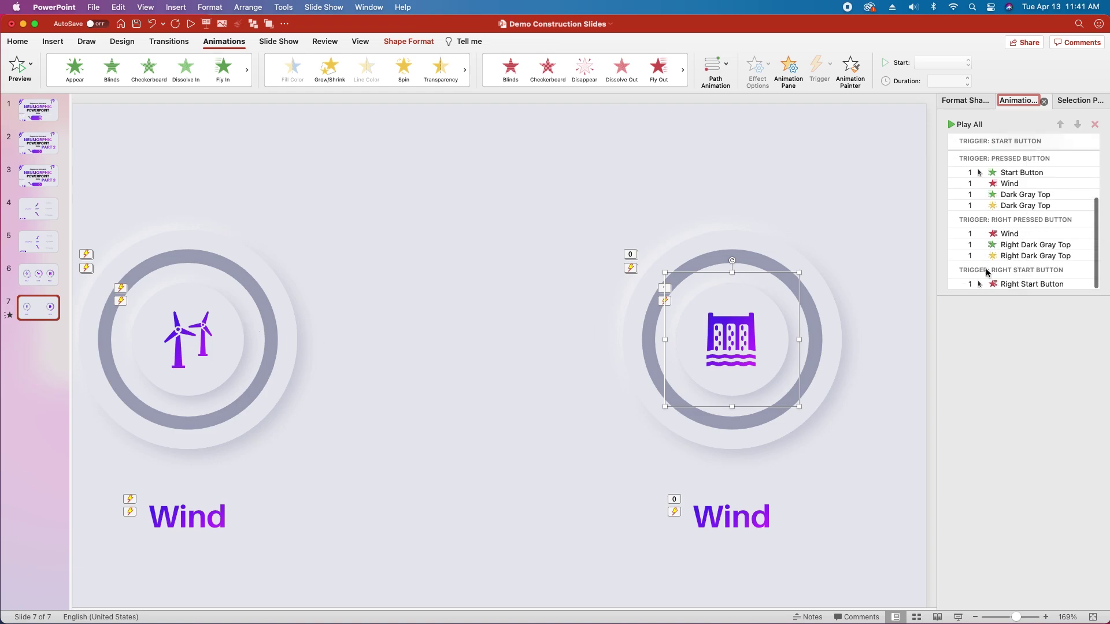
{"action": "scroll", "coordinate": [1044, 235], "scroll_direction": "up", "scroll_amount": 3}
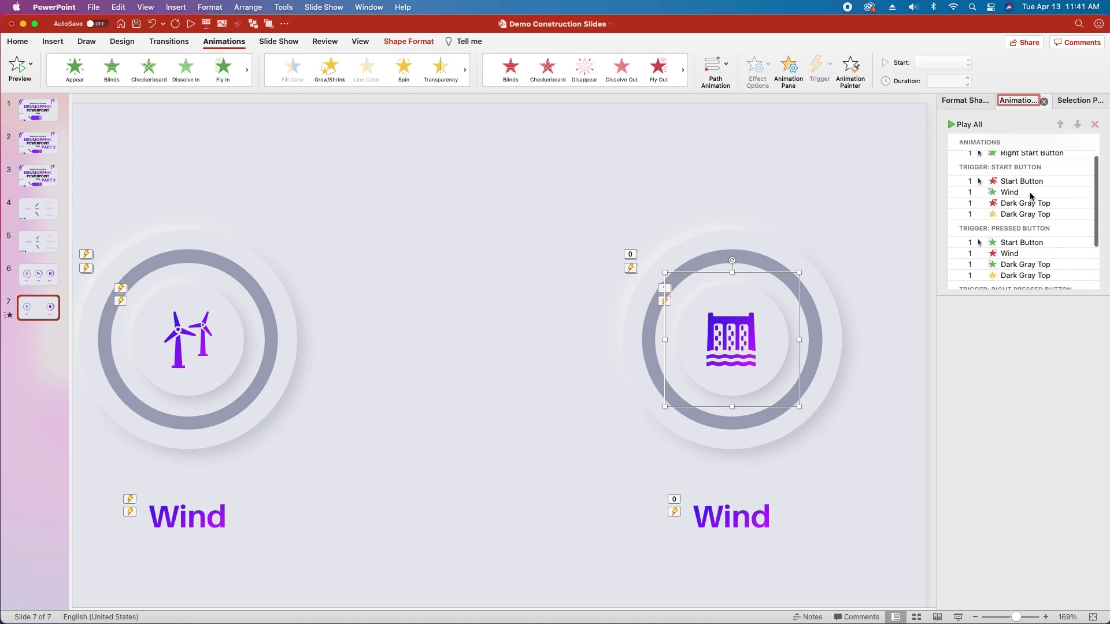
{"action": "scroll", "coordinate": [1018, 212], "scroll_direction": "up", "scroll_amount": 2}
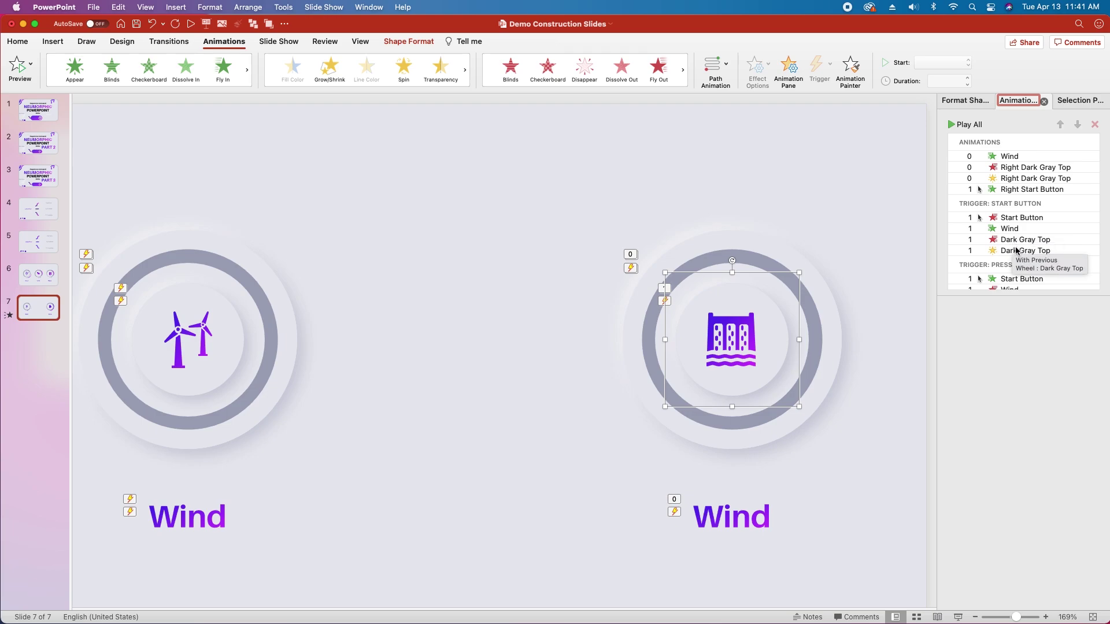
{"action": "scroll", "coordinate": [1040, 243], "scroll_direction": "down", "scroll_amount": 5}
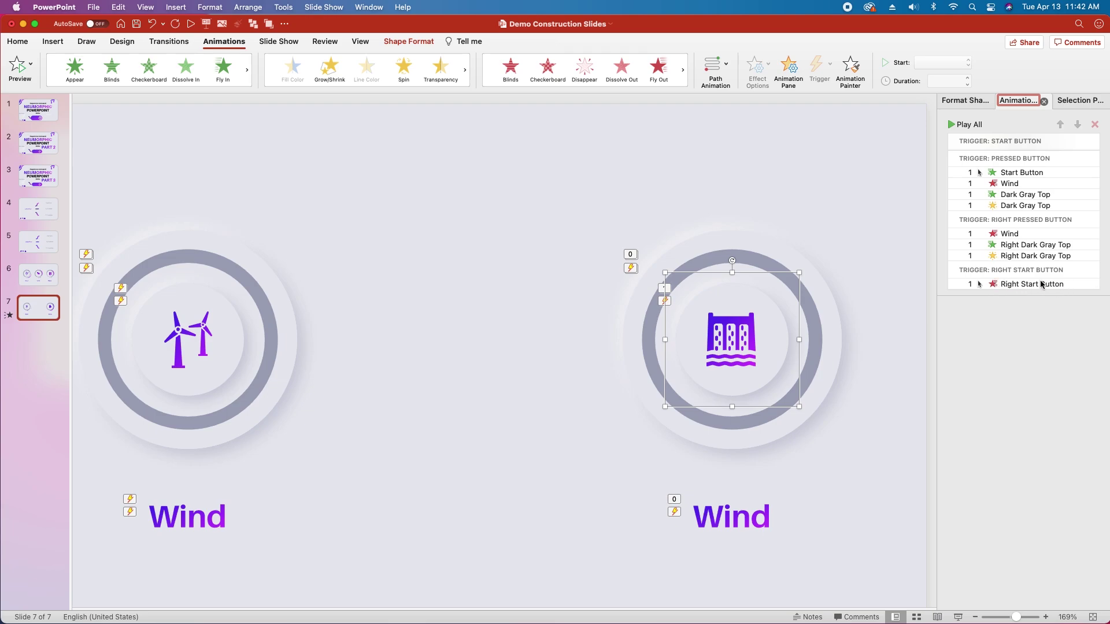
{"action": "scroll", "coordinate": [1038, 286], "scroll_direction": "up", "scroll_amount": 4}
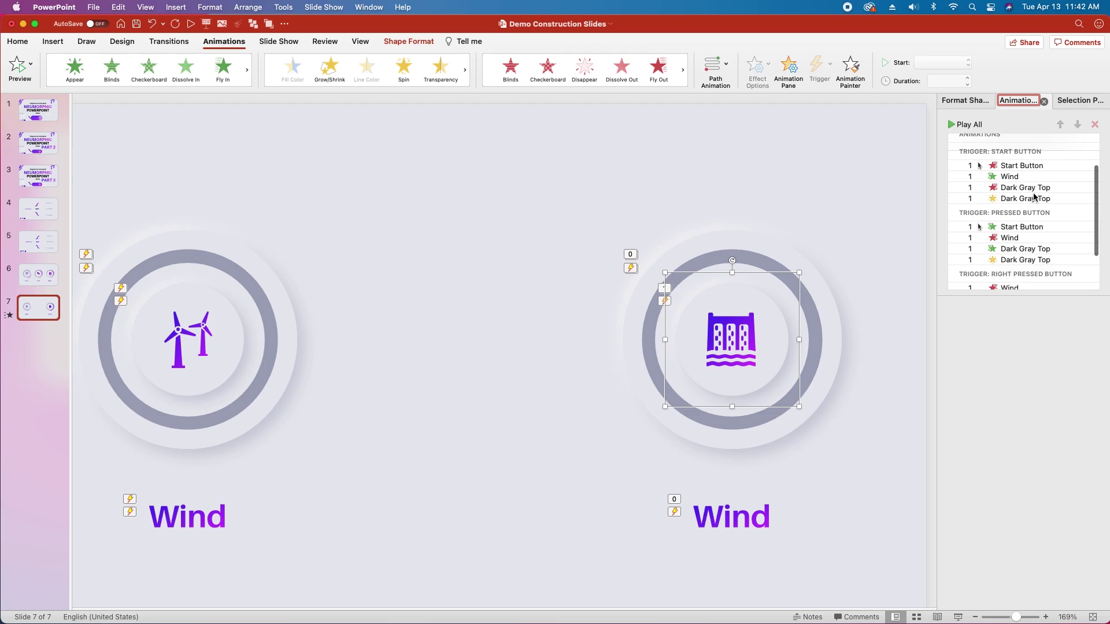
{"action": "scroll", "coordinate": [1037, 198], "scroll_direction": "up", "scroll_amount": 2}
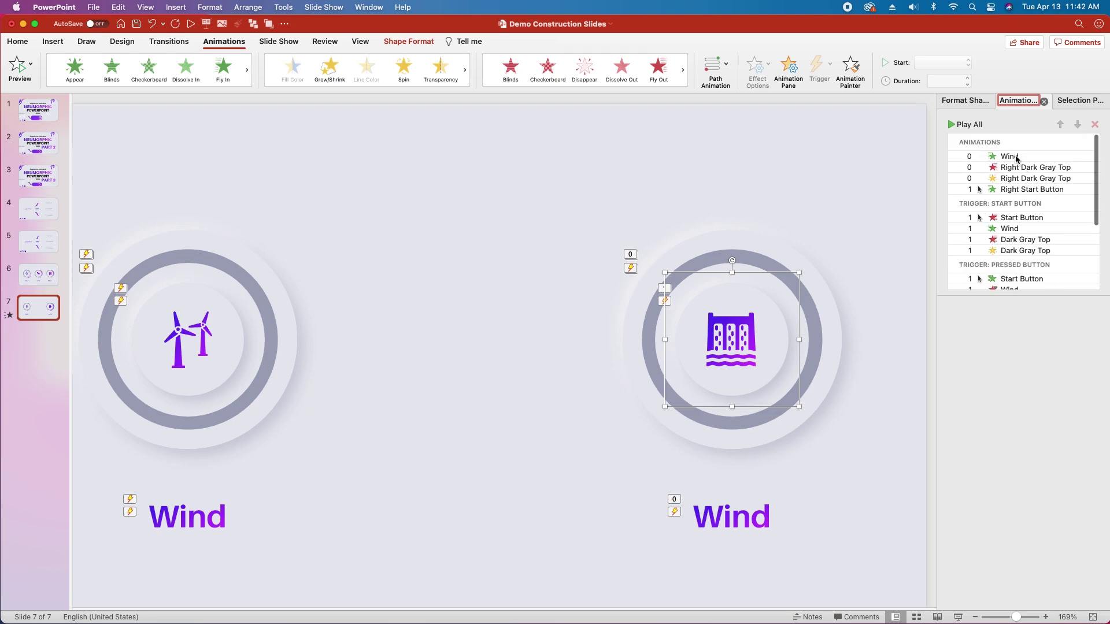
Trigger the Wind and Right Dark Gray Top effects on click of Right Start Button
{"action": "left_click", "coordinate": [1009, 157]}
{"action": "left_click", "coordinate": [1016, 178], "text": "shift"}
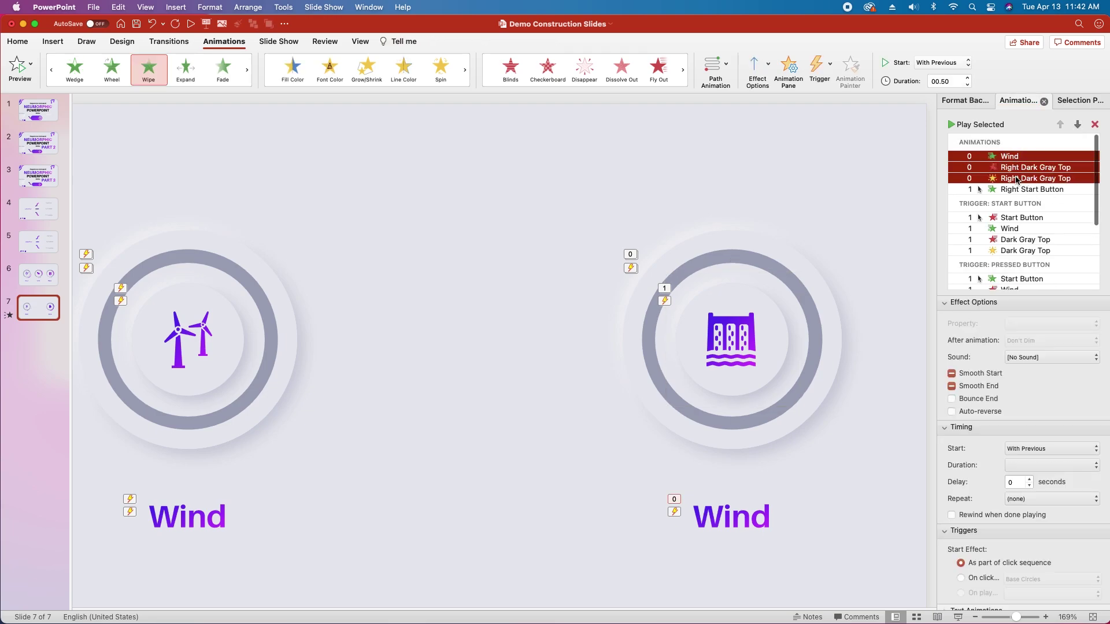
{"action": "left_click", "coordinate": [974, 579]}
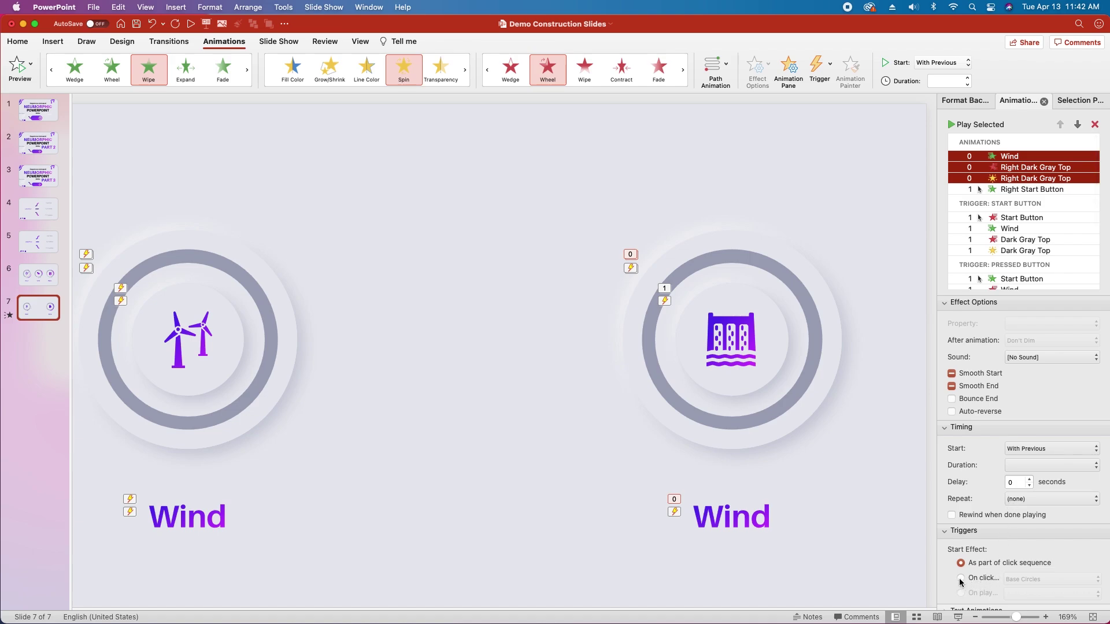
{"action": "left_click", "coordinate": [1068, 383]}
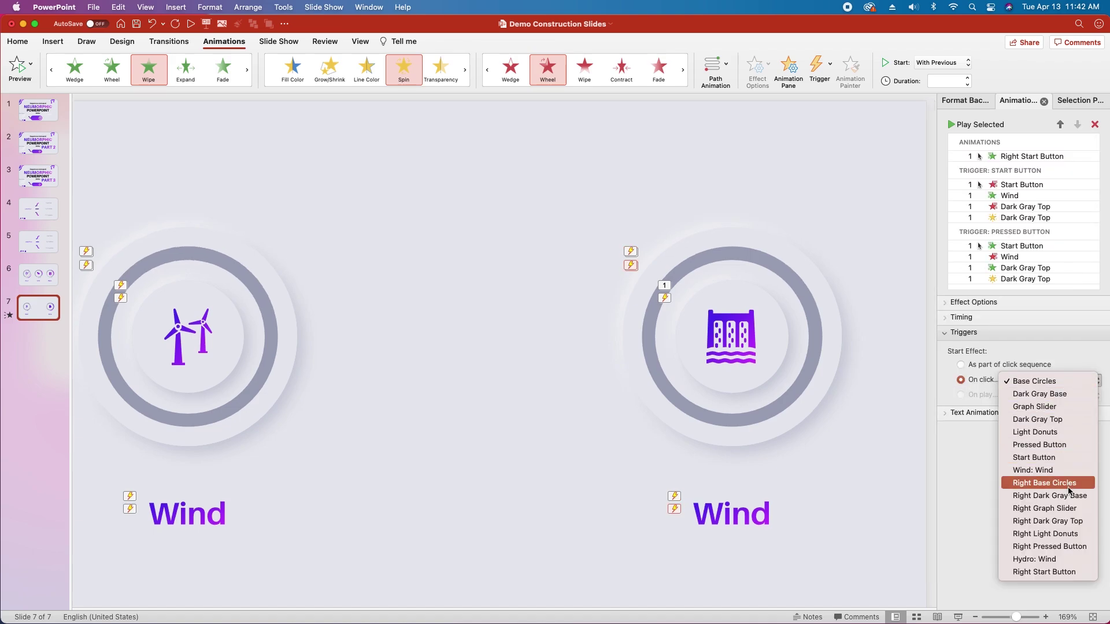
{"action": "left_click", "coordinate": [1069, 574]}
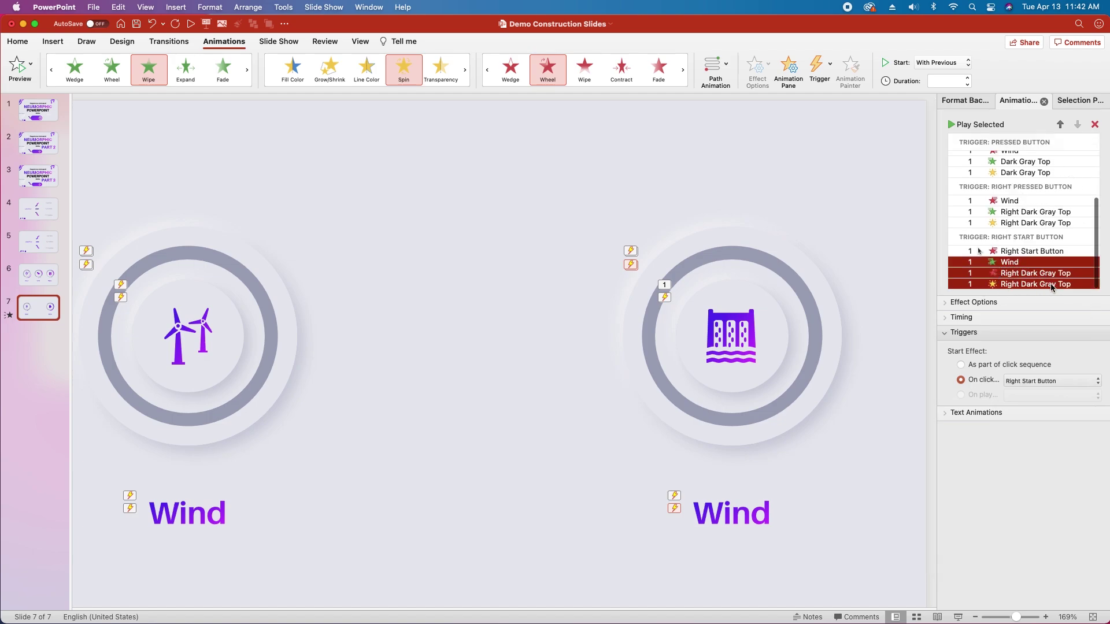
Trigger the Right Start Button entrance effect with Right Pressed Button and move it to the top of its group
{"action": "scroll", "coordinate": [1033, 215], "scroll_direction": "up", "scroll_amount": 3}
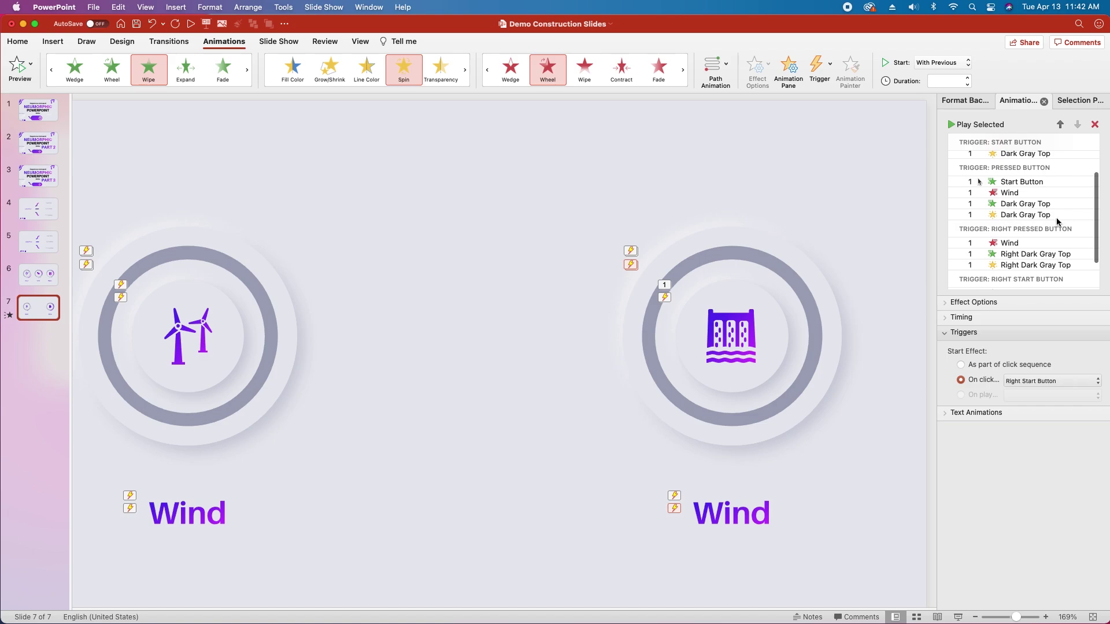
{"action": "scroll", "coordinate": [1039, 266], "scroll_direction": "up", "scroll_amount": 4}
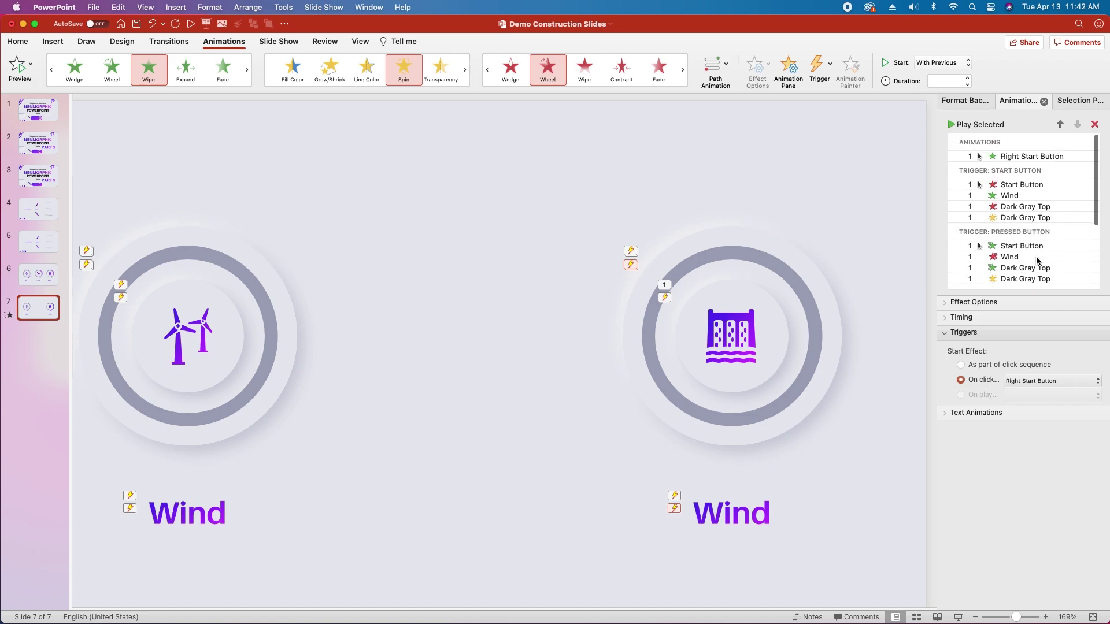
{"action": "left_click", "coordinate": [1022, 155]}
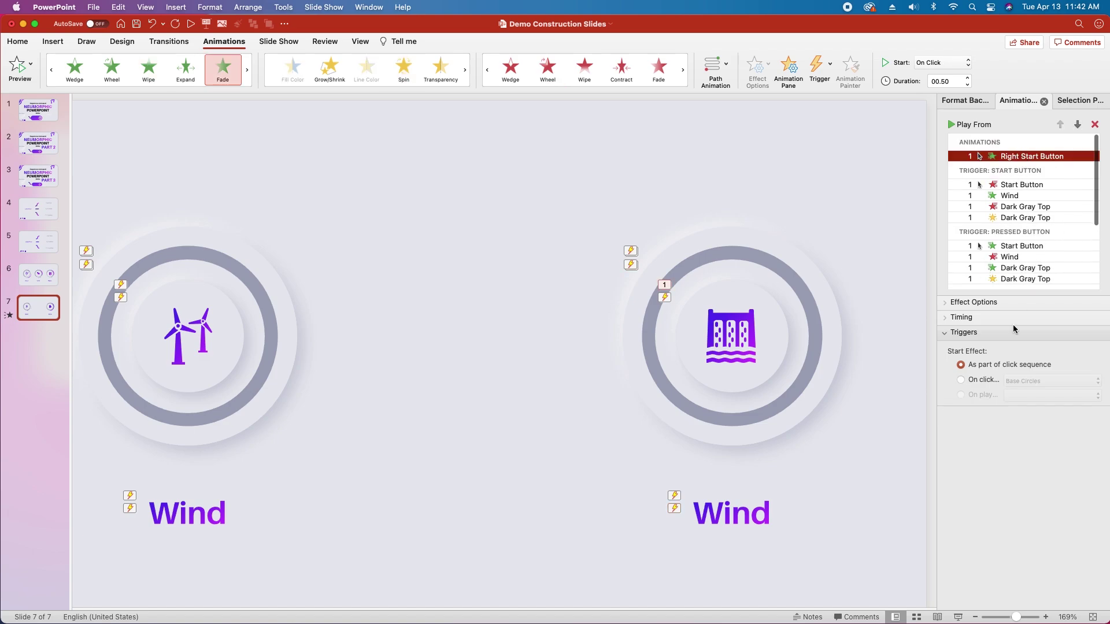
{"action": "left_click", "coordinate": [960, 380]}
{"action": "left_click", "coordinate": [1036, 381]}
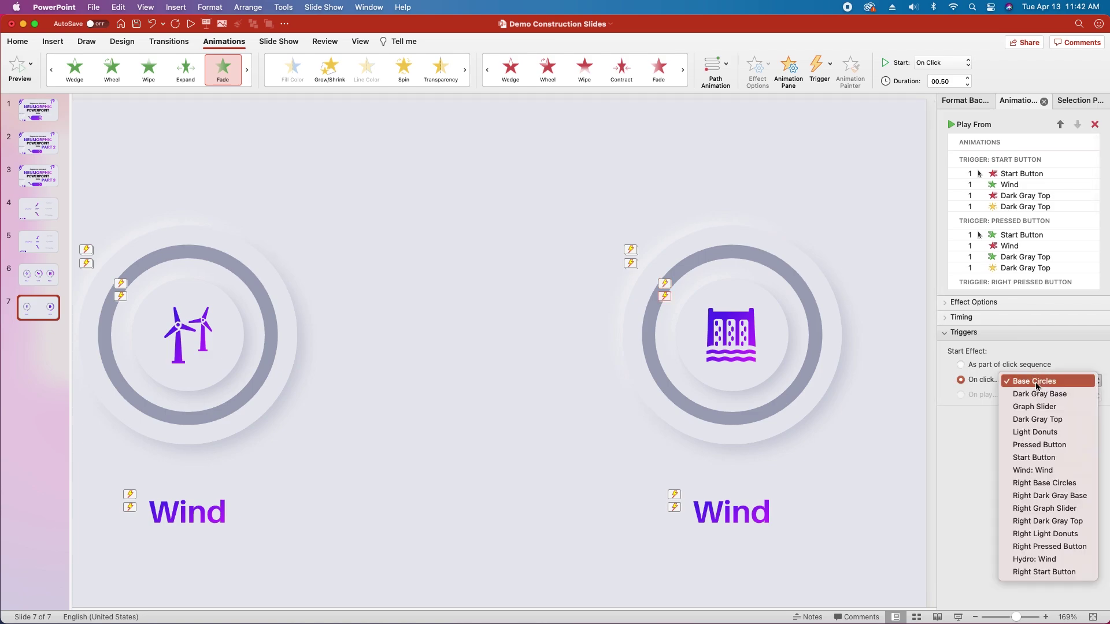
{"action": "left_click", "coordinate": [1060, 546]}
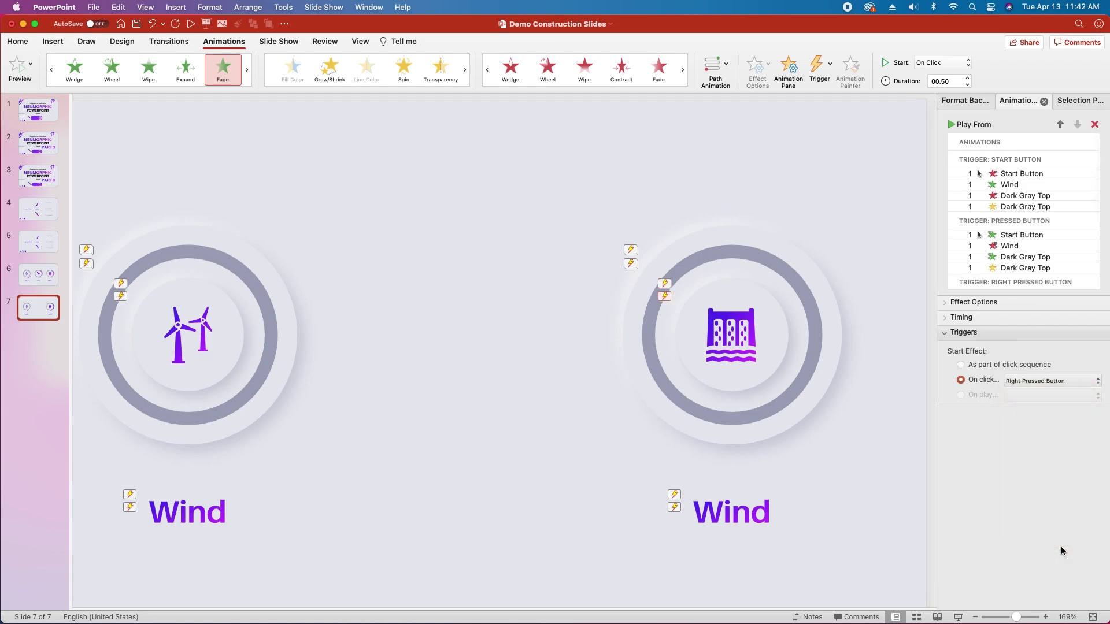
{"action": "left_click", "coordinate": [1060, 124]}
{"action": "left_click", "coordinate": [1060, 124]}
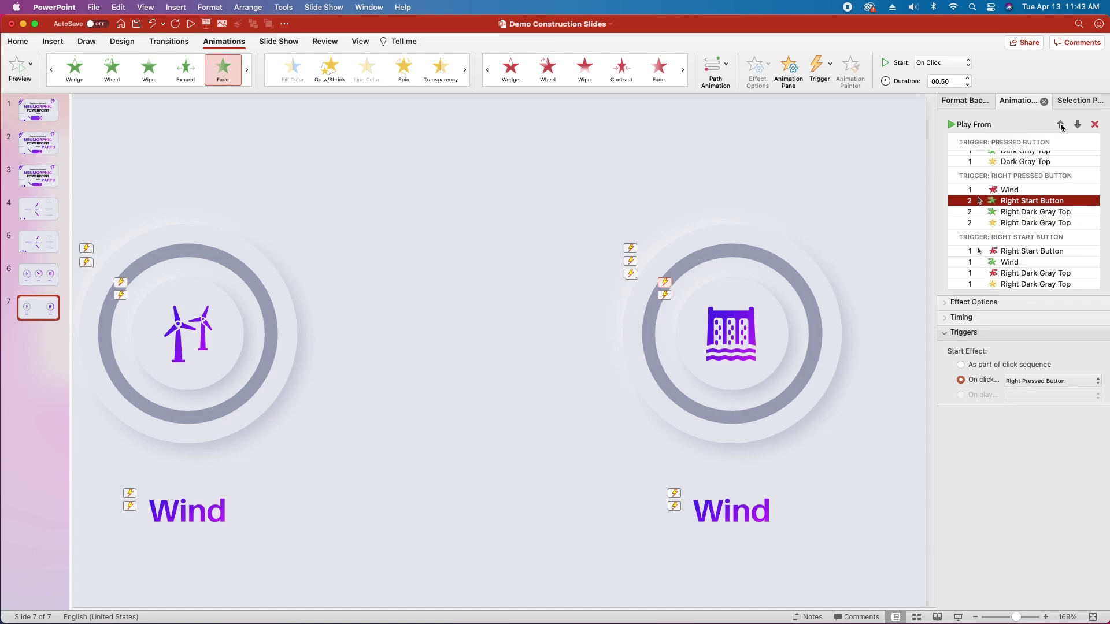
{"action": "left_click", "coordinate": [1060, 124]}
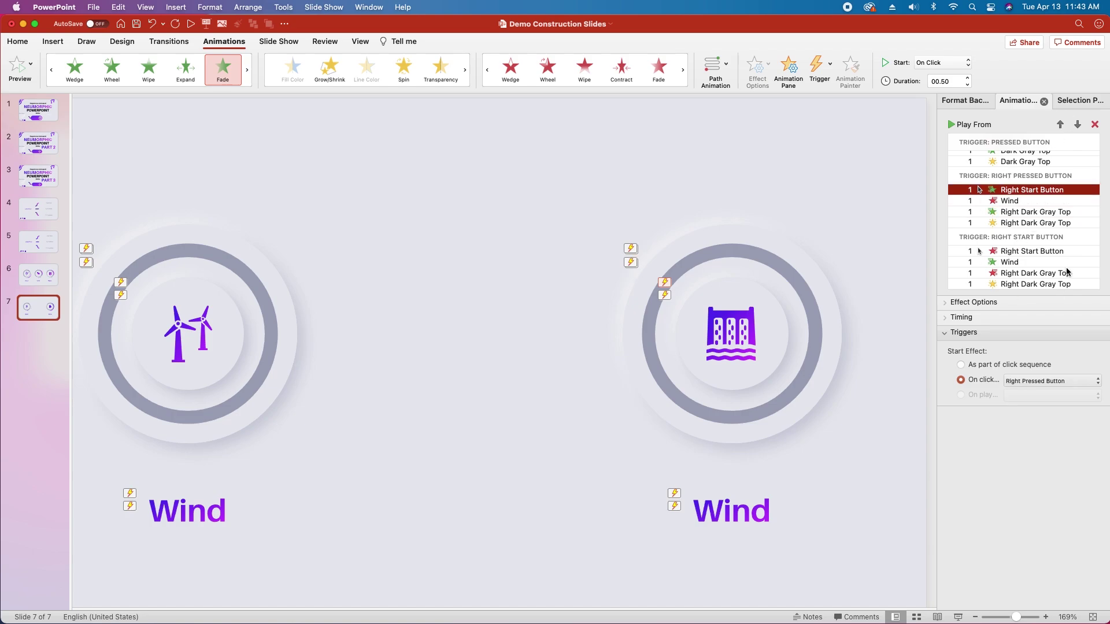
{"action": "left_click", "coordinate": [1032, 273]}
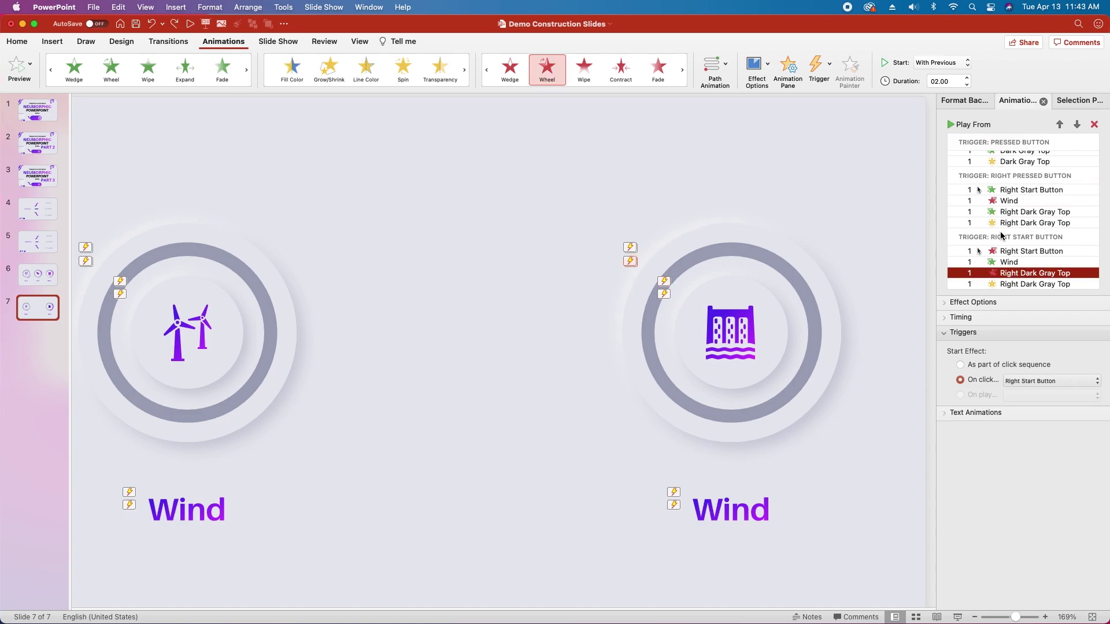
Set the whole Right Pressed Button group of effects to trigger on click of Right Pressed Button
{"action": "left_click", "coordinate": [1034, 196]}
{"action": "left_click", "coordinate": [1023, 225], "text": "shift"}
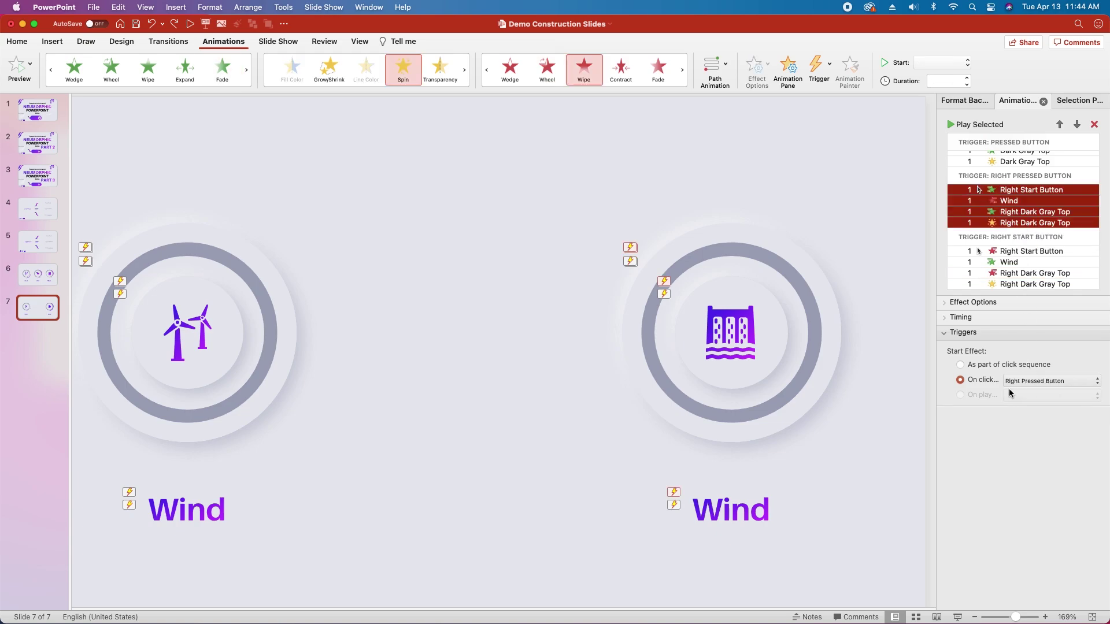
{"action": "left_click", "coordinate": [961, 365]}
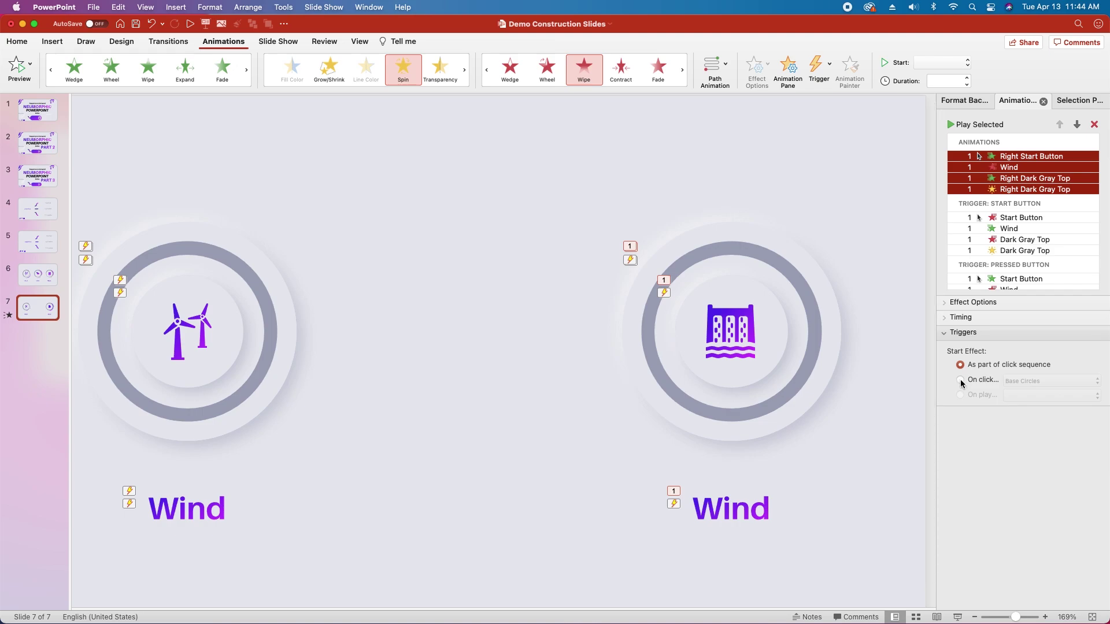
{"action": "left_click", "coordinate": [960, 380]}
{"action": "left_click", "coordinate": [1049, 381]}
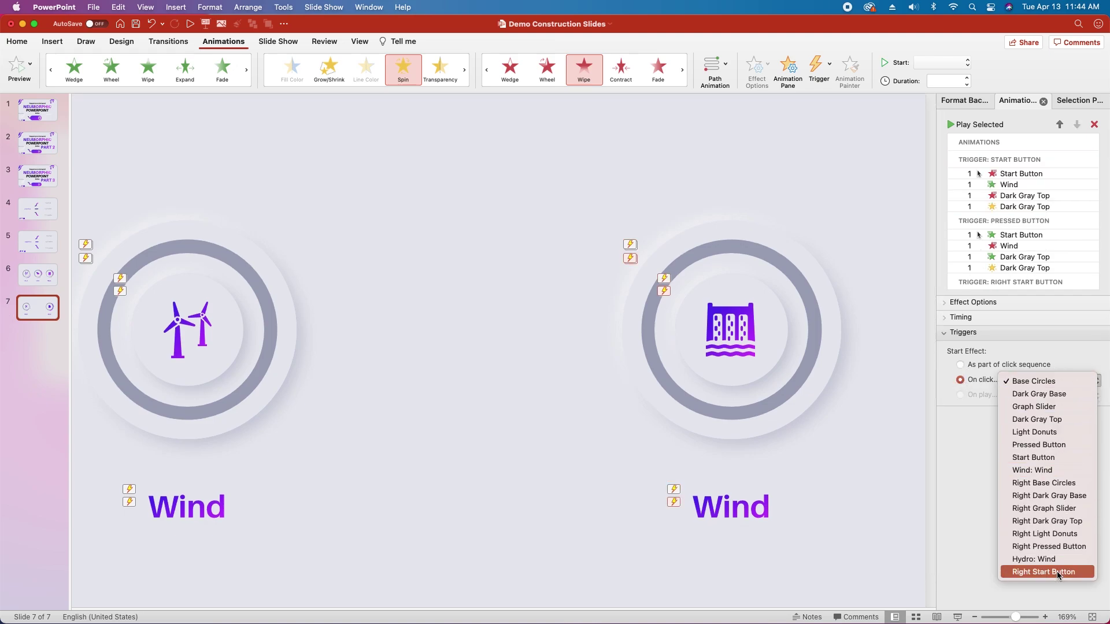
{"action": "left_click", "coordinate": [1049, 546]}
{"action": "scroll", "coordinate": [1038, 209], "scroll_direction": "down", "scroll_amount": 3}
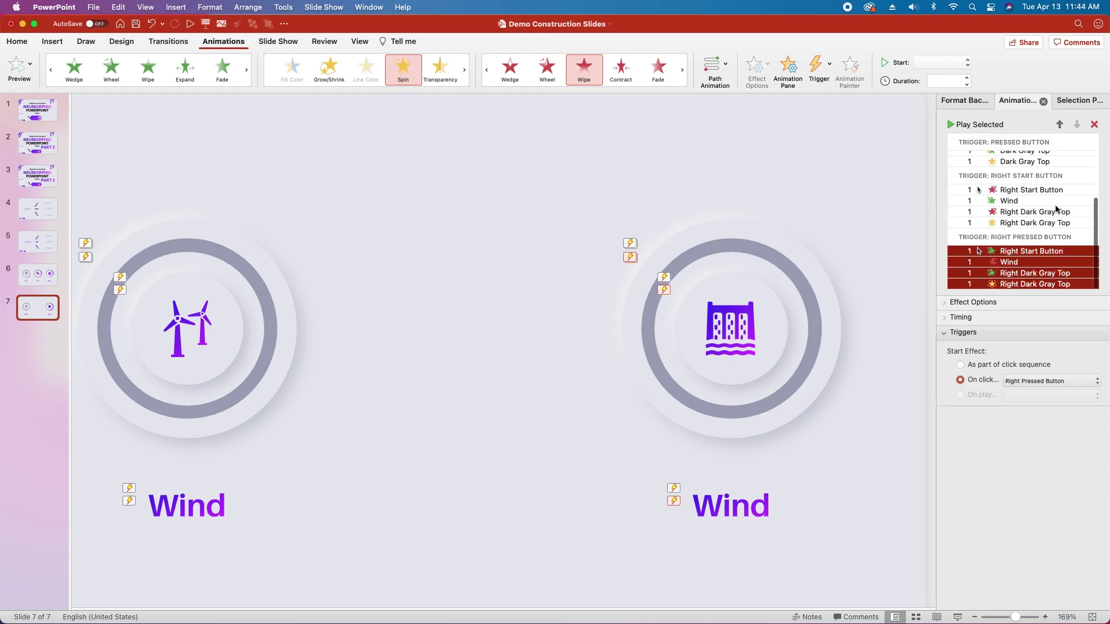
{"action": "left_click", "coordinate": [1023, 190]}
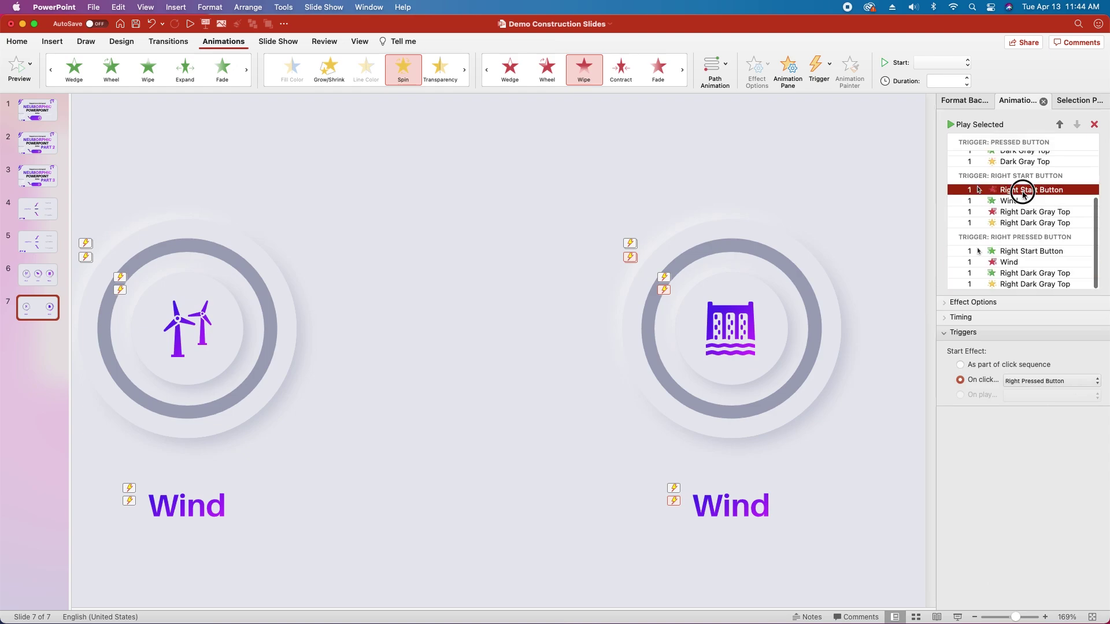
Preview the animation, retype the right caption as Hydro, and save the presentation
{"action": "left_click", "coordinate": [951, 124]}
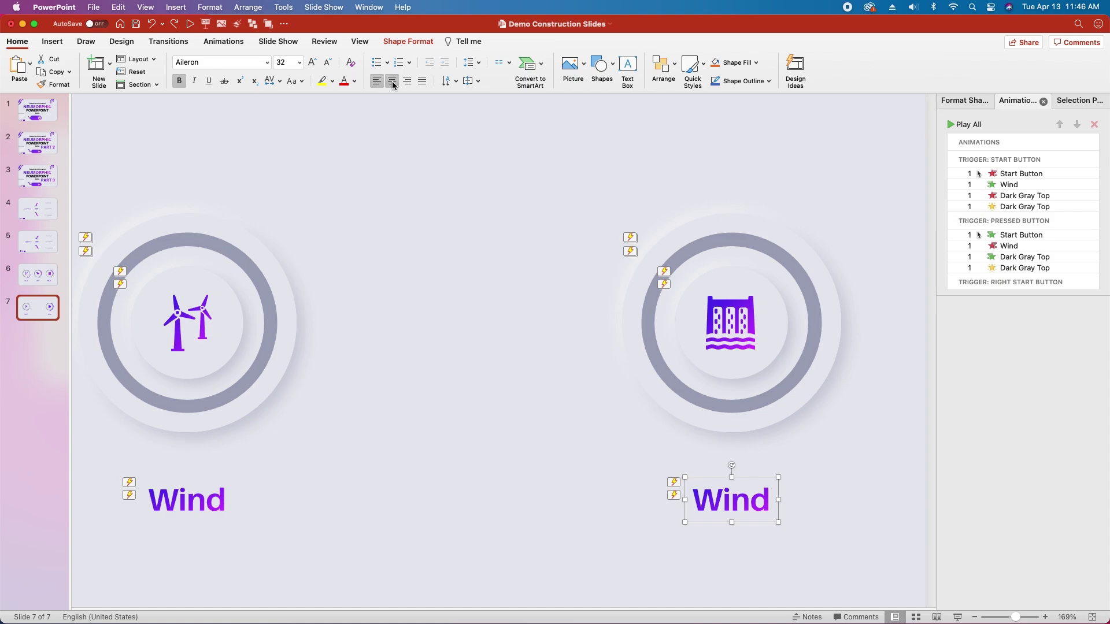
{"action": "left_click", "coordinate": [181, 501]}
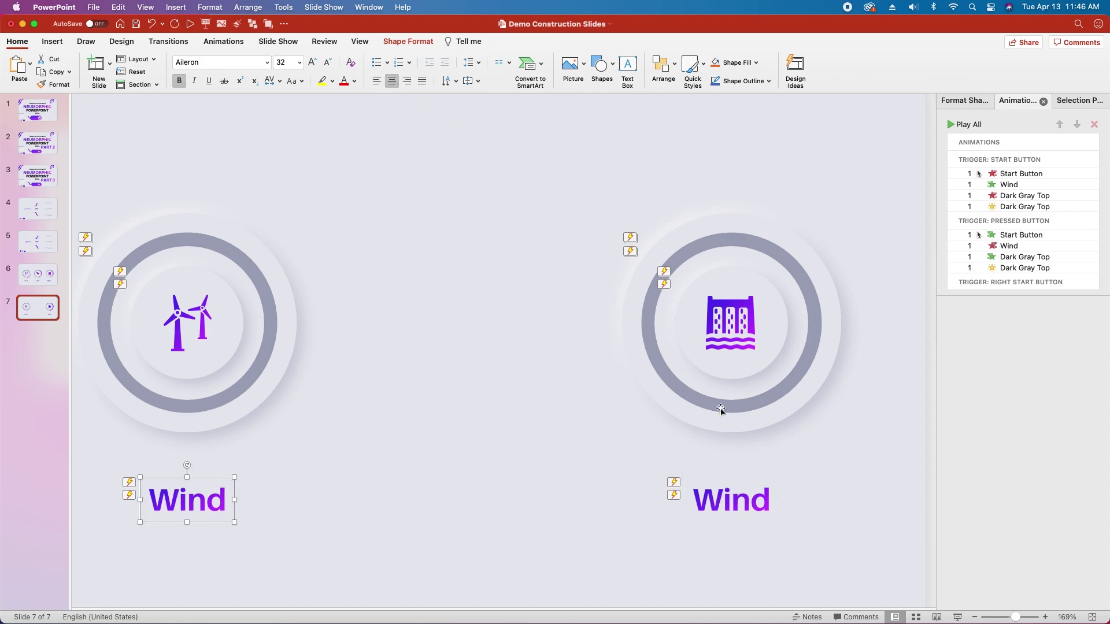
{"action": "double_click", "coordinate": [747, 500]}
{"action": "type", "text": "Hydro"}
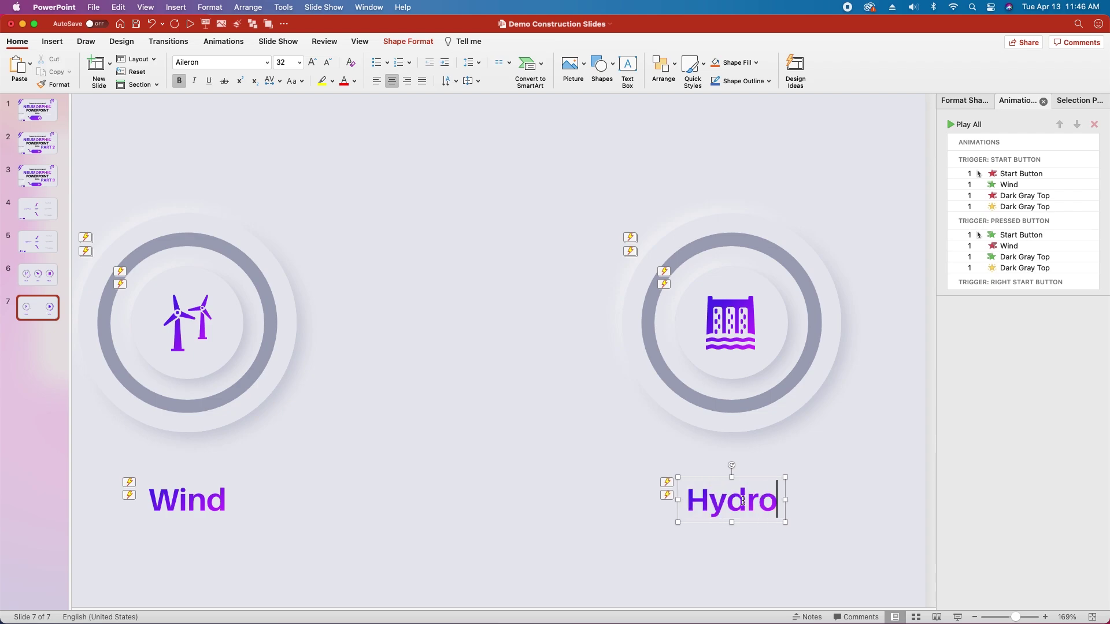
{"action": "left_click", "coordinate": [866, 463]}
{"action": "key", "text": "cmd+s"}
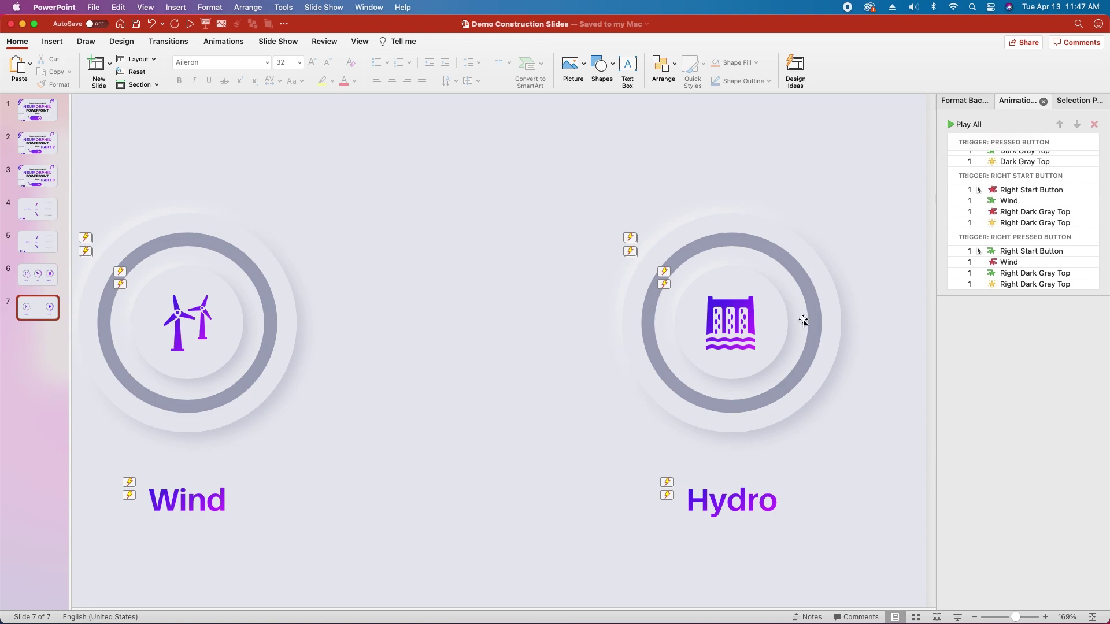
Copy the Hydro button and caption to the slide centre, then collapse its groups in the Selection Pane
{"action": "left_click_drag", "start_coordinate": [882, 180], "coordinate": [555, 589]}
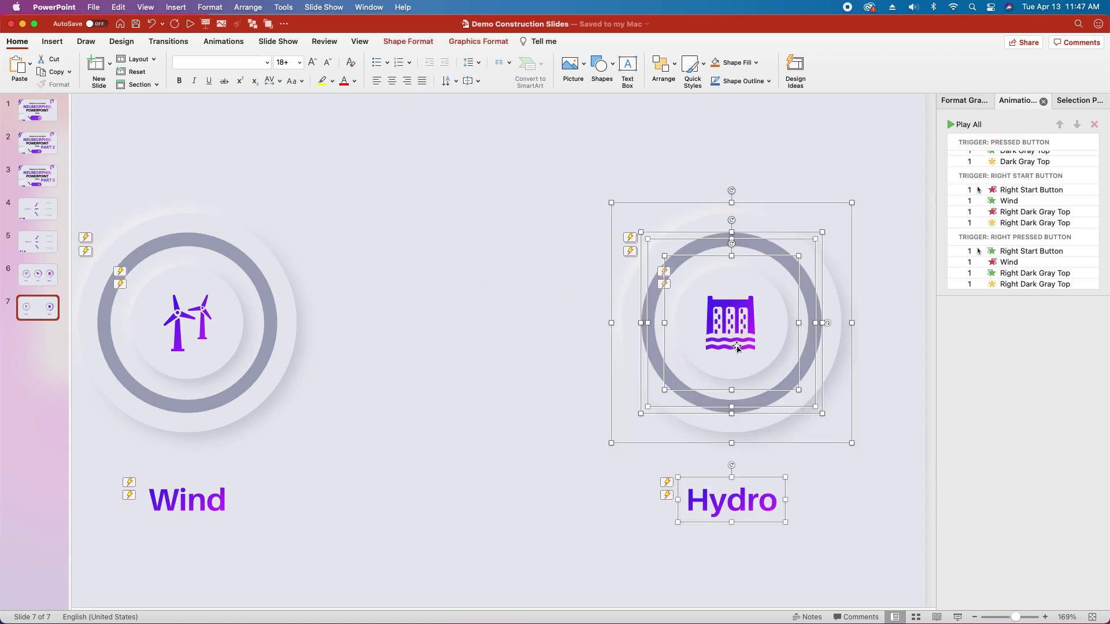
{"action": "left_click_drag", "start_coordinate": [737, 347], "coordinate": [467, 330]}
{"action": "left_click", "coordinate": [1069, 100]}
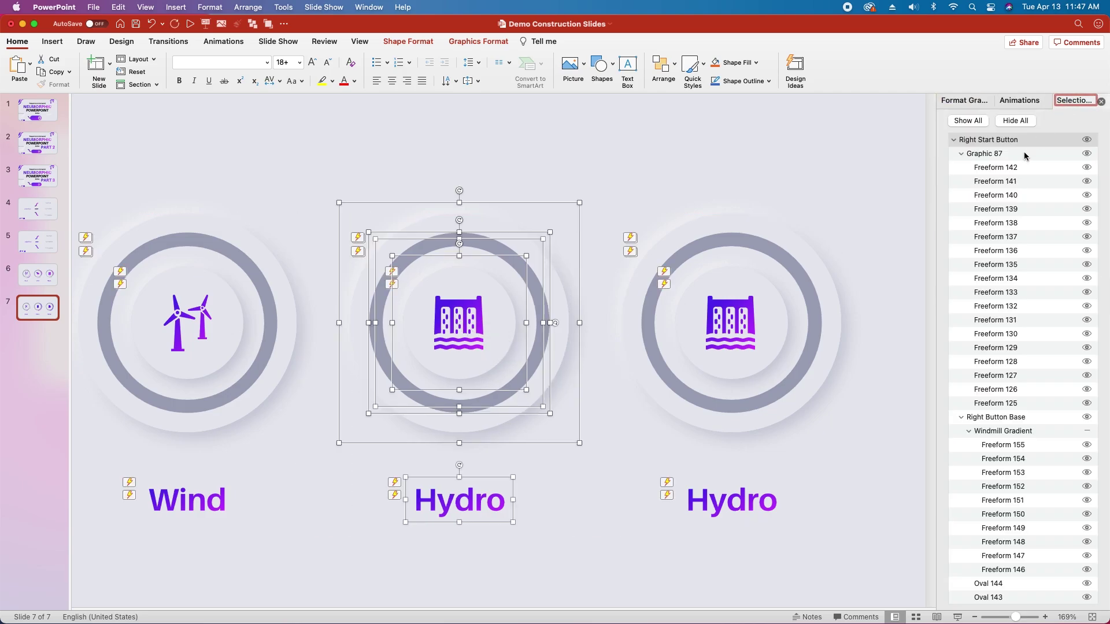
{"action": "left_click", "coordinate": [953, 140]}
{"action": "left_click", "coordinate": [954, 167]}
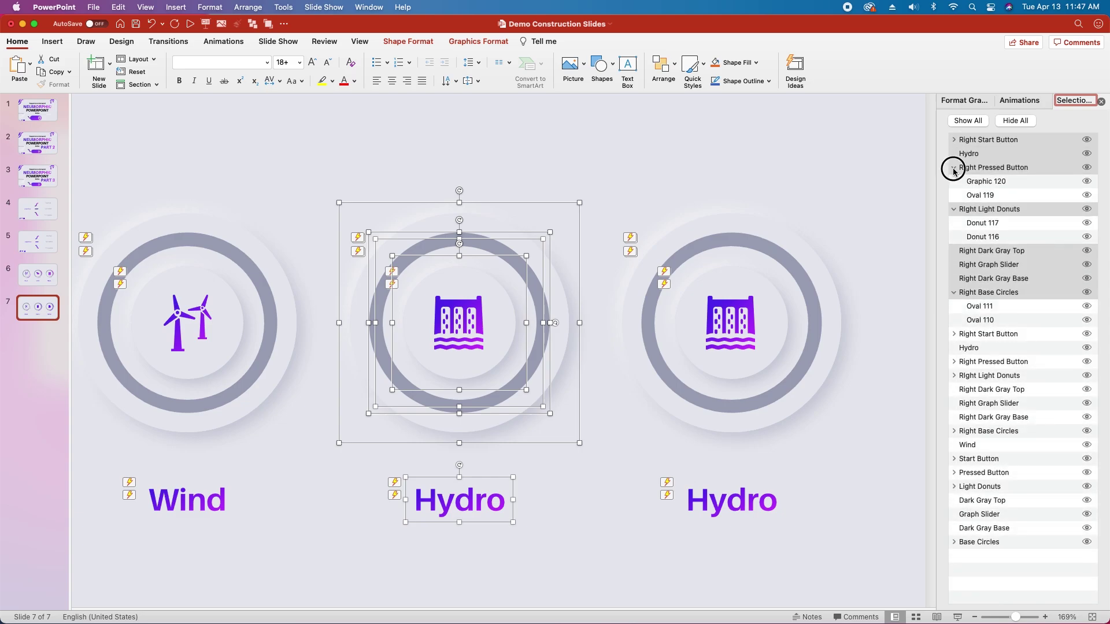
{"action": "left_click", "coordinate": [953, 181]}
{"action": "left_click", "coordinate": [953, 236]}
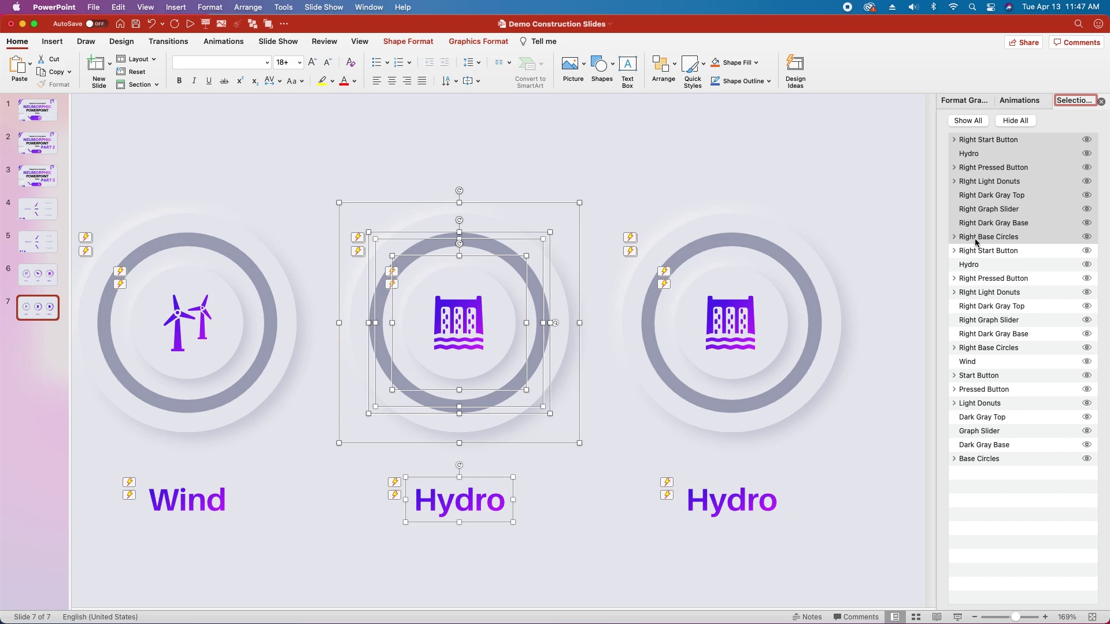
{"action": "double_click", "coordinate": [471, 503]}
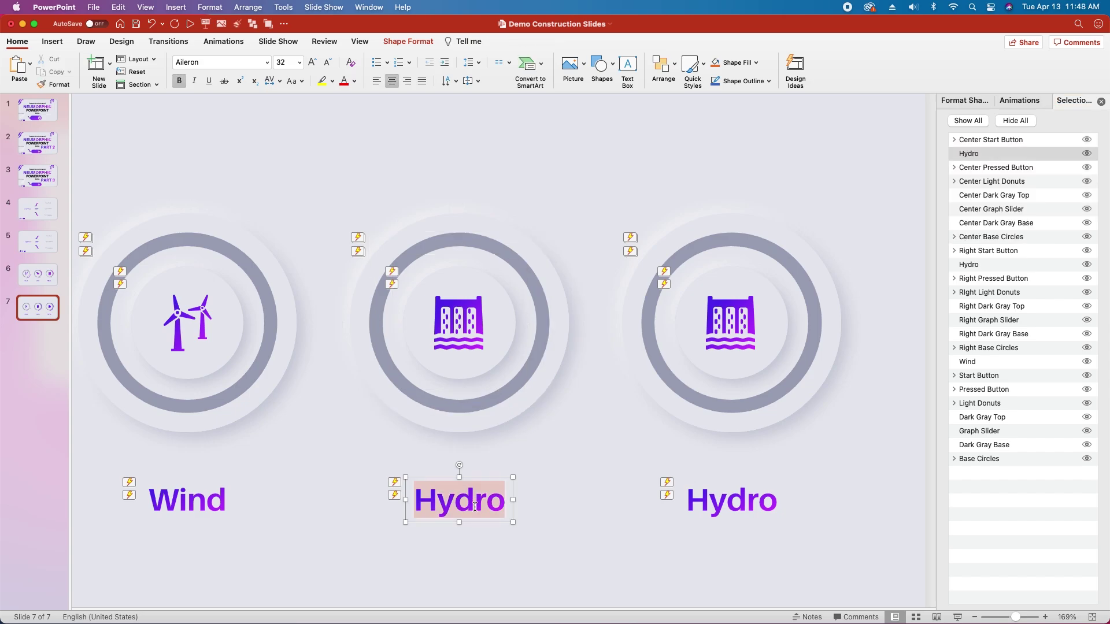
Change the centre caption to Solar and select Center Pressed Button in the Selection Pane
{"action": "type", "text": "Solar"}
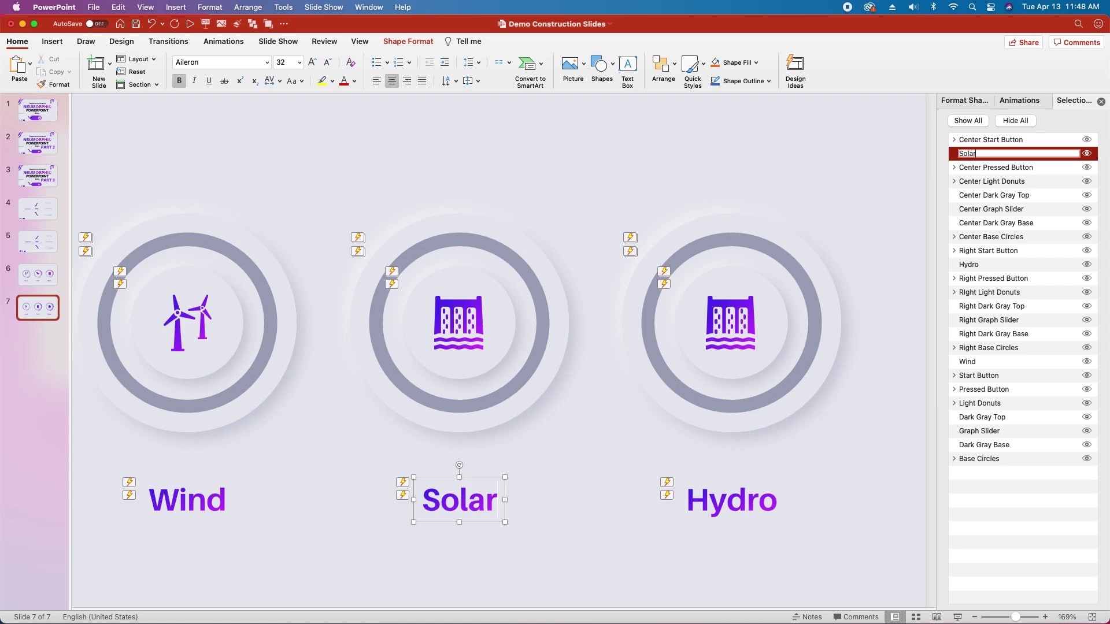
{"action": "left_click", "coordinate": [977, 167]}
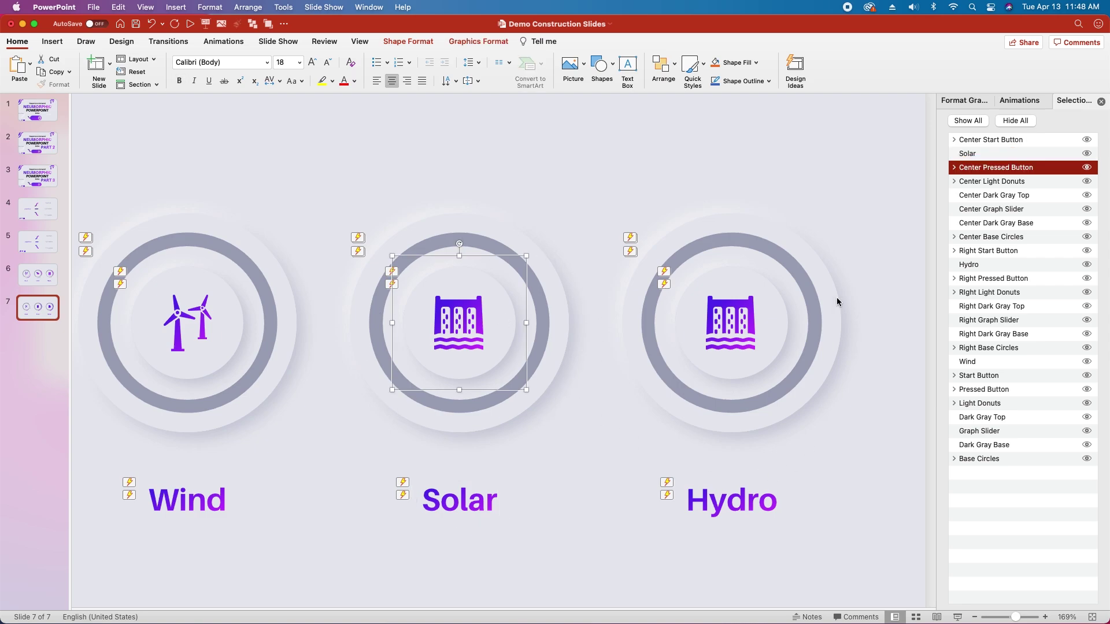